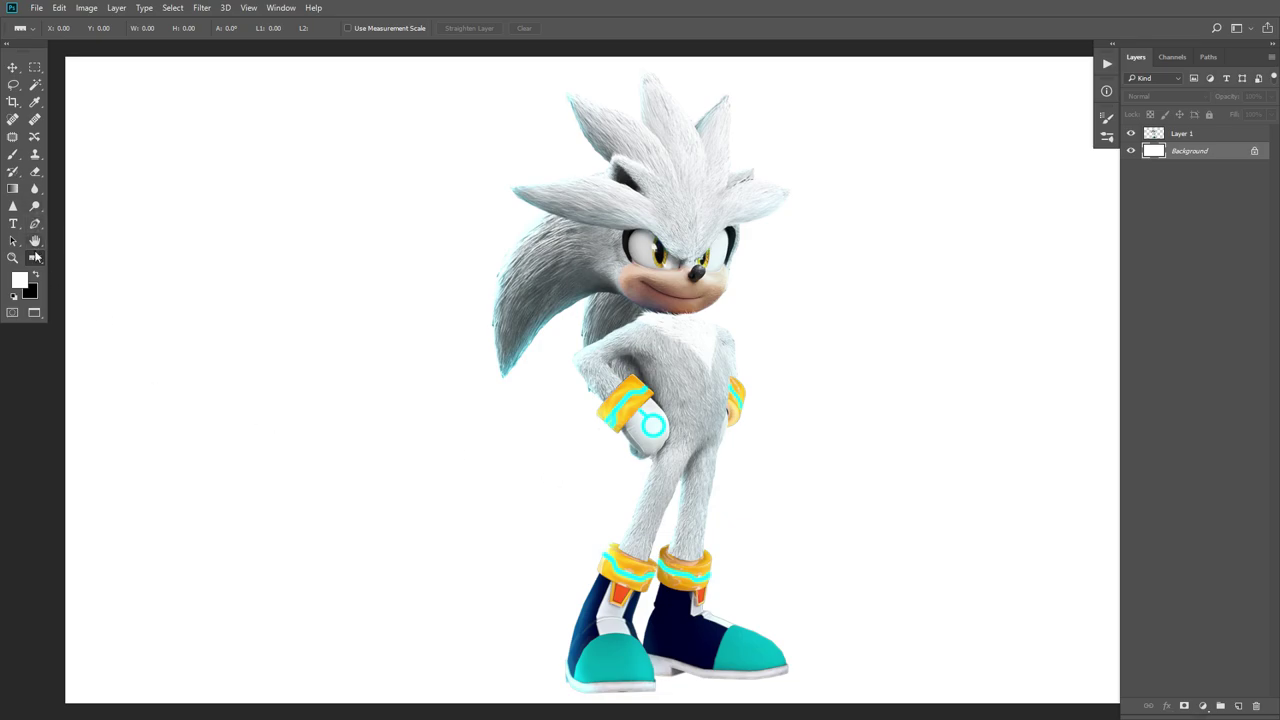
Step: Fill the white Background layer with the teal sampled from the hedgehog's boot
right_click(36, 257)
left_click(100, 400)
left_click(35, 102)
left_click(748, 650)
left_click(35, 258)
left_click(310, 296)
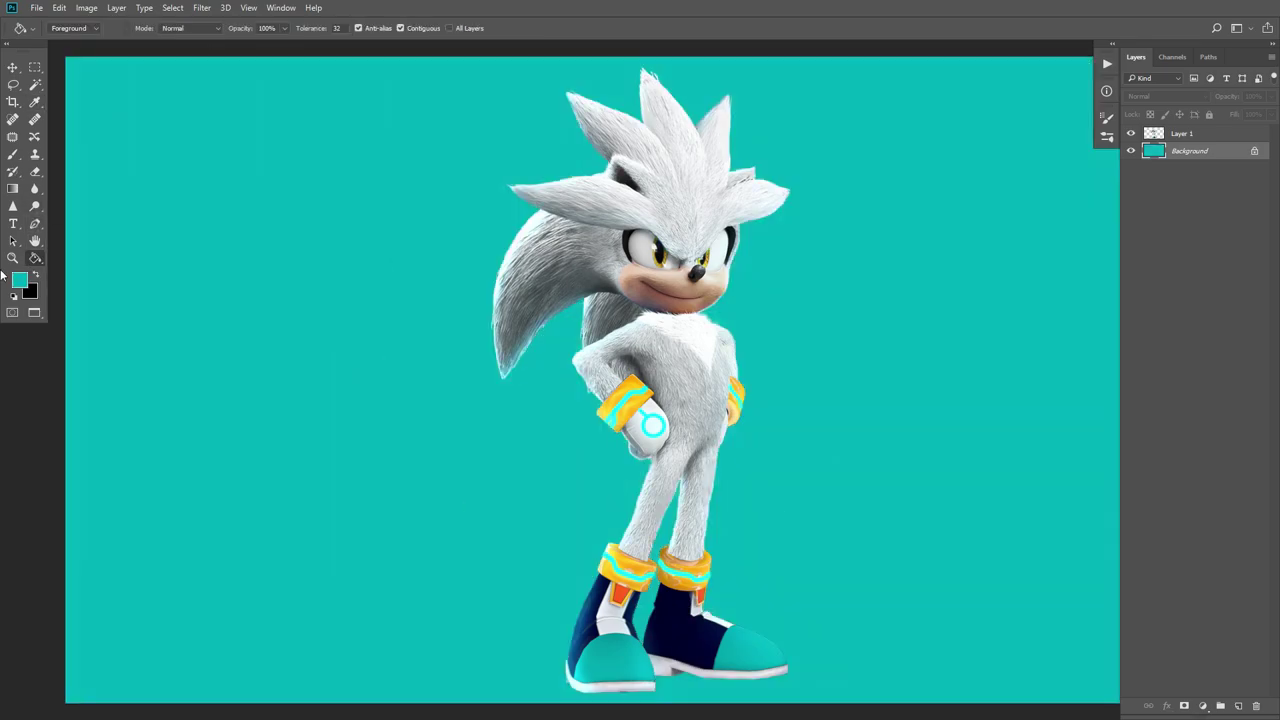
Step: Brush a large soft white glow onto the teal background behind the hedgehog and undo the last dab
left_click(14, 297)
key("x")
key("b")
key("z")
left_click_drag(577, 380, 584, 380)
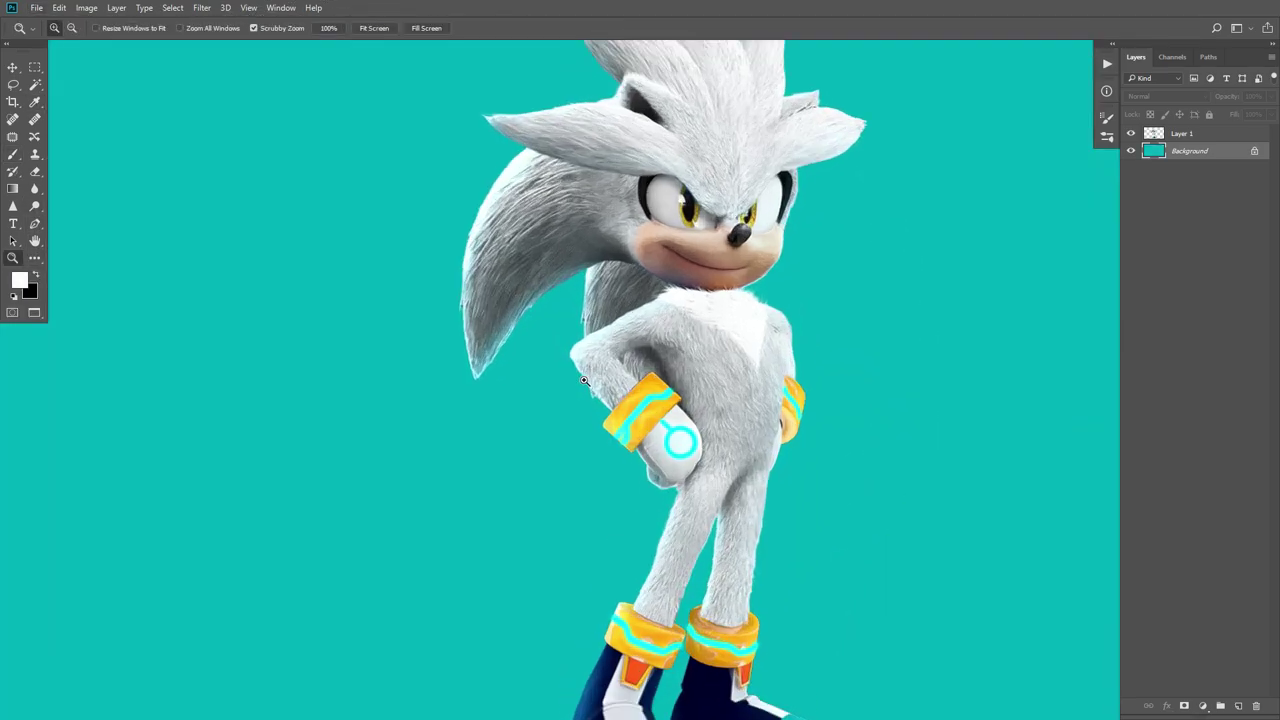
key("ctrl+0")
key("b")
left_click(600, 385)
left_click(600, 385)
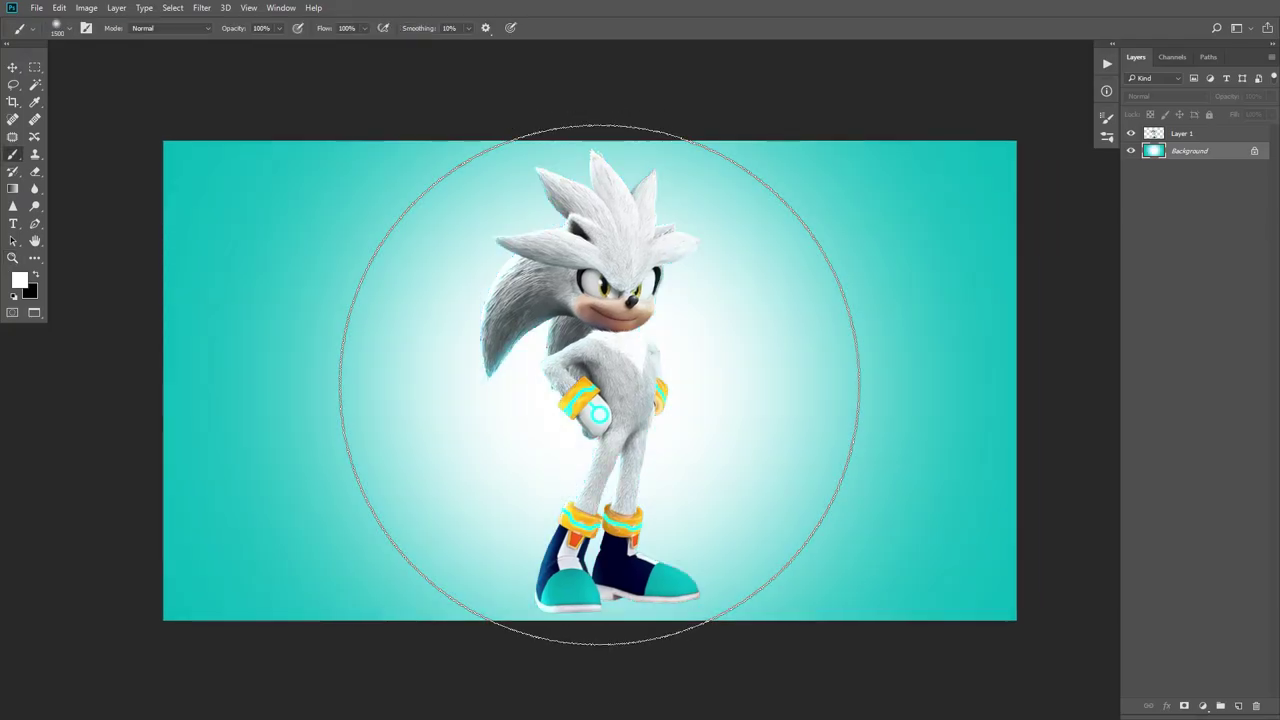
key("ctrl+z")
Step: Make the hedgehog layer's colours more vivid with a Hue/Saturation adjustment
key("v")
left_click(1190, 133)
key("z")
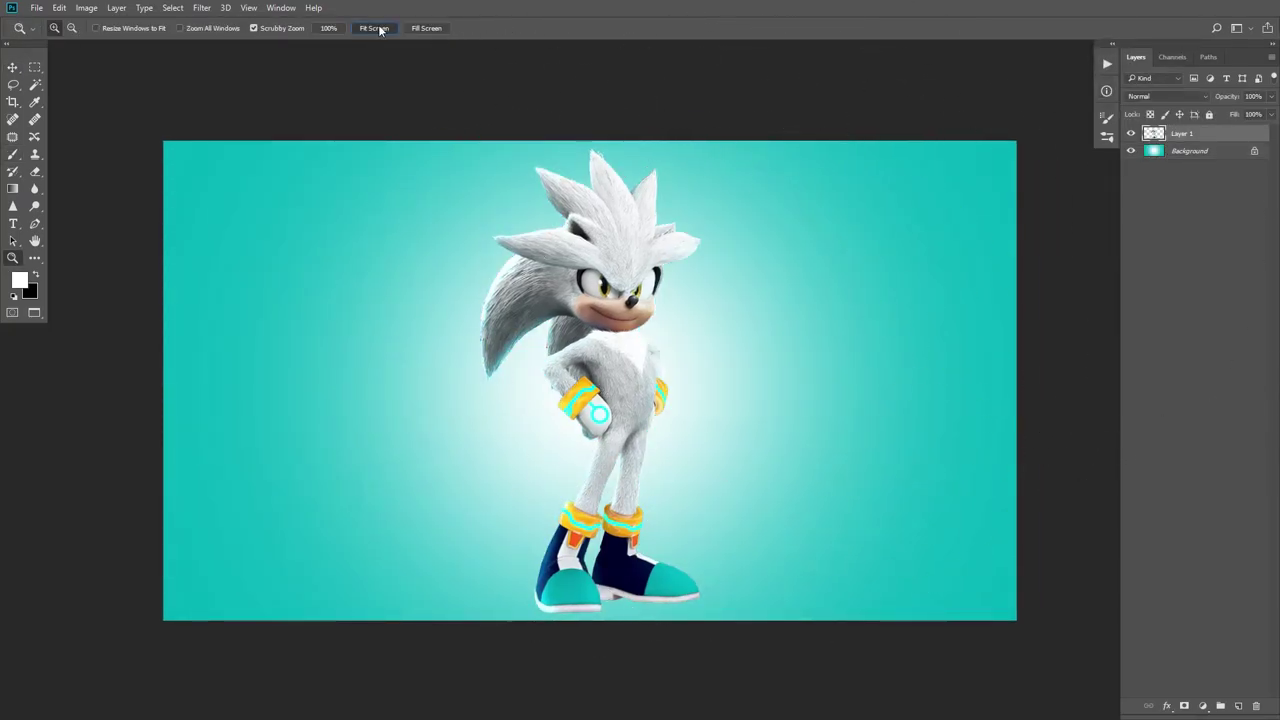
left_click(379, 29)
key("ctrl+u")
key("Return")
left_click_drag(720, 240, 830, 245)
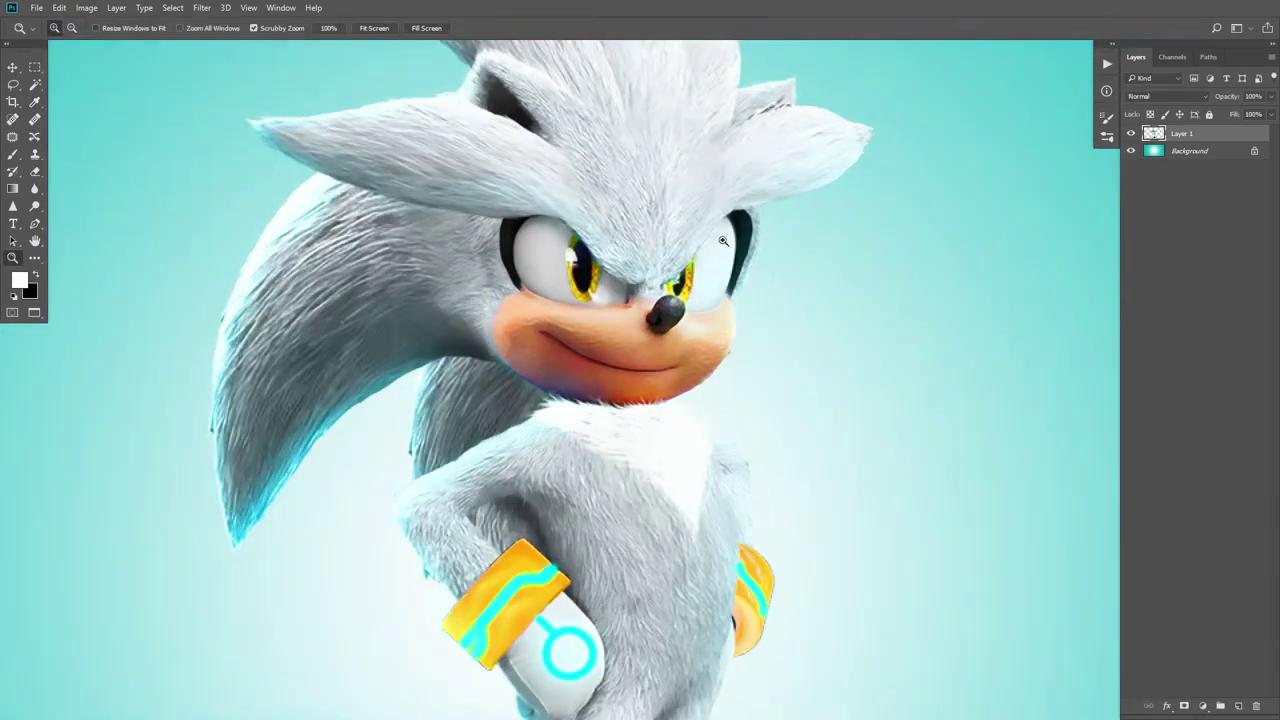
left_click_drag(971, 275, 988, 423)
key("g")
key("h")
mouse_move(1034, 551)
left_mouse_down()
mouse_move(1031, 617)
mouse_move(1023, 323)
left_mouse_up()
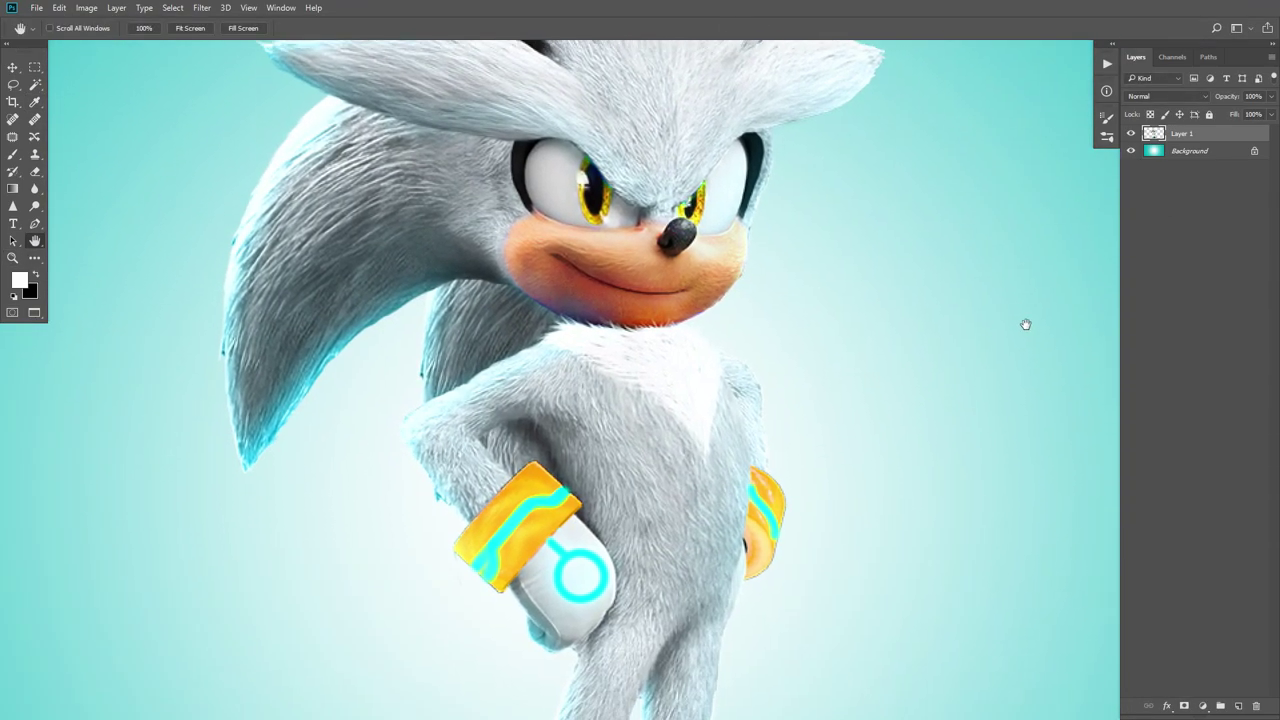
key("z")
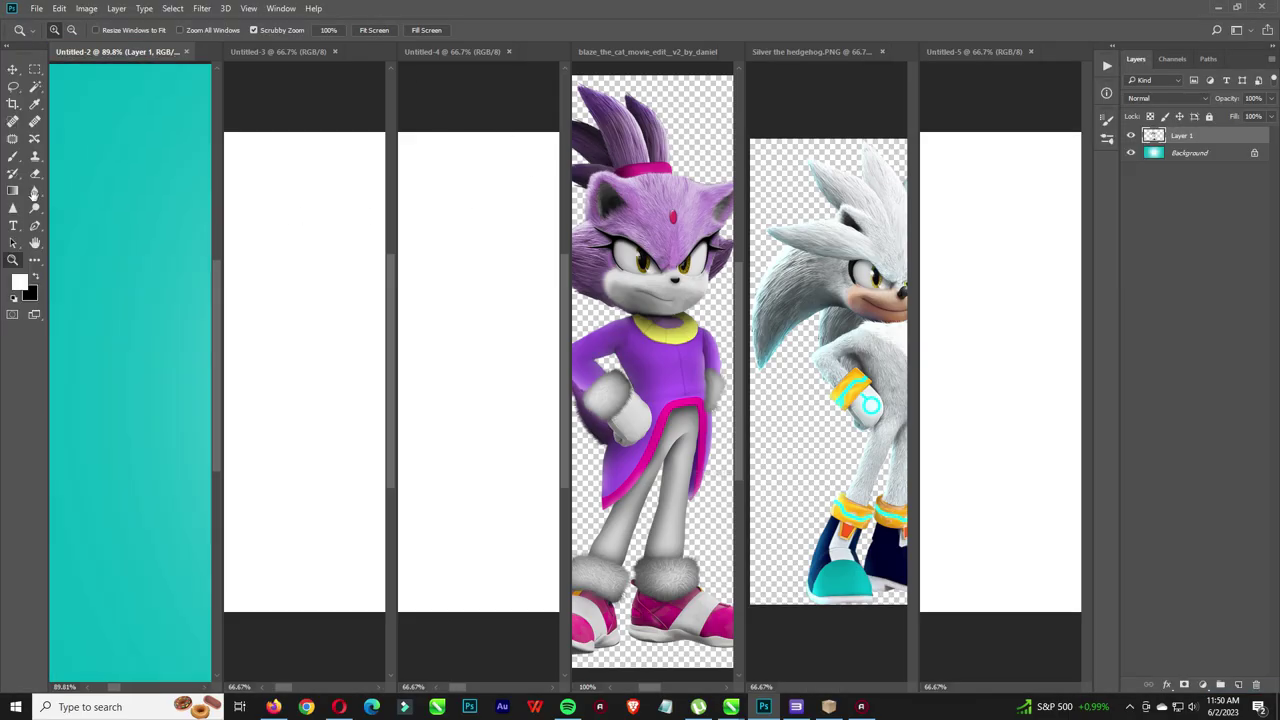
left_click_drag(34, 193, 24, 195)
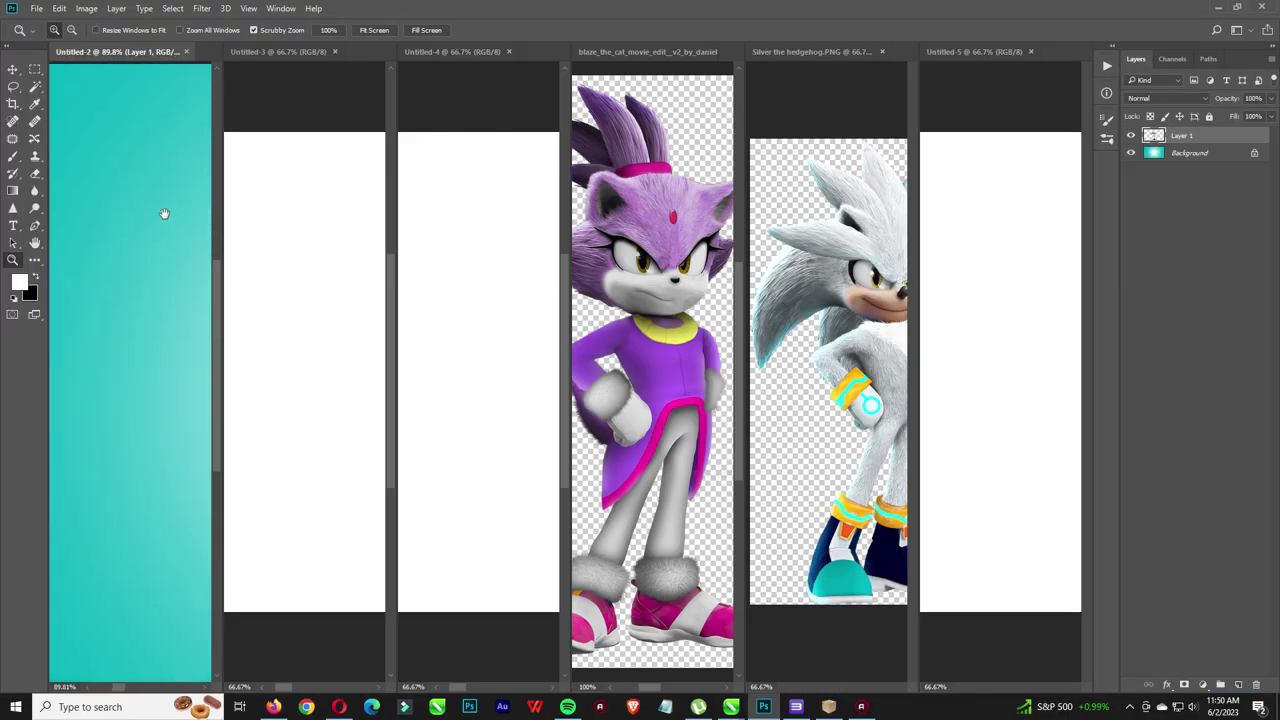
left_click_drag(163, 214, 30, 222)
left_click_drag(186, 253, 216, 257)
Step: Copy the two-cat image into the blank Untitled-3 document and shift it so both cats fit on the canvas
left_click(654, 250)
left_click_drag(652, 250, 300, 250)
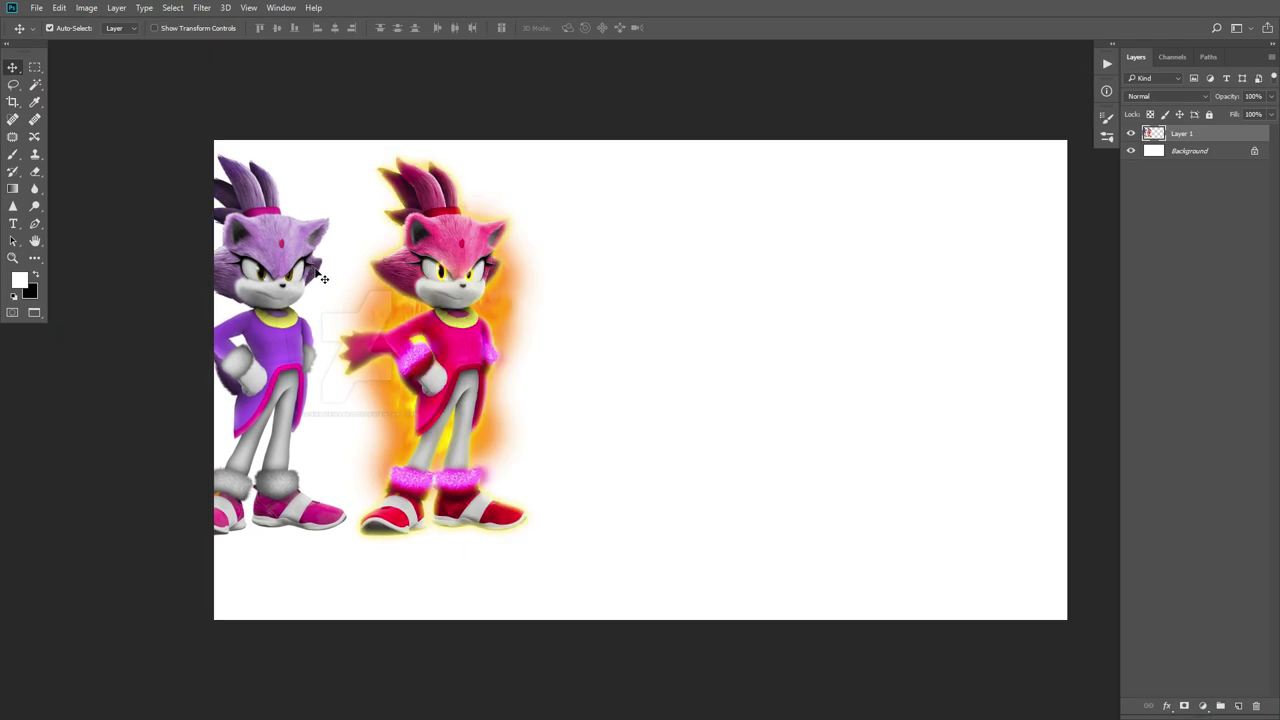
left_click_drag(374, 330, 781, 332)
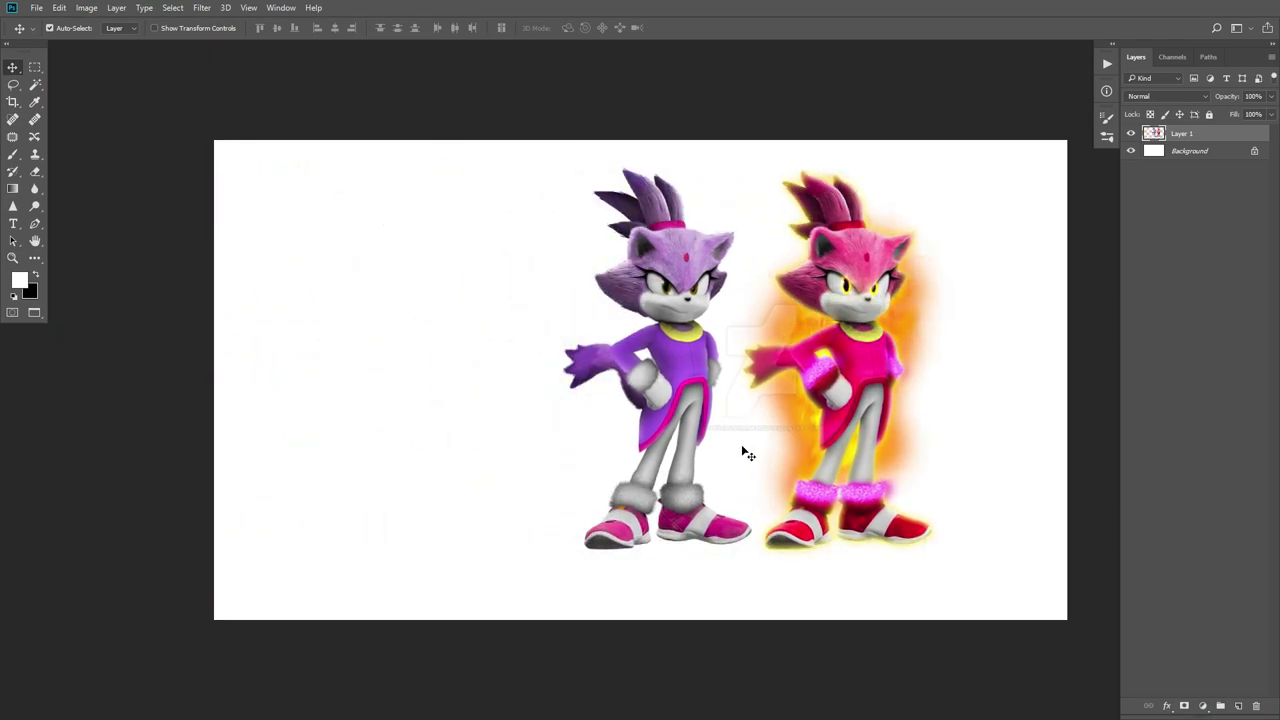
Step: Lasso the purple cat, copy it to its own layer and delete the original layer with the flaming cat
key("l")
left_click_drag(730, 442, 731, 383)
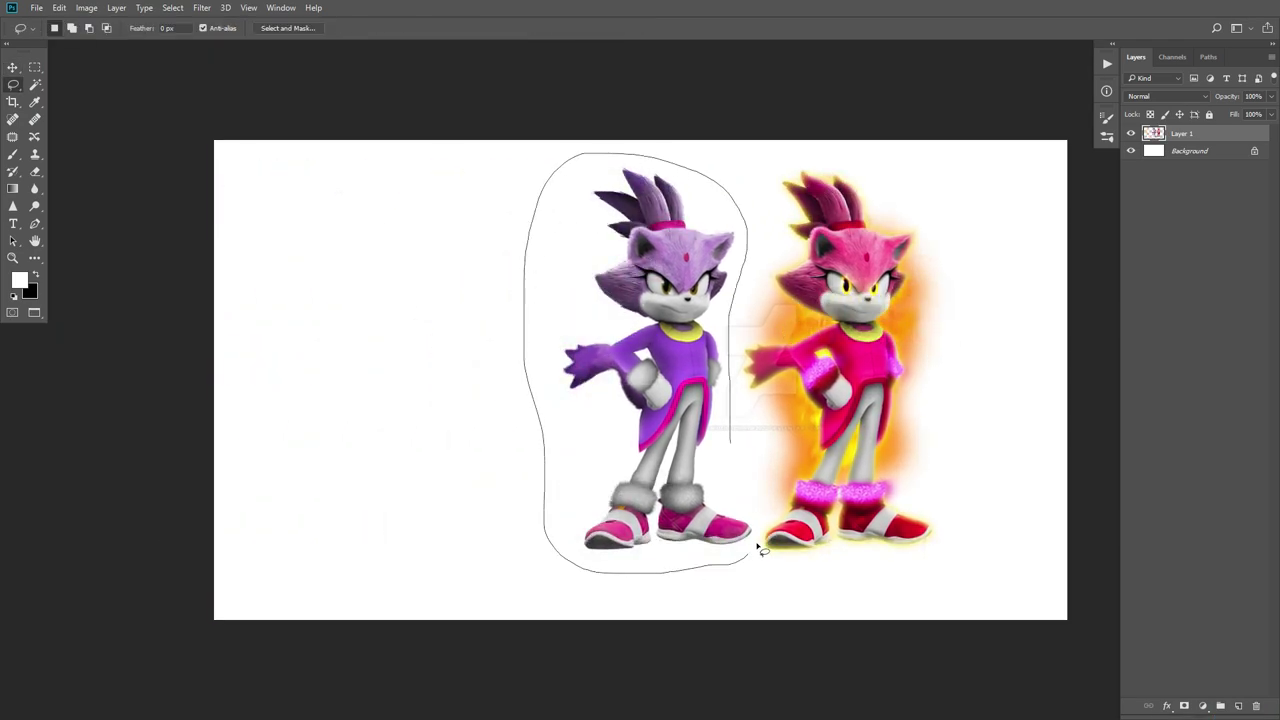
left_click_drag(757, 546, 763, 495)
key("ctrl+j")
left_click_drag(1215, 151, 1256, 706)
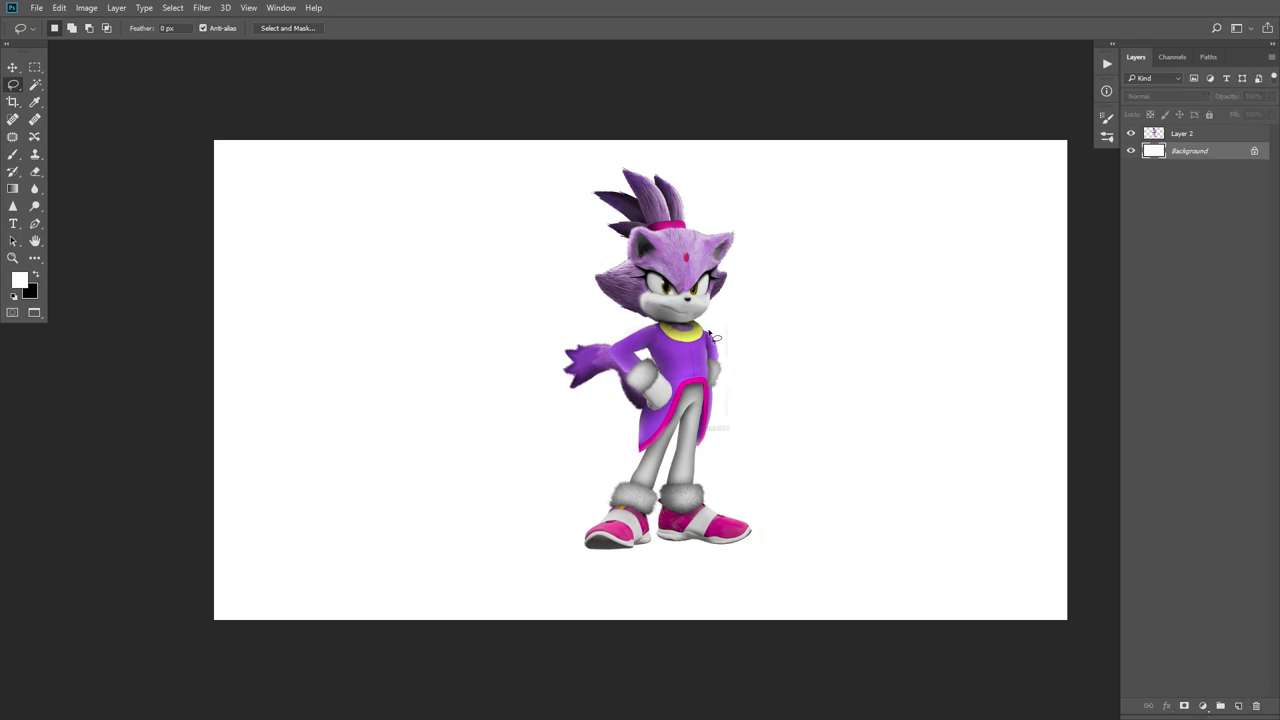
Step: Move the purple cat to the middle of the canvas and hide the Background layer
key("v")
left_click_drag(715, 338, 672, 345)
left_click(1131, 150)
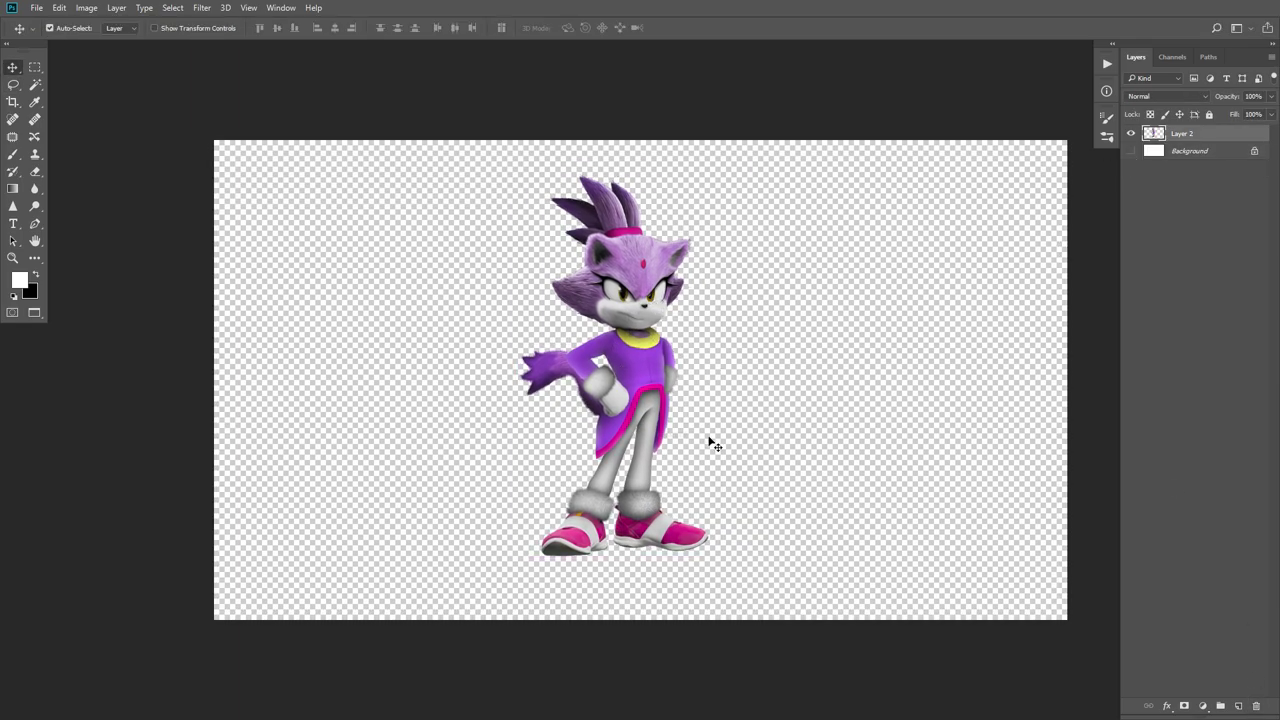
Step: Examine the purple cat's shoes and cut-out edges up close against the transparent background
key("z")
left_click(644, 512)
left_click(630, 516)
left_click(620, 518)
left_click_drag(613, 517, 624, 468)
mouse_move(744, 526)
left_mouse_down()
mouse_move(751, 378)
mouse_move(857, 424)
mouse_move(754, 547)
left_mouse_up()
key("v")
key("z")
triple_click(645, 347, "alt")
key("v")
Step: Scale the purple cat up to nearly the full canvas height and show the Background layer again
left_click_drag(677, 236, 628, 332)
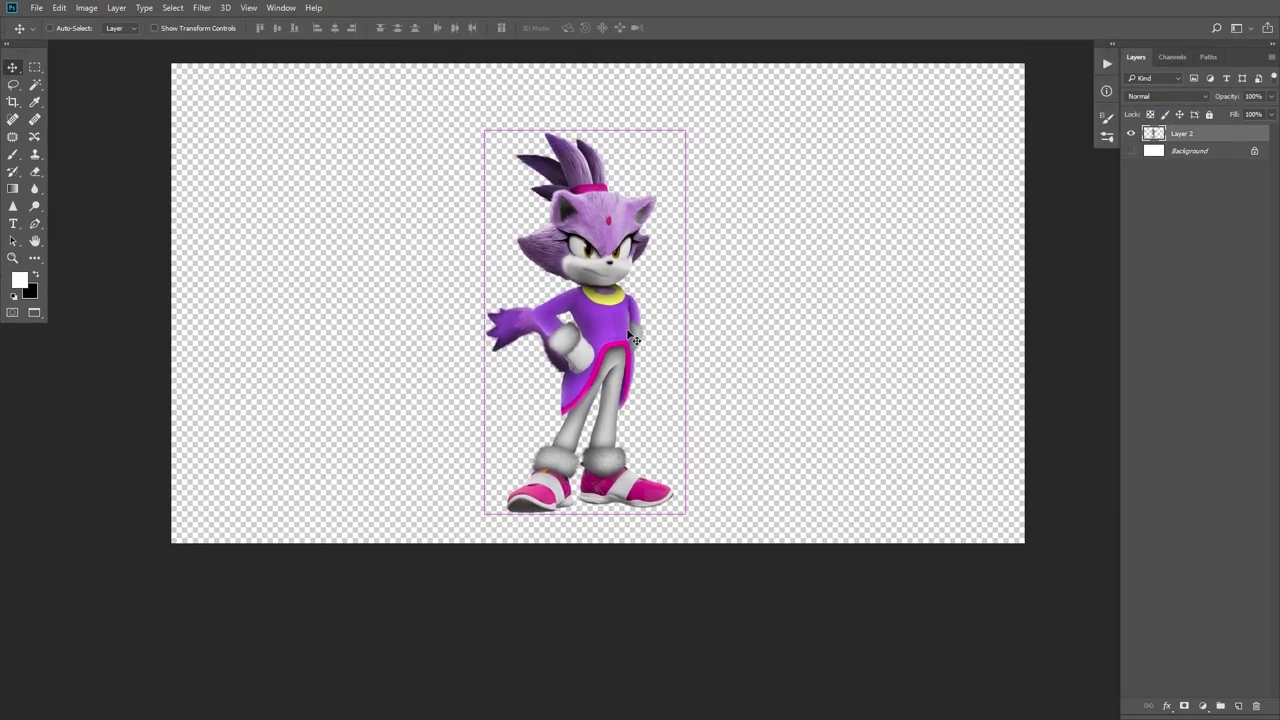
key("ctrl+t")
left_click_drag(685, 130, 716, 80)
left_click_drag(718, 514, 721, 532)
key("Return")
left_click(1131, 150)
Step: Fill the Background layer with purple sampled from the cat's dress and add a large soft magenta glow in its centre
left_click(1185, 150)
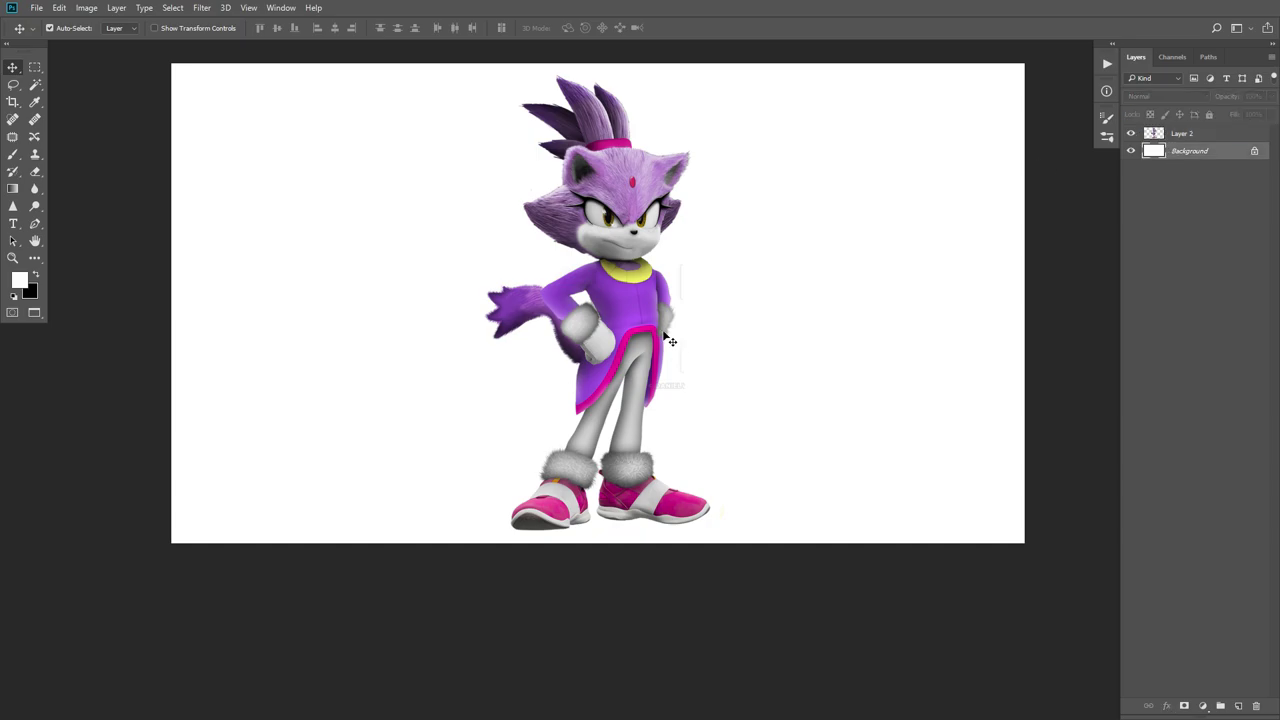
key("i")
left_click(616, 293)
key("g")
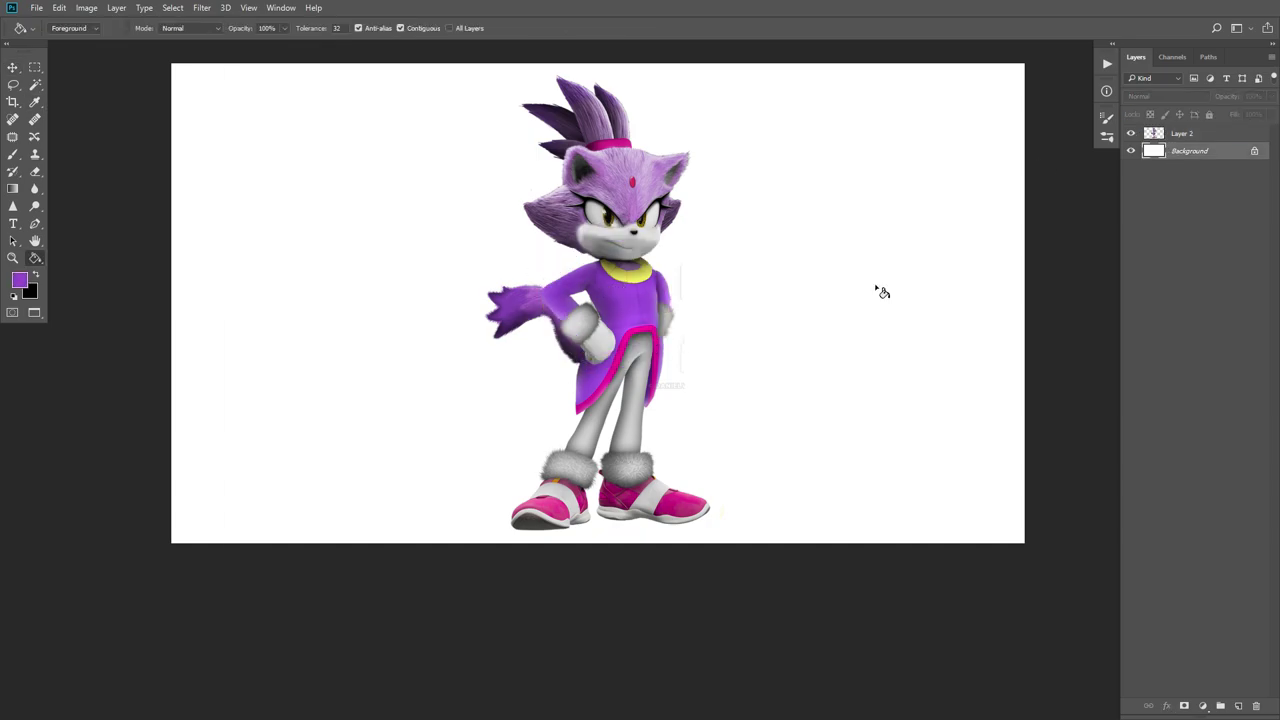
left_click(883, 292)
key("i")
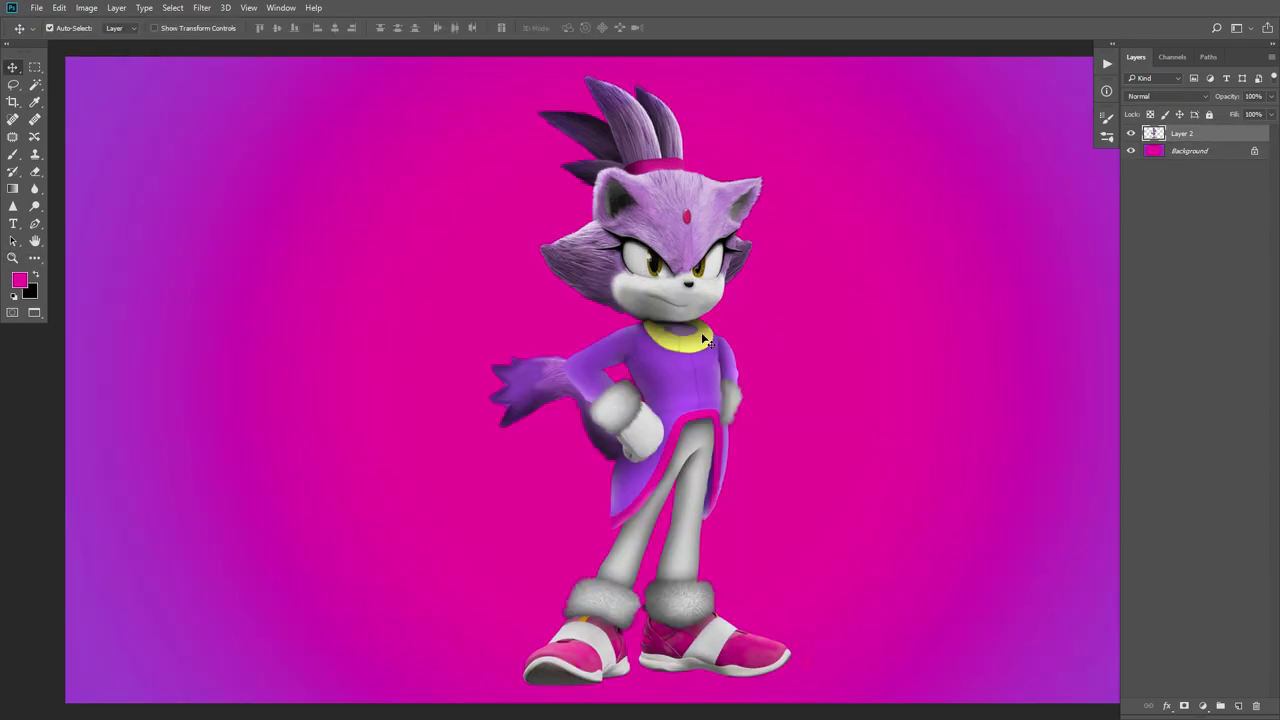
Step: Make the purple cat layer's colours more vivid with a Hue/Saturation adjustment
key("ctrl+u")
left_click_drag(981, 418, 1025, 428)
key("Return")
key("z")
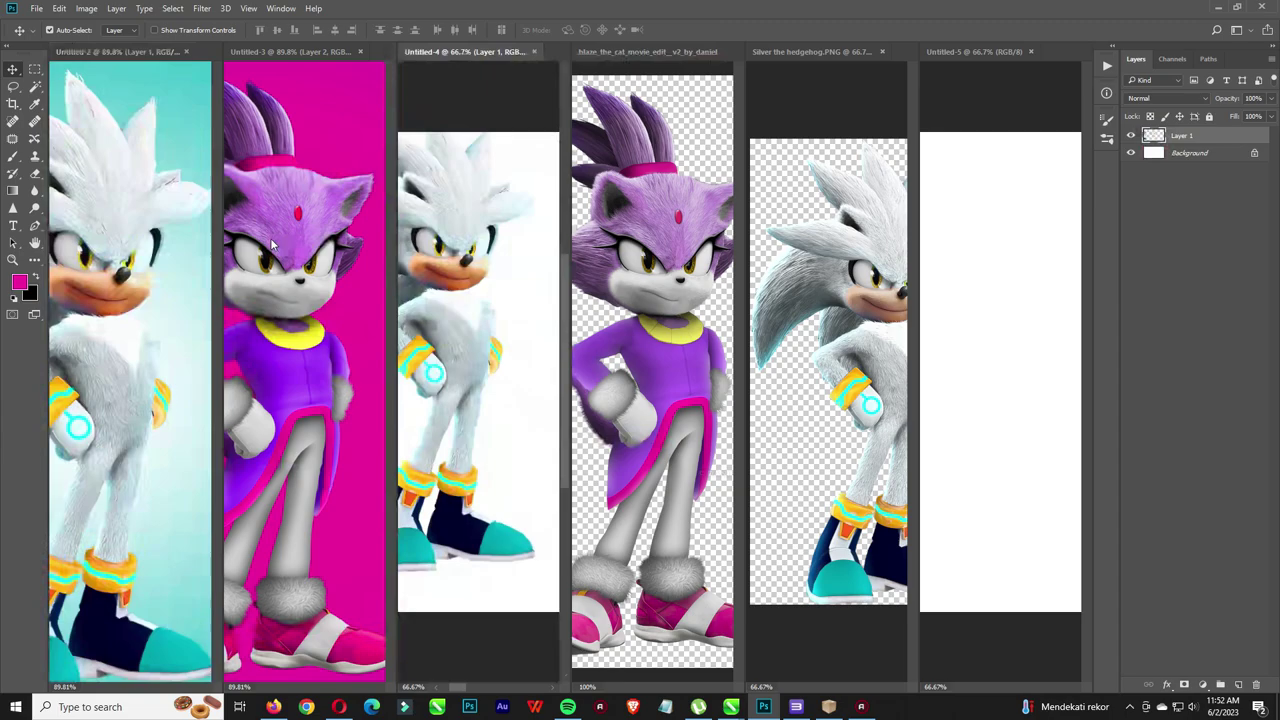
Step: Copy the purple cat into the Untitled-4 document and arrange it in the middle with the hedgehog fully visible beside it
left_click_drag(272, 245, 470, 250)
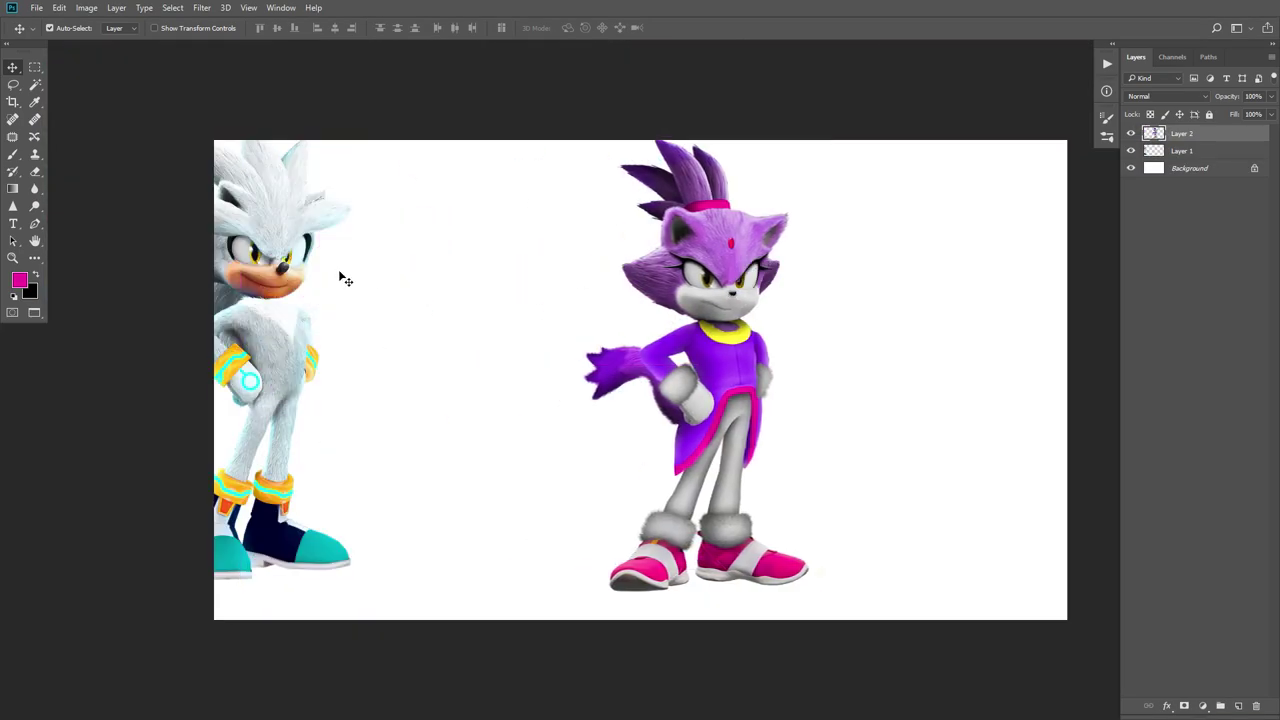
left_click_drag(338, 269, 359, 296)
left_click_drag(737, 282, 640, 294)
Step: Add a plus sign as text beside the cat in bold Microsoft New Tai Lue
key("t")
left_click(755, 372)
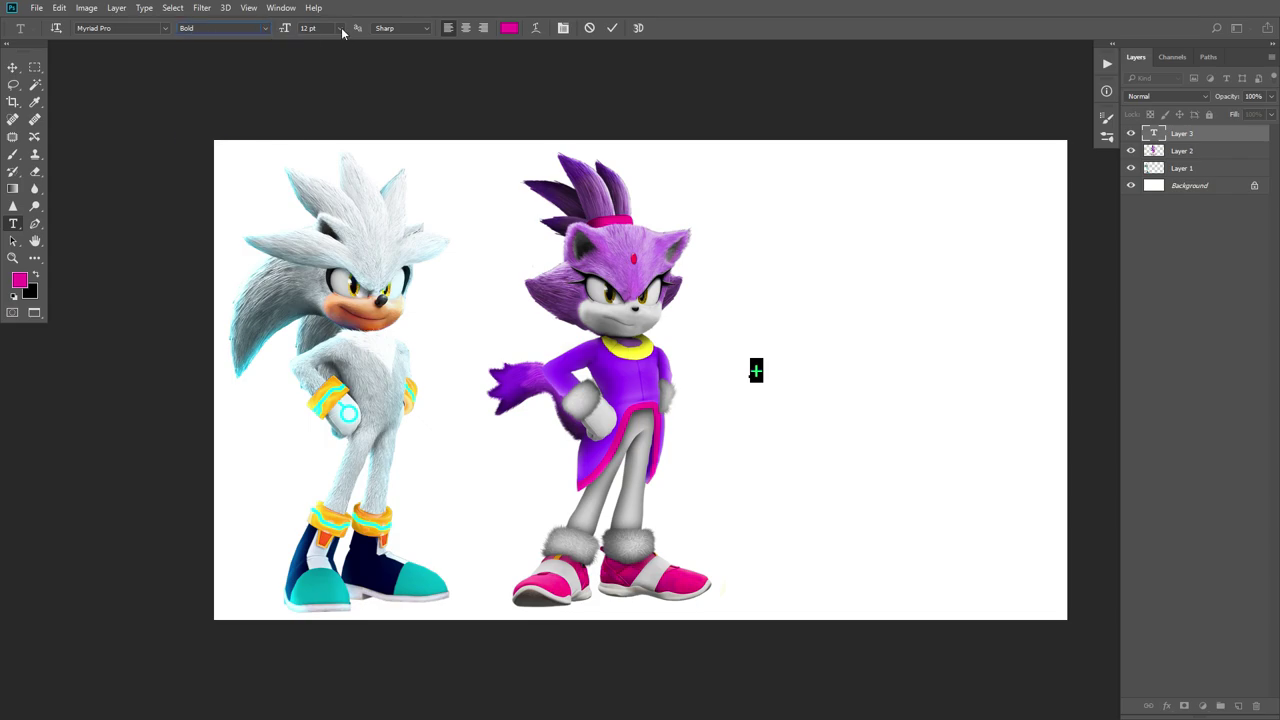
left_click(400, 28)
left_click(182, 29)
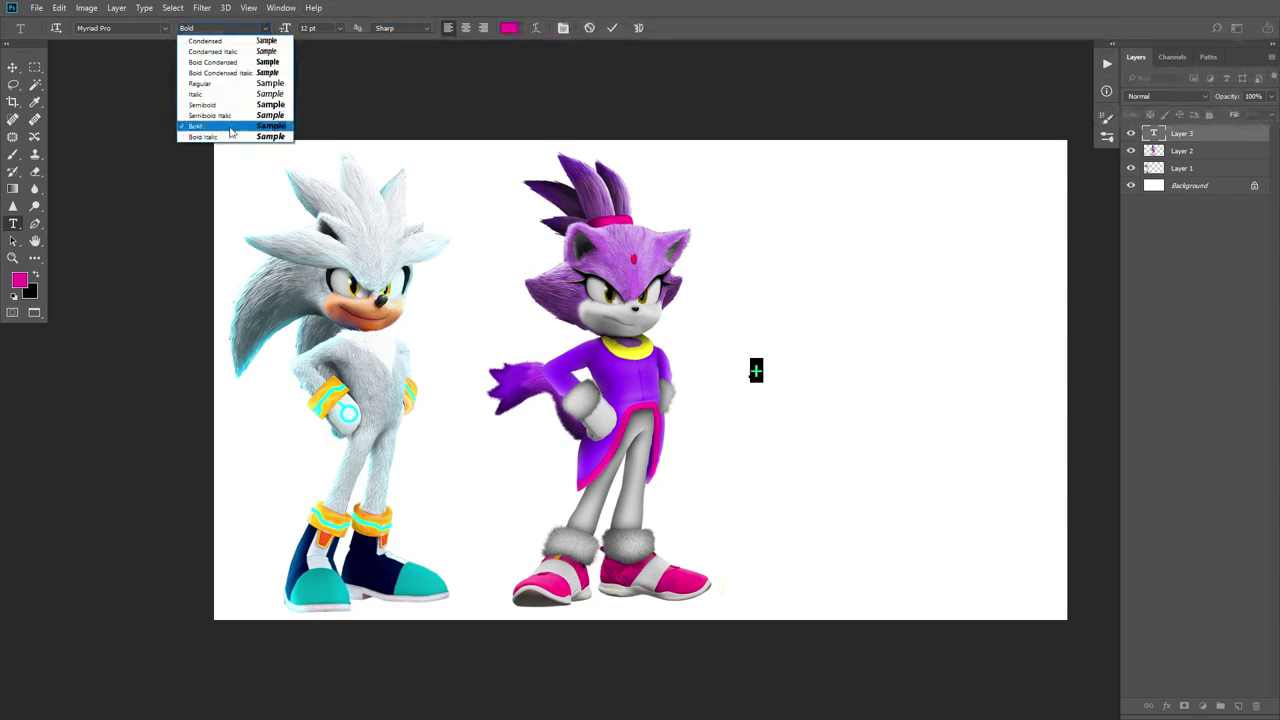
left_click(190, 130)
left_click(165, 29)
left_click(157, 153)
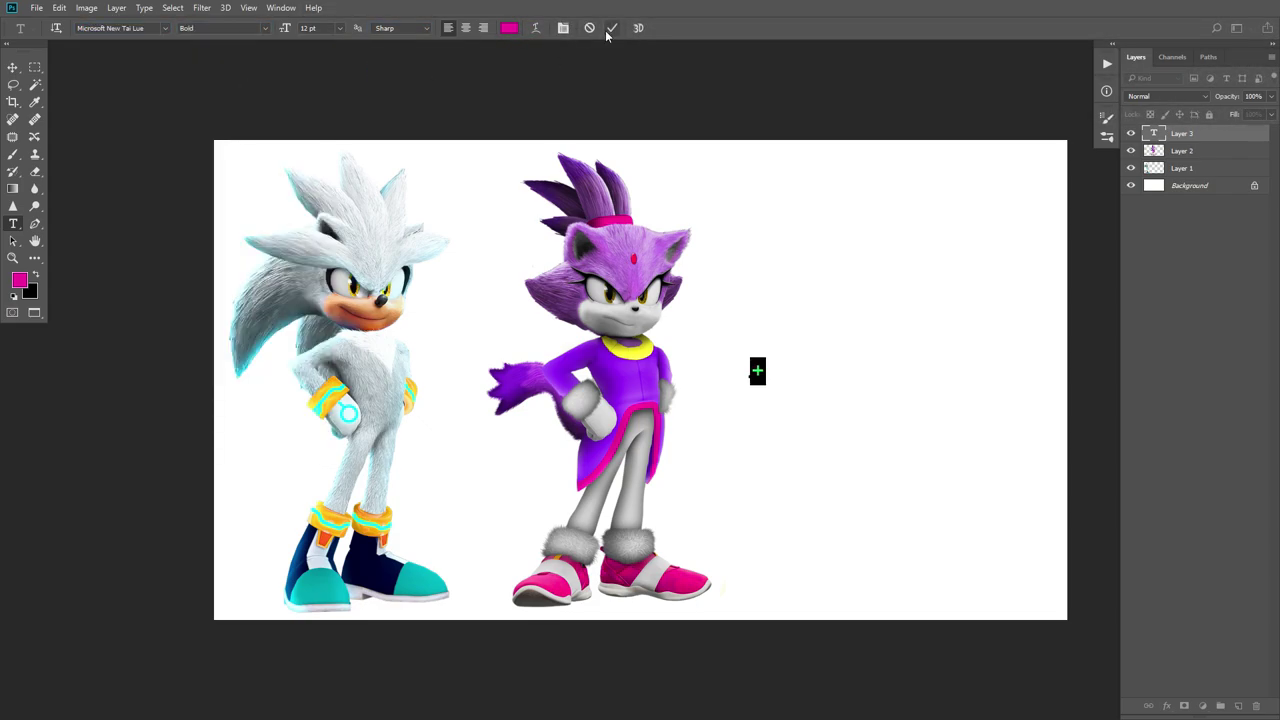
left_click(609, 31)
Step: Scale the plus sign up to about 146 pt
key("ctrl+t")
left_click_drag(749, 385, 649, 560)
left_click_drag(767, 357, 853, 221)
left_click_drag(745, 345, 774, 316)
key("Return")
Step: Recolour the plus sign black, shrink it and place it between the hedgehog and the cat
left_click_drag(703, 335, 850, 345)
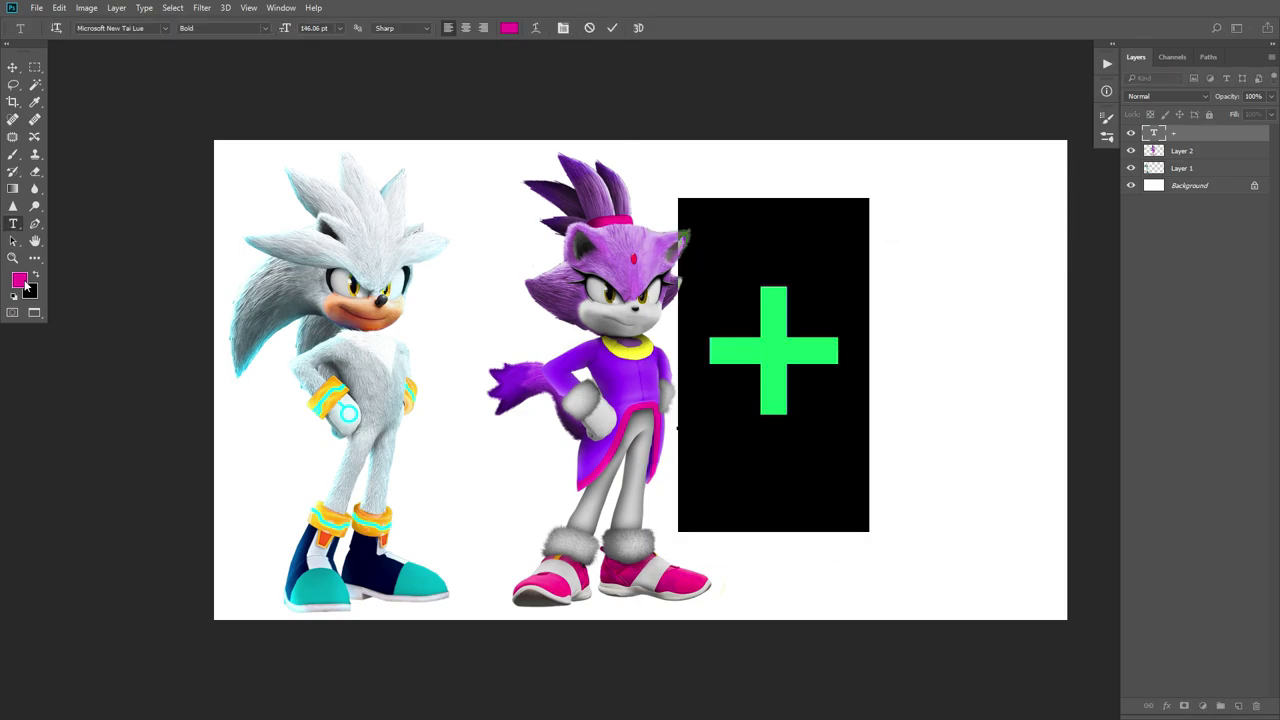
left_click(36, 274)
left_click(609, 31)
key("ctrl+t")
left_click_drag(856, 288, 545, 358)
key("Return")
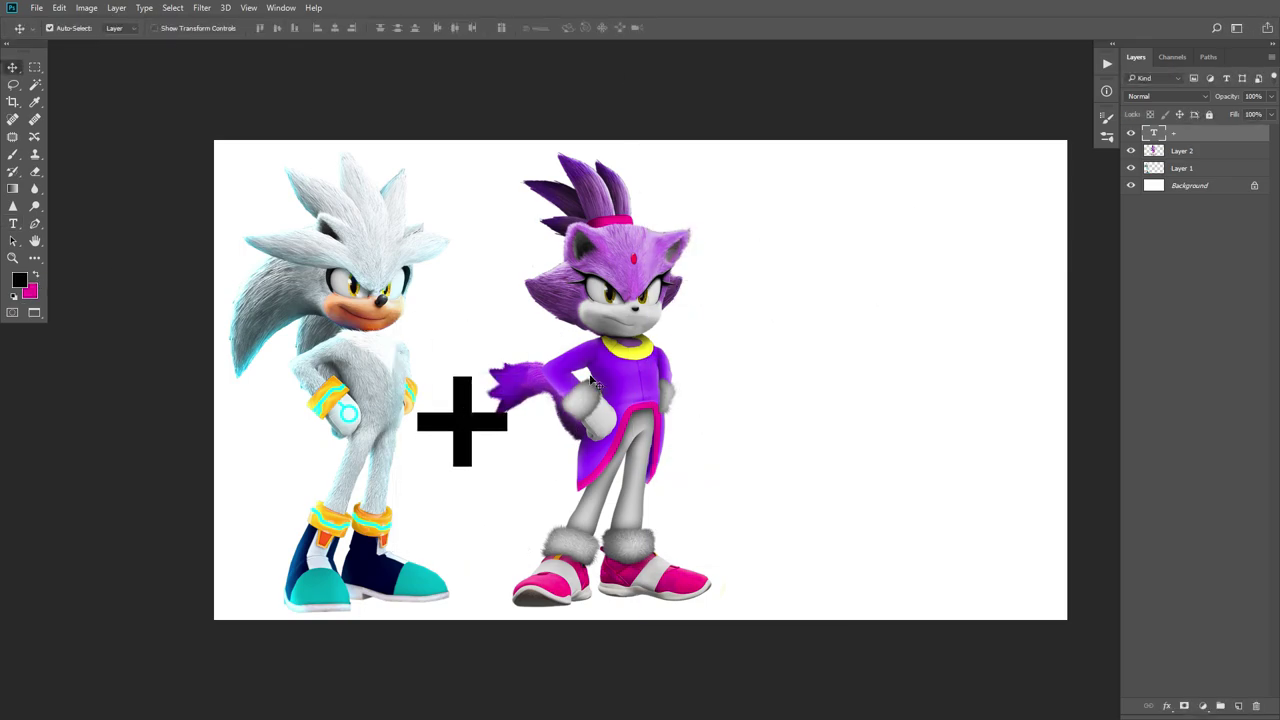
Step: Duplicate the hedgehog to the far side of the cat, and place a copy of the plus sign changed to "=" between them
left_click(620, 325)
left_click_drag(372, 263, 945, 263, "alt")
left_click_drag(466, 425, 745, 425, "alt")
key("t")
left_click_drag(706, 410, 795, 415)
type("=")
left_click(612, 28)
Step: Reposition the hedgehog copy, equals sign, cat and plus sign so the equation is evenly spaced across the canvas
key("v")
left_click(928, 276)
key("ctrl+t")
left_click_drag(930, 273, 946, 273)
key("Return")
left_click_drag(760, 403, 789, 403)
left_click_drag(606, 387, 650, 387)
left_click_drag(449, 424, 459, 424)
left_click(751, 405)
left_click_drag(648, 381, 641, 381)
Step: Fill the Background layer with light blue #a8e7ff
key("z")
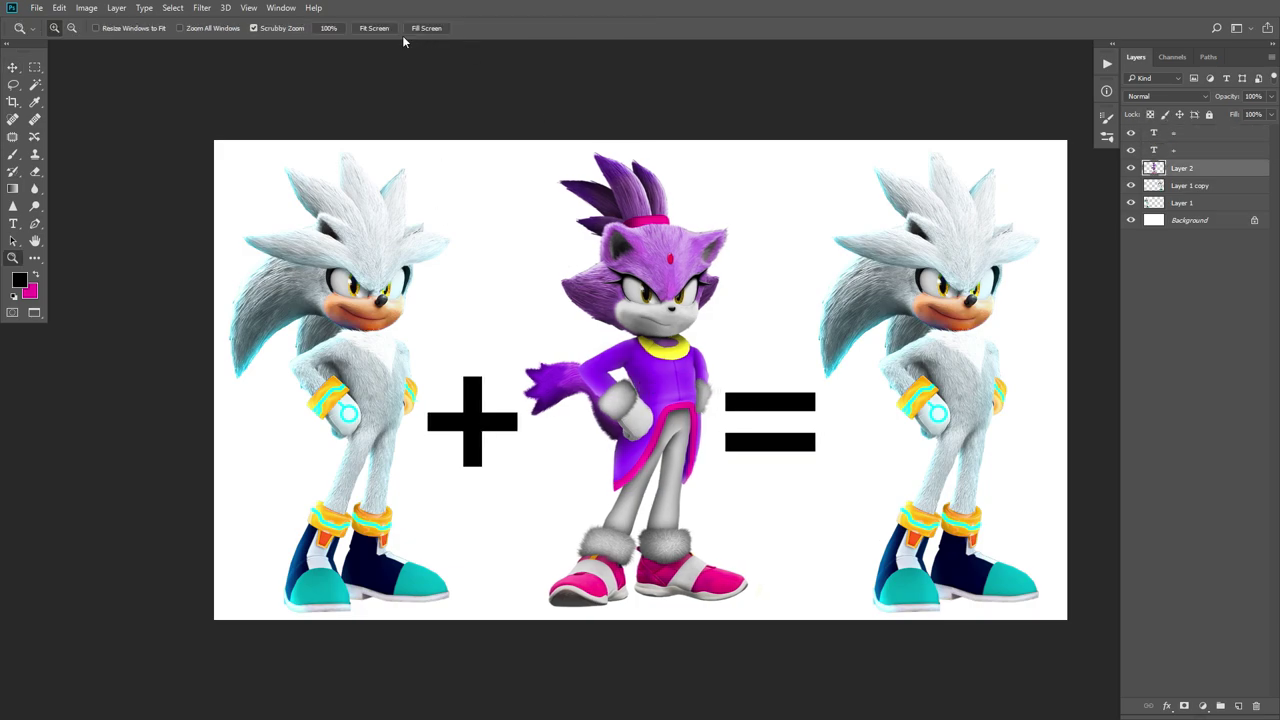
left_click(374, 28)
left_click(1190, 220)
left_click(17, 280)
left_click(863, 182)
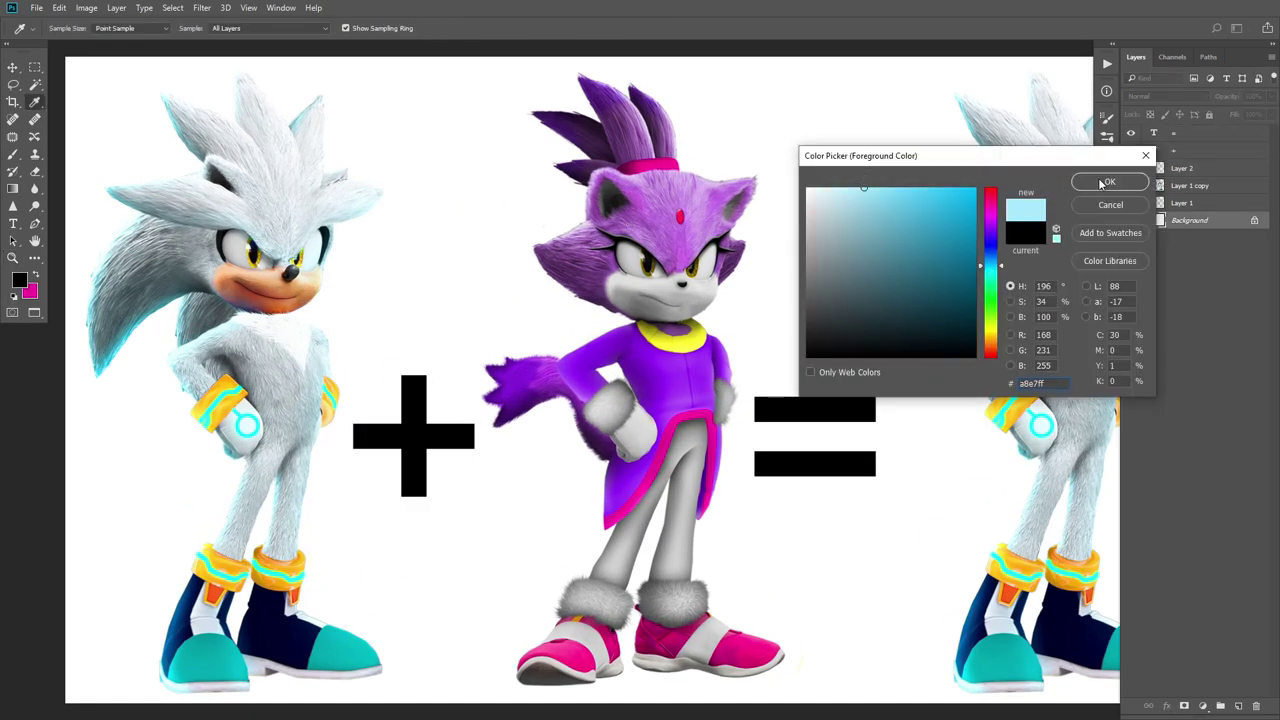
left_click(1105, 184)
key("g")
left_click(423, 120)
Step: Pick a bright aqua-green foreground colour and fill the Background layer with it
left_click(19, 281)
left_click(990, 279)
left_click(903, 199)
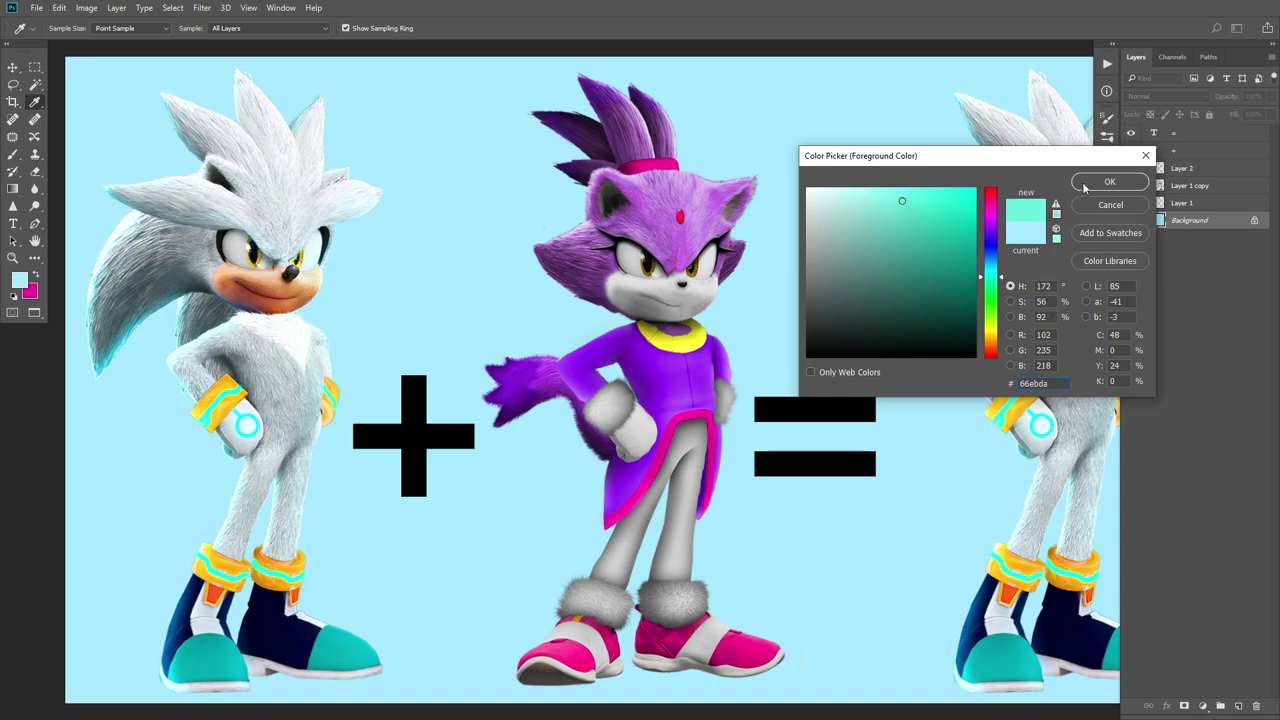
left_click(1098, 184)
left_click(382, 142)
Step: Start a Pen path along the lower edge of the side head spike on the hedgehog copy after the equals sign
scroll(630, 287, "right", 5)
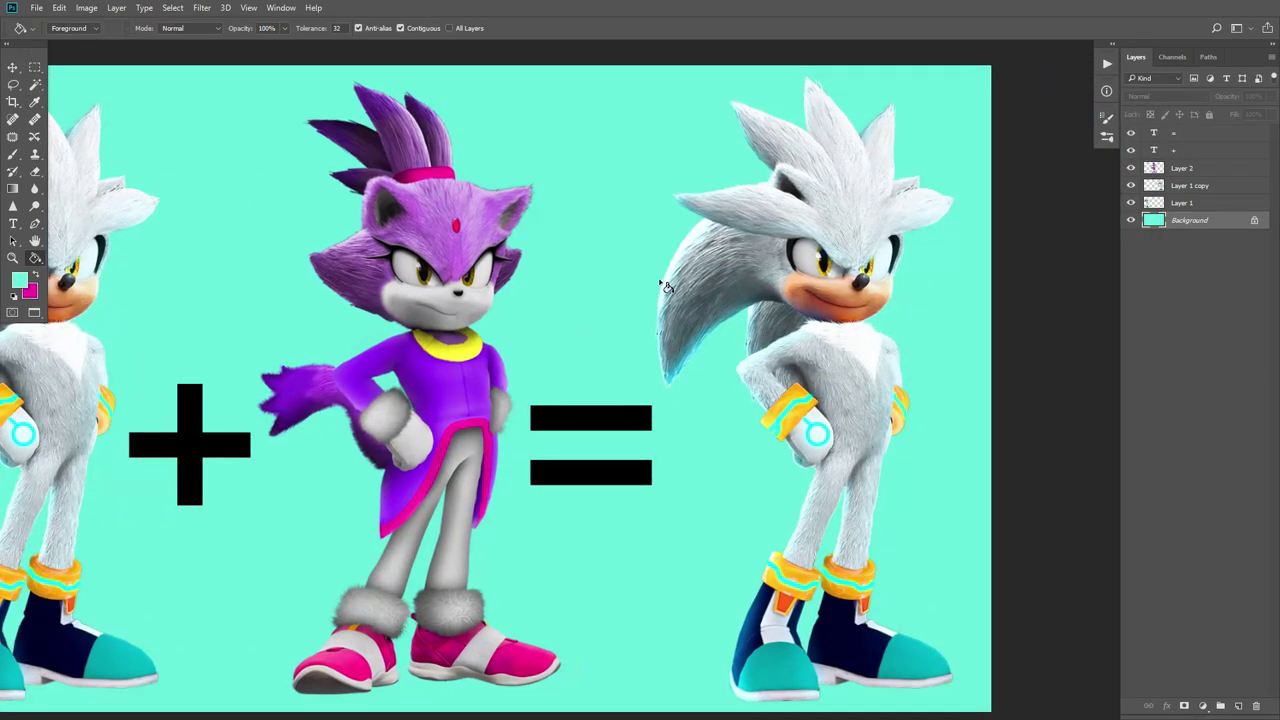
key("z")
left_click_drag(839, 248, 755, 421)
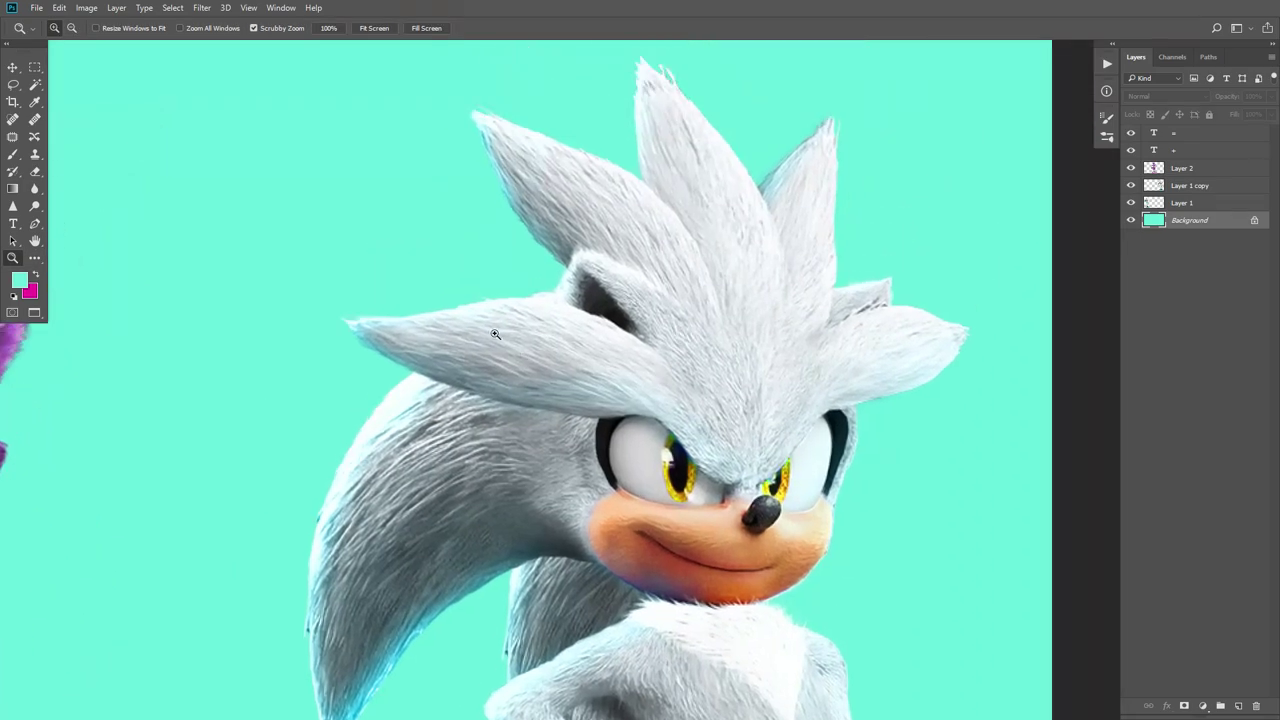
key("p")
left_click(293, 340)
left_click(336, 354)
left_click(503, 405)
left_click(556, 412)
key("z")
left_click_drag(600, 425, 690, 436)
left_click_drag(701, 438, 507, 358)
key("p")
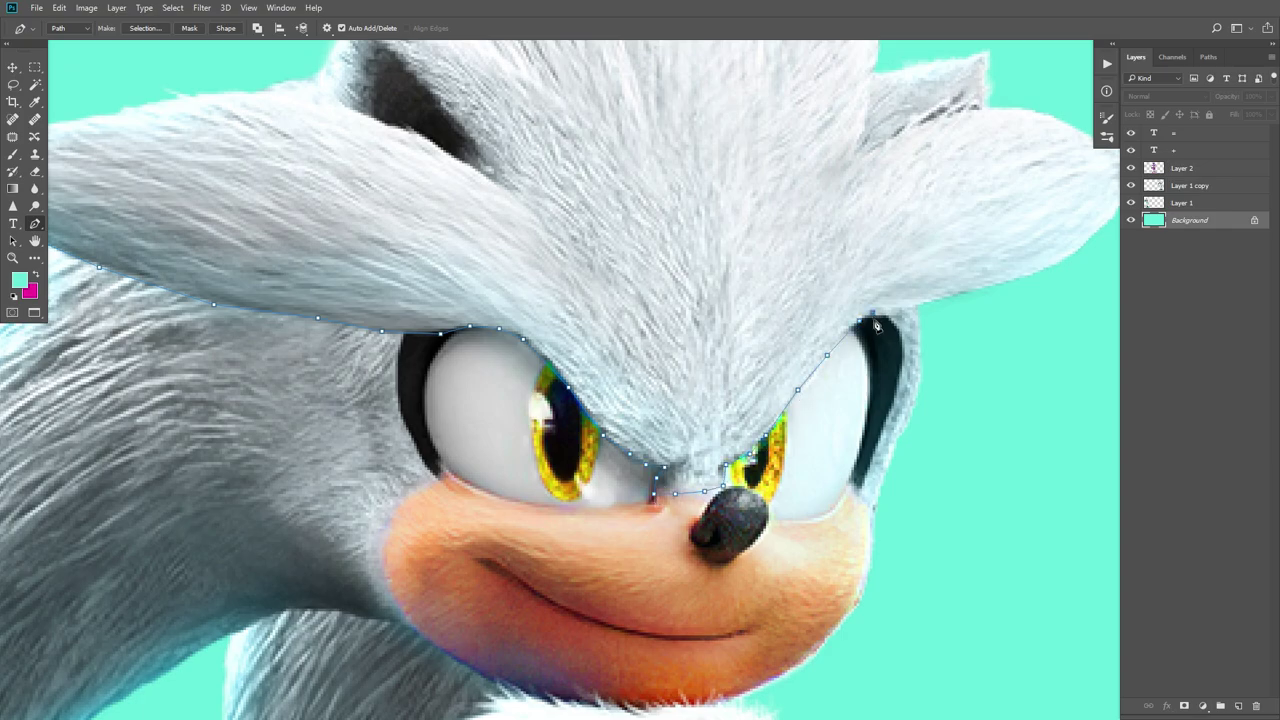
Step: Continue the path under the opposite spike and around all the upper head spikes, close it and convert it to a selection
left_click_drag(925, 305, 440, 405)
left_click(506, 406)
left_click(678, 323)
left_click(691, 189)
left_click_drag(520, 150, 1040, 640)
left_click(1009, 400)
left_click_drag(143, 562, 477, 157)
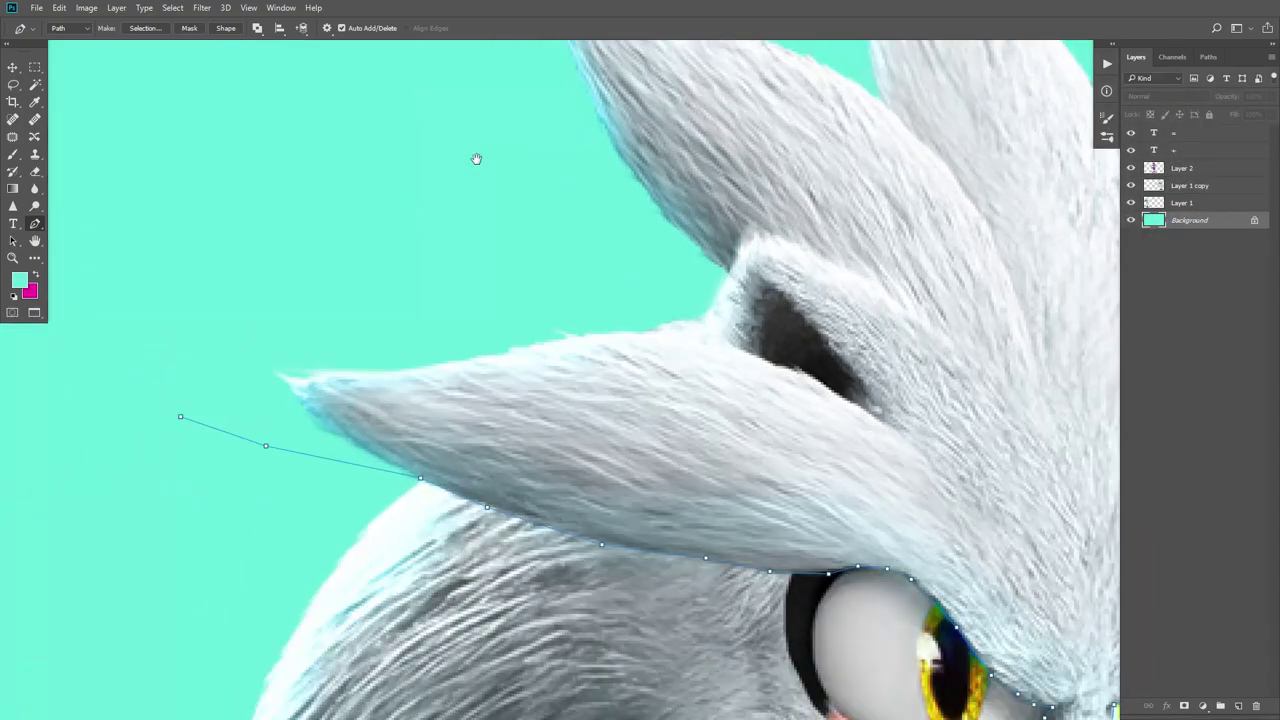
key("z")
left_click_drag(527, 387, 430, 388)
key("ctrl+Return")
Step: Copy the selected head spikes of the hedgehog copy to a new layer
key("v")
left_click(343, 362)
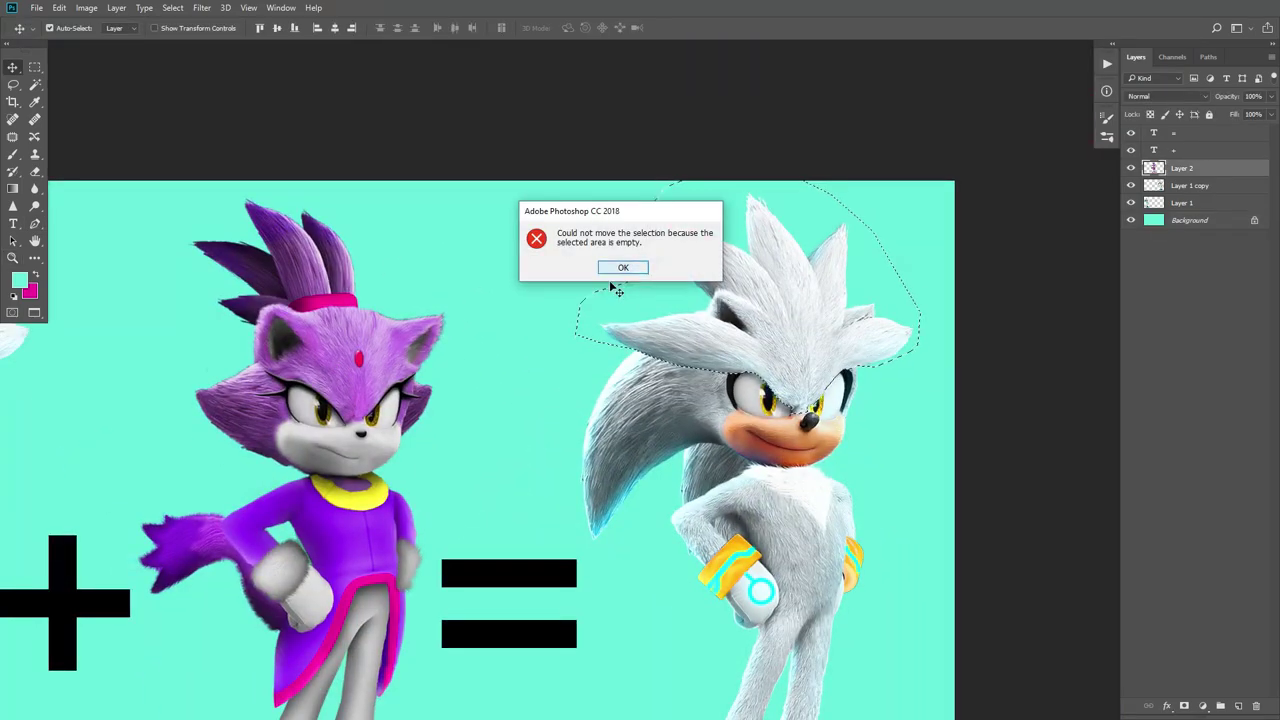
left_click(622, 268)
left_click(757, 525)
key("ctrl+j")
Step: Colorize the head spikes layer purple with Hue/Saturation at hue 285, saturation 85 and lightness -18
key("ctrl+u")
left_click_drag(984, 301, 1065, 234)
left_click_drag(1063, 384, 1066, 386)
left_click(1190, 389)
left_click_drag(1059, 322, 1100, 340)
left_click_drag(1063, 382, 1050, 386)
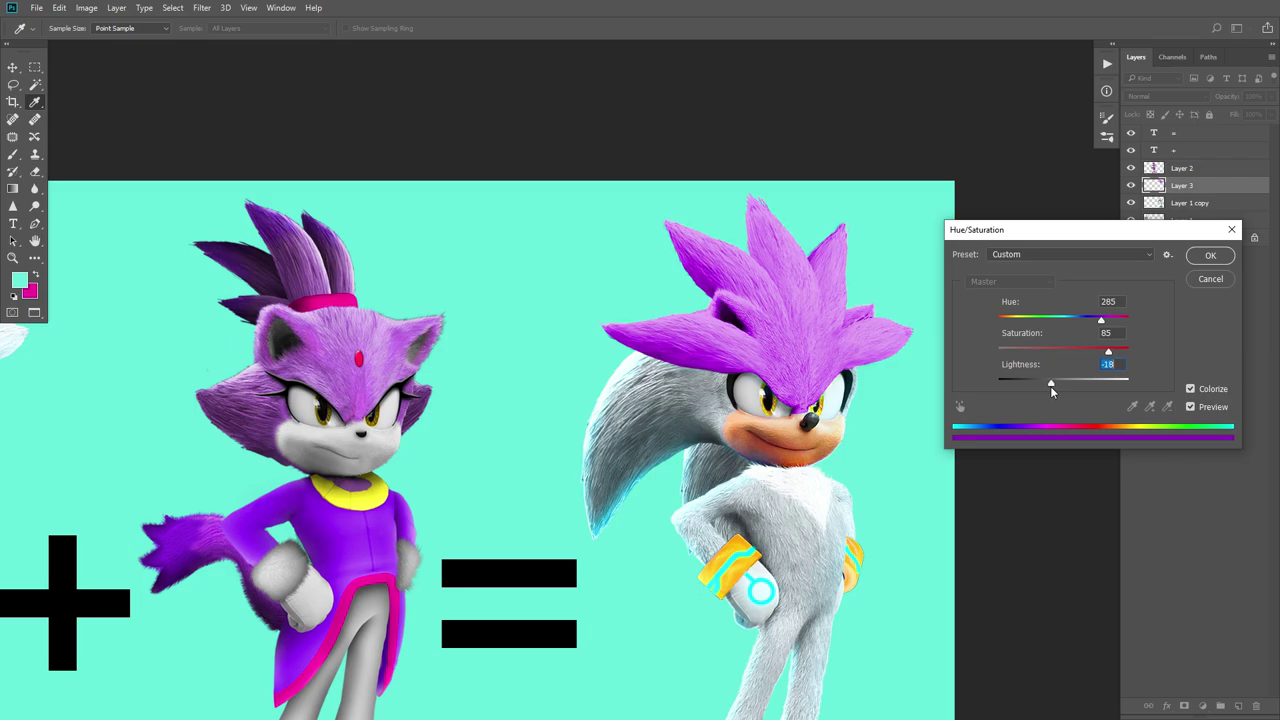
key("Return")
left_click_drag(541, 384, 504, 322)
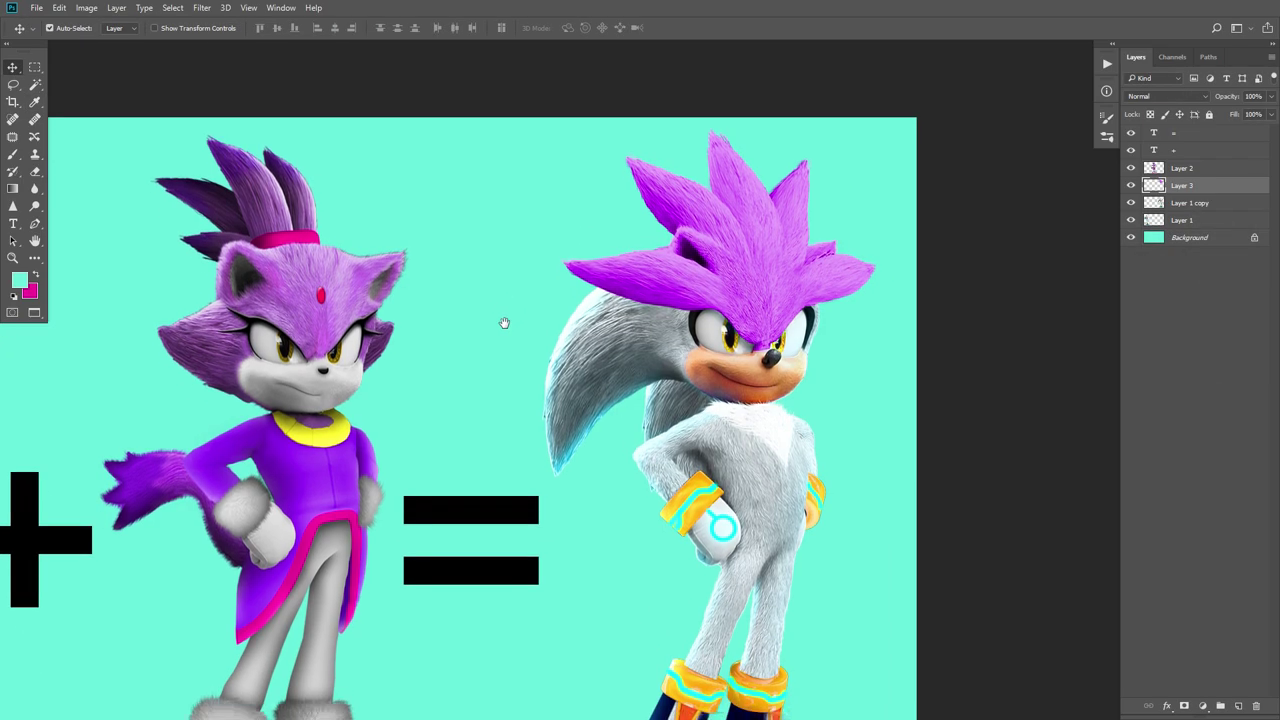
left_click_drag(524, 481, 510, 443)
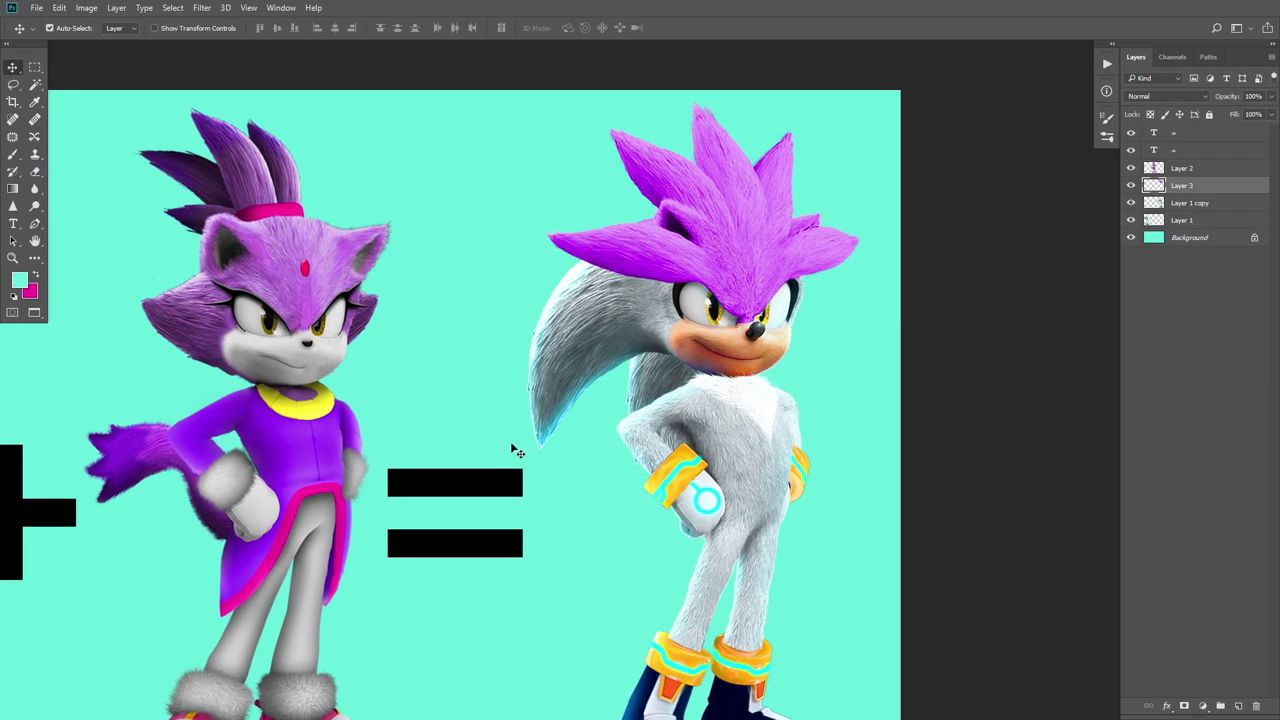
Step: Copy the red gem from the purple cat's forehead to a new layer and place it on the hedgehog copy's forehead
left_click_drag(284, 311, 352, 270)
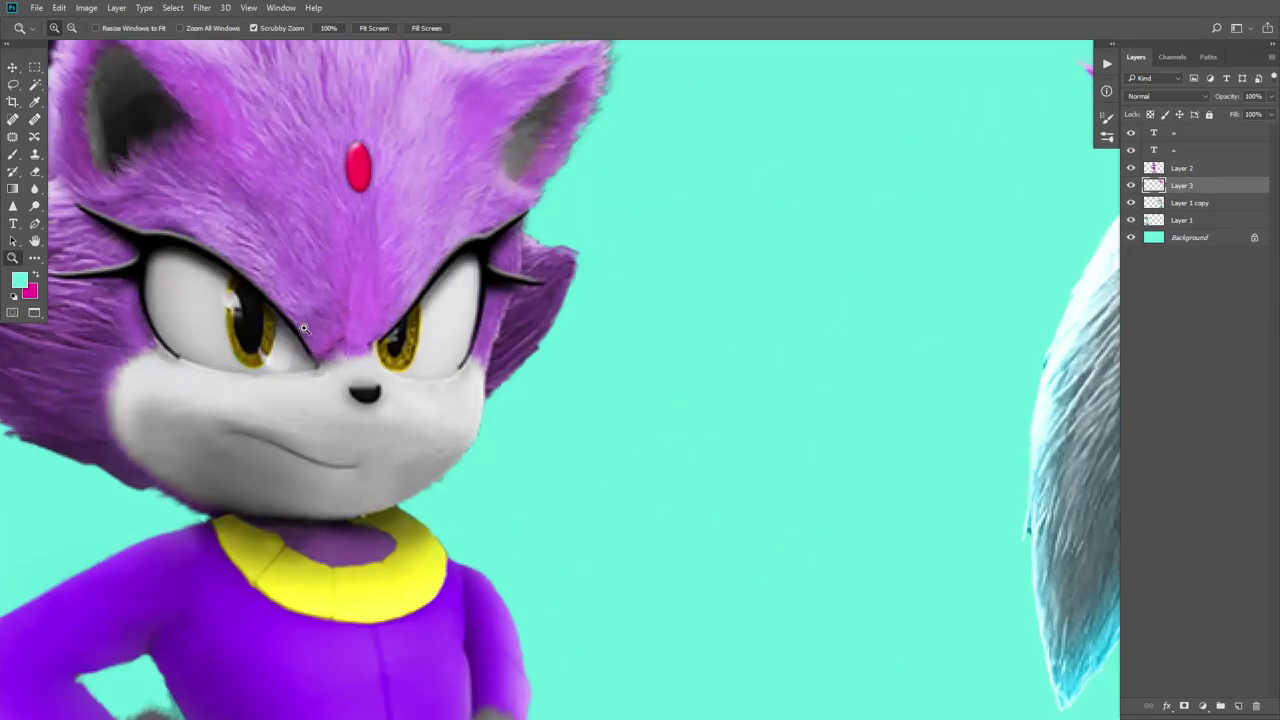
left_click_drag(354, 208, 364, 298)
left_click_drag(364, 298, 410, 290)
left_click_drag(430, 224, 432, 274)
key("l")
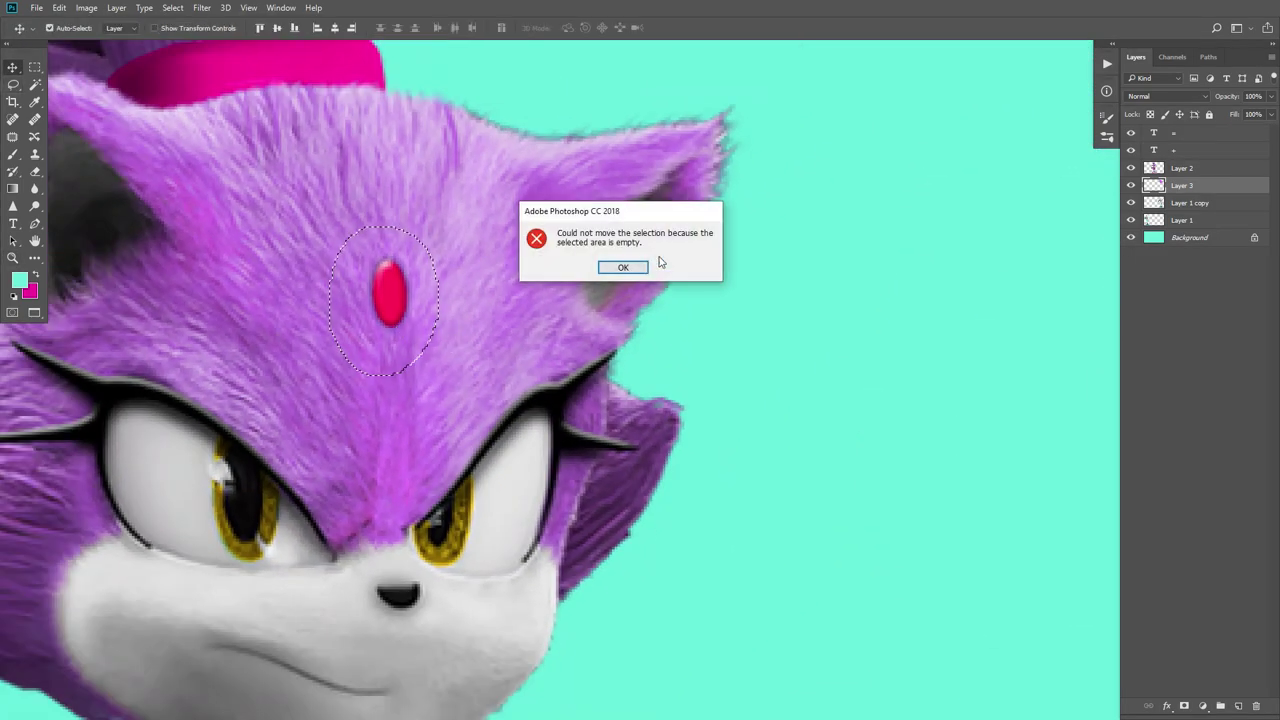
left_click(657, 263)
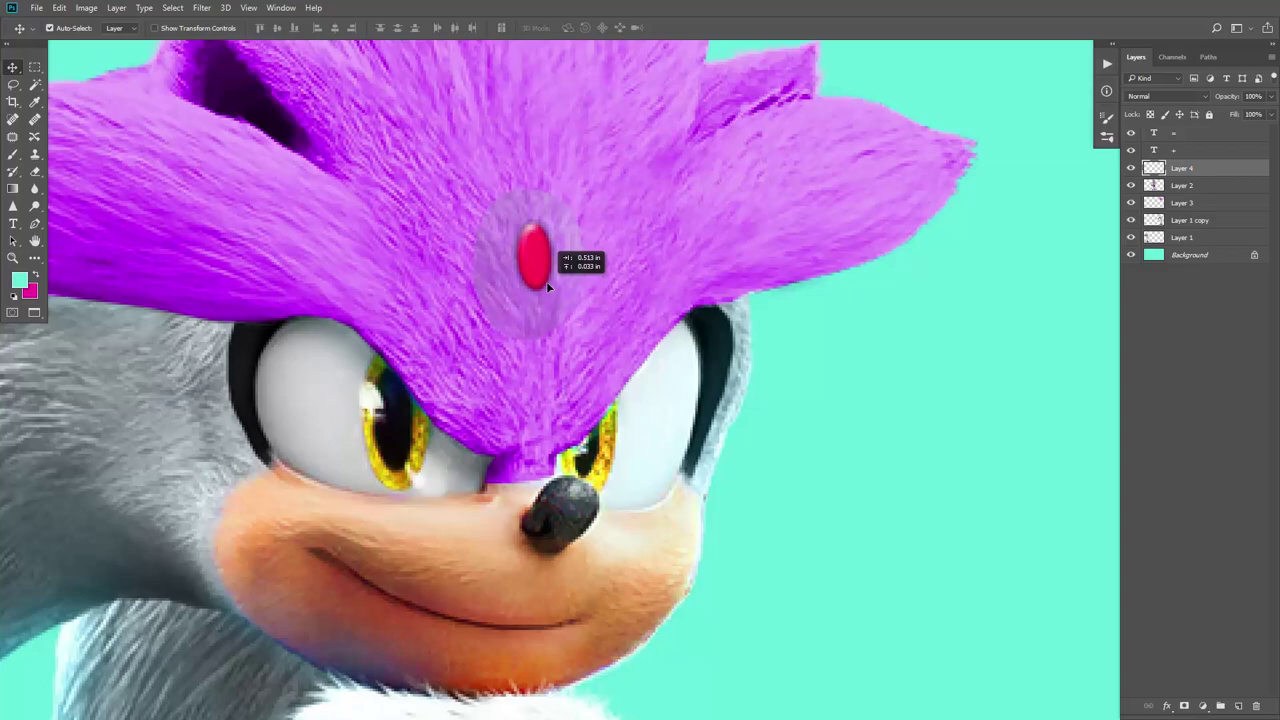
left_click_drag(546, 283, 549, 281)
Step: Erase the leftover cat fur around the gem and enlarge the gem slightly on the hedgehog copy's forehead
key("e")
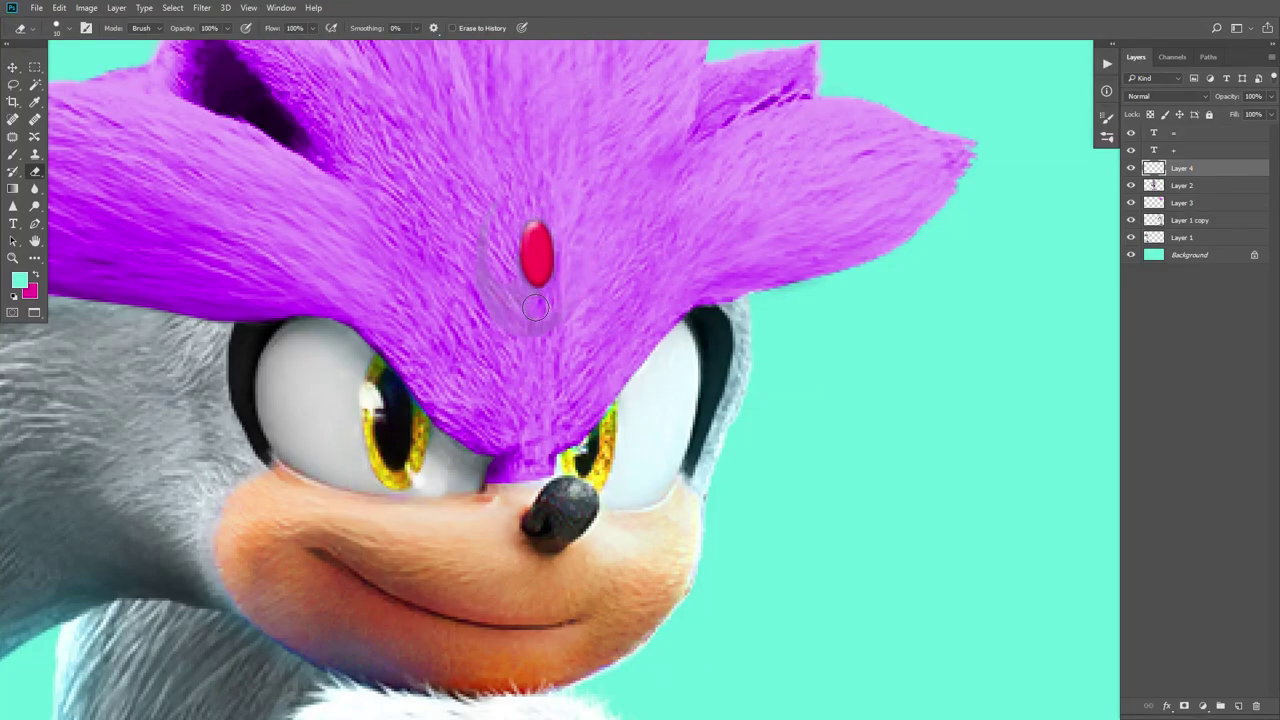
key("v")
key("ctrl+t")
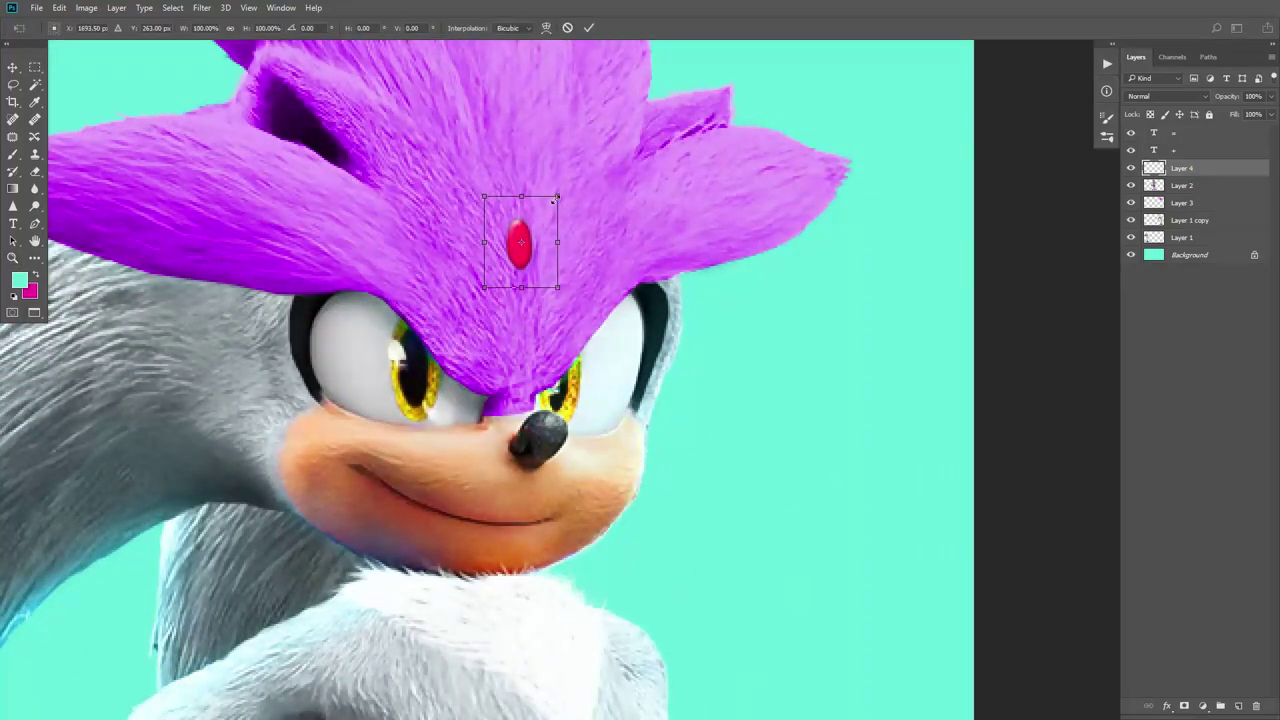
left_click_drag(556, 198, 566, 187)
left_click_drag(485, 288, 477, 297)
key("Return")
Step: Copy the purple cat's eyes and eyelashes to a new layer and place them over the hedgehog copy's face
key("z")
left_click(538, 311, "alt")
left_click(538, 311, "alt")
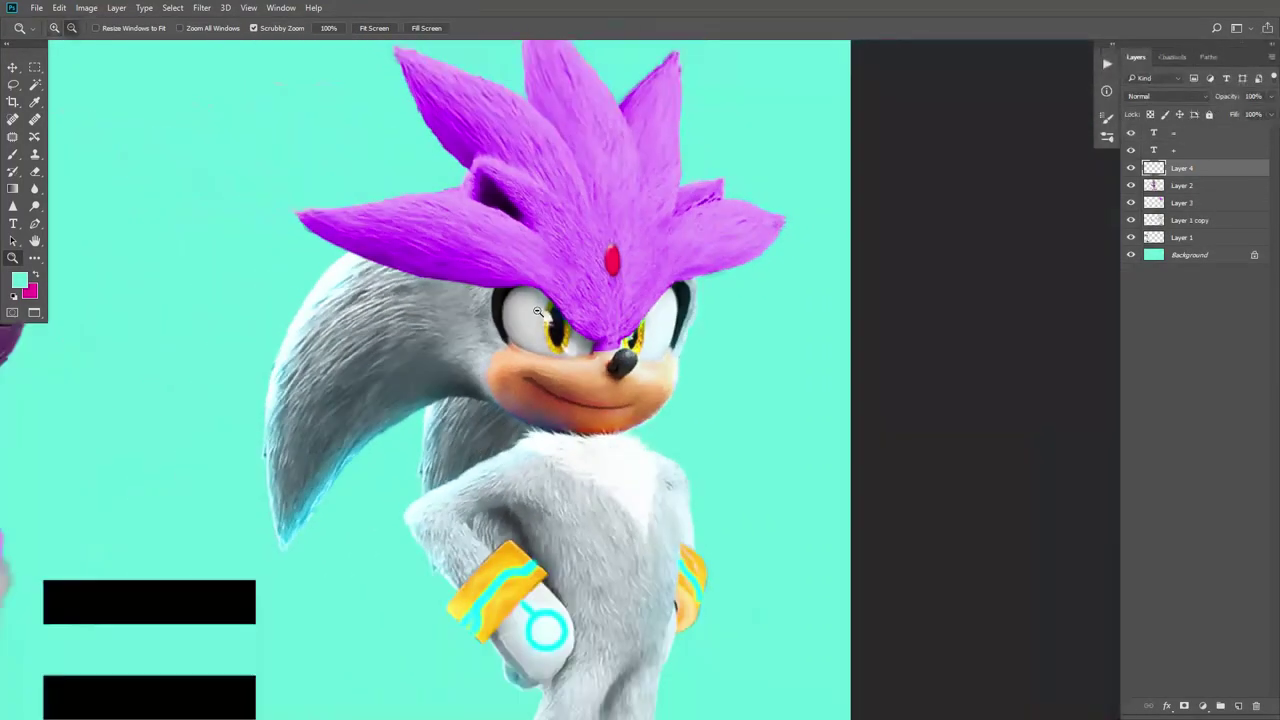
left_click(538, 311, "alt")
left_click(260, 322)
left_click(260, 322)
left_click(260, 322)
left_click(260, 322)
key("l")
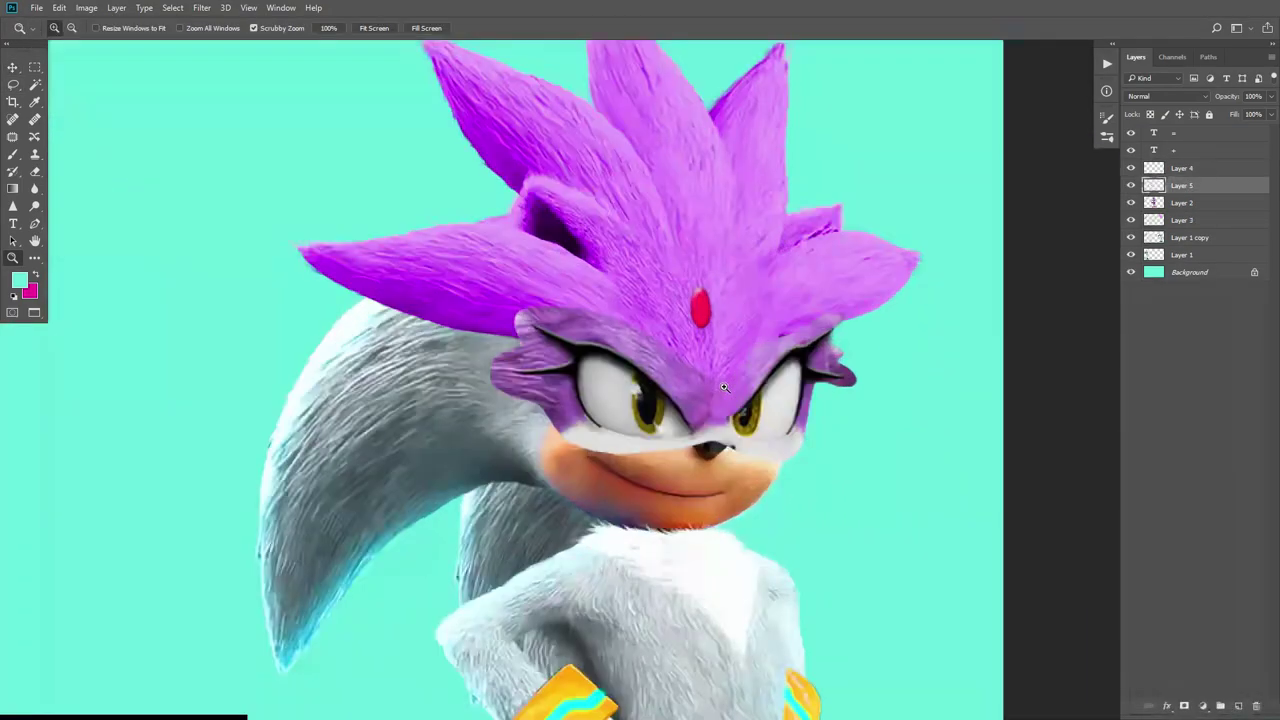
Step: Align the copied eyes with the hedgehog copy's own eyes at 72% layer opacity, and restore the opacity to 100%
left_click(724, 387)
left_click(1271, 96)
left_click_drag(1268, 113, 1251, 114)
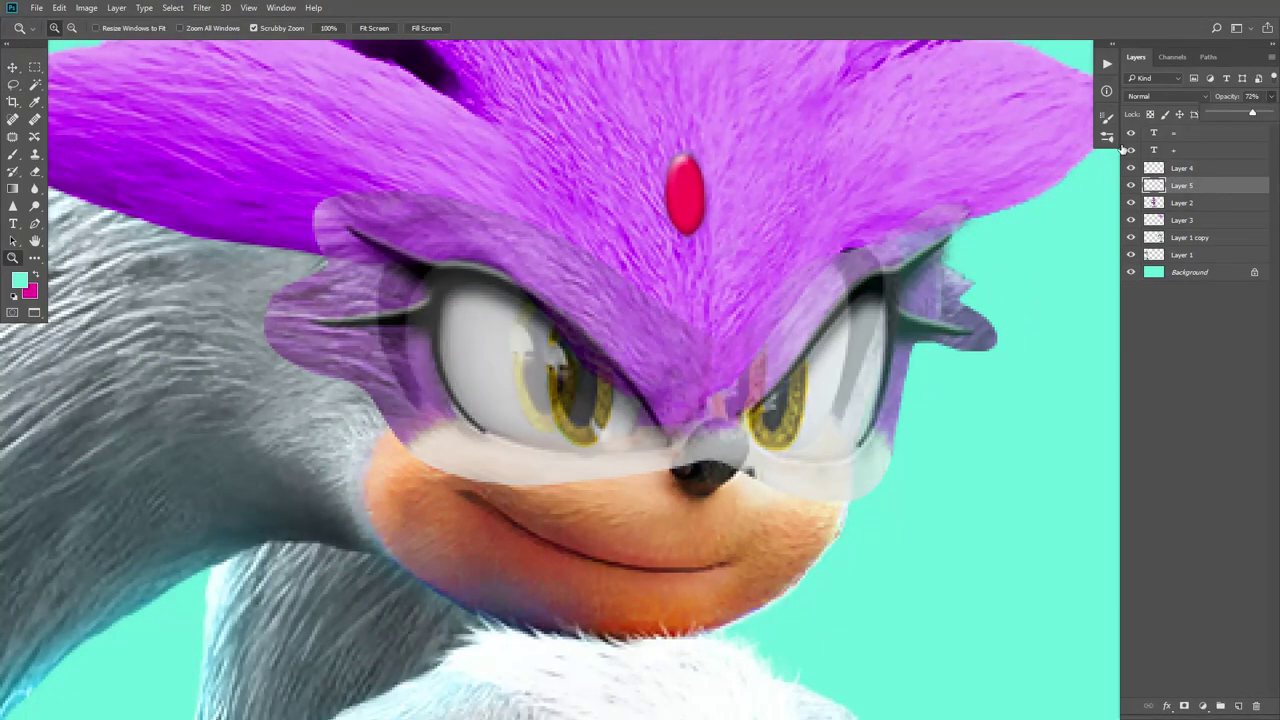
key("v")
left_click_drag(535, 384, 497, 370)
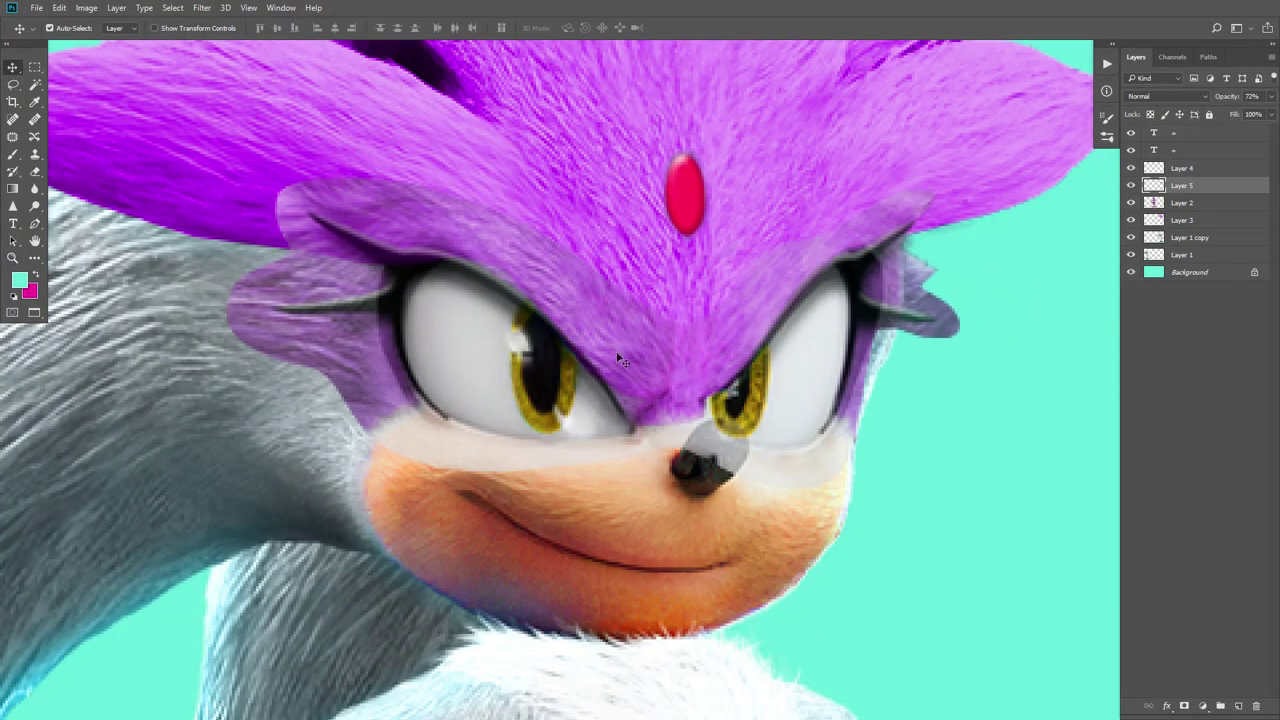
left_click(1271, 96)
left_click_drag(1252, 114, 1271, 114)
Step: Erase the copied cat fur above, between and below the lashes of the eye nearest the grey quills
key("e")
mouse_move(357, 190)
left_mouse_down()
mouse_move(469, 211)
mouse_move(659, 355)
mouse_move(673, 345)
mouse_move(650, 352)
left_mouse_up()
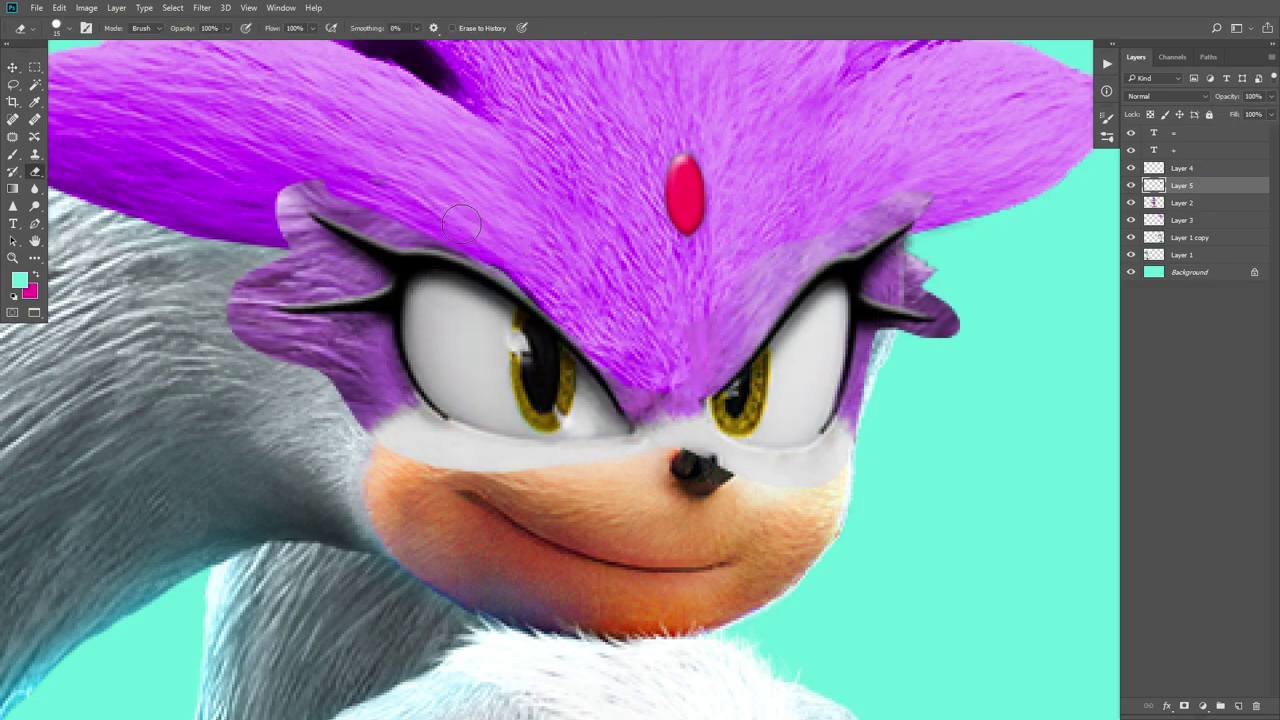
left_click_drag(628, 281, 628, 273)
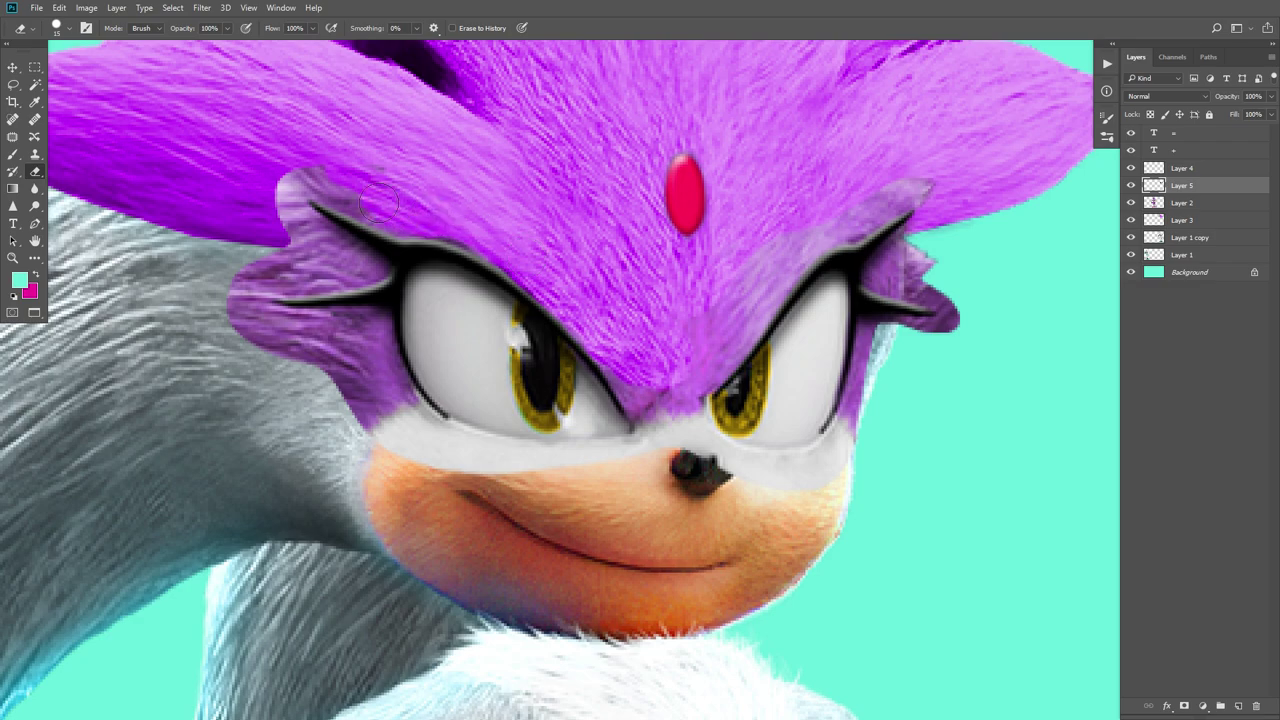
mouse_move(280, 205)
left_mouse_down()
mouse_move(342, 258)
mouse_move(240, 292)
mouse_move(327, 320)
left_mouse_up()
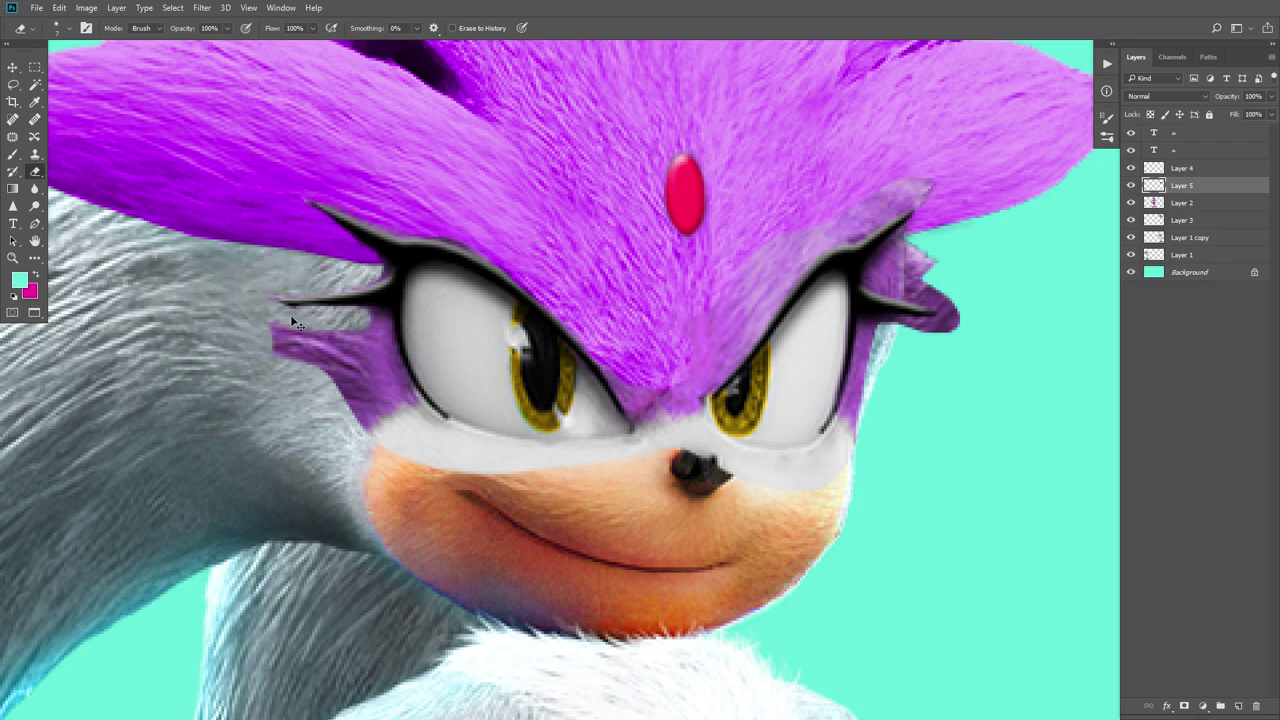
mouse_move(371, 416)
left_mouse_down()
mouse_move(285, 345)
mouse_move(322, 314)
left_mouse_up()
left_click_drag(386, 430, 435, 453)
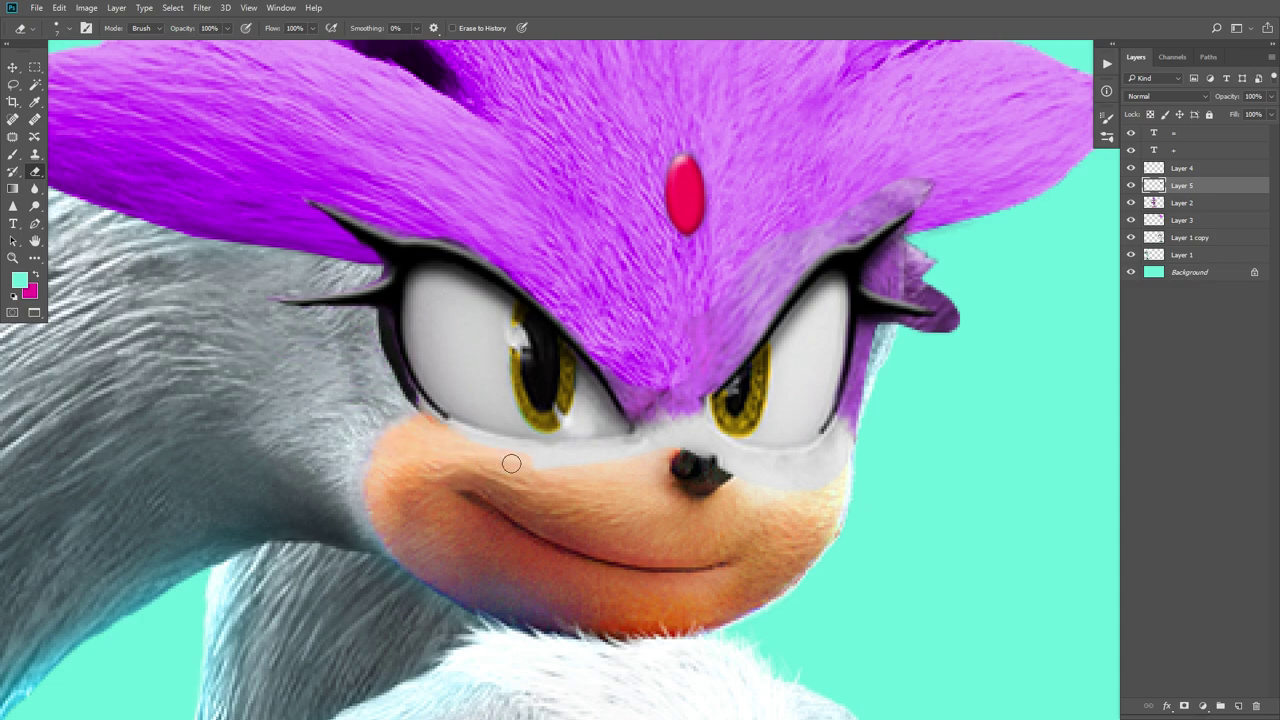
Step: Stretch the eyes layer slightly taller and erase the copied white muzzle beneath both eyes and over the nose
key("ctrl+t")
left_click_drag(595, 491, 595, 506)
left_click_drag(594, 169, 594, 159)
key("Return")
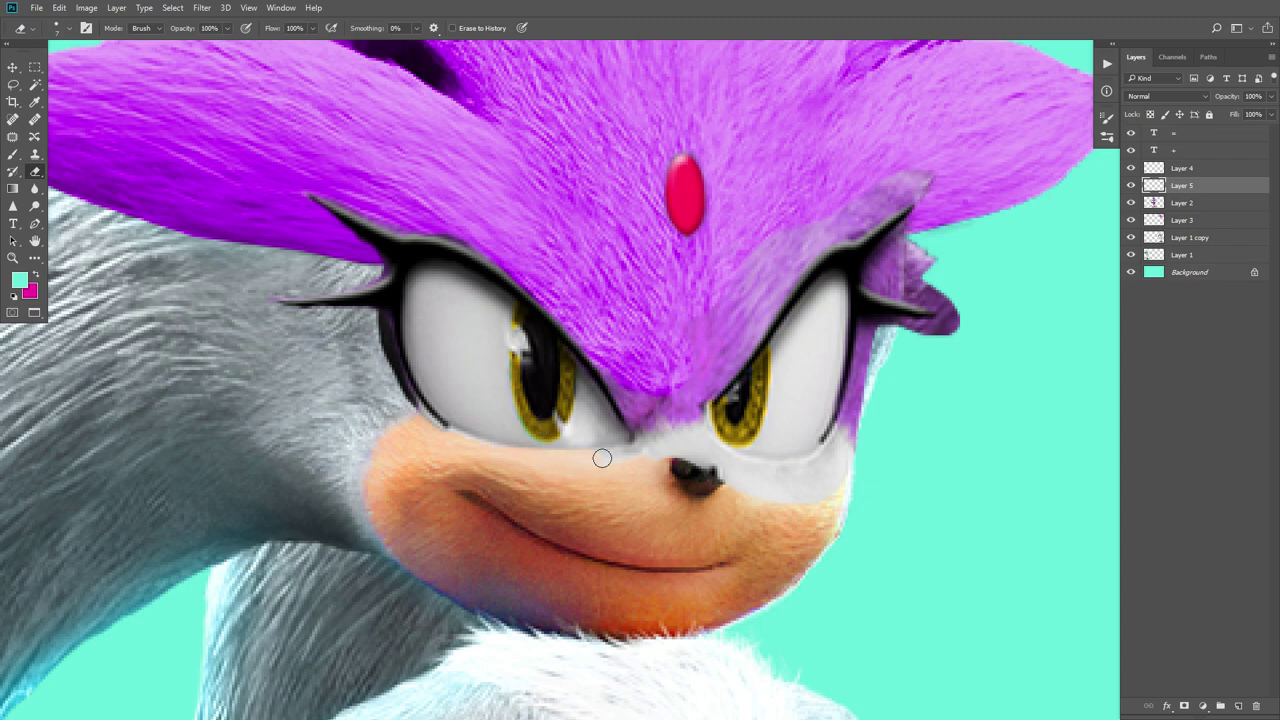
left_click_drag(601, 457, 789, 500)
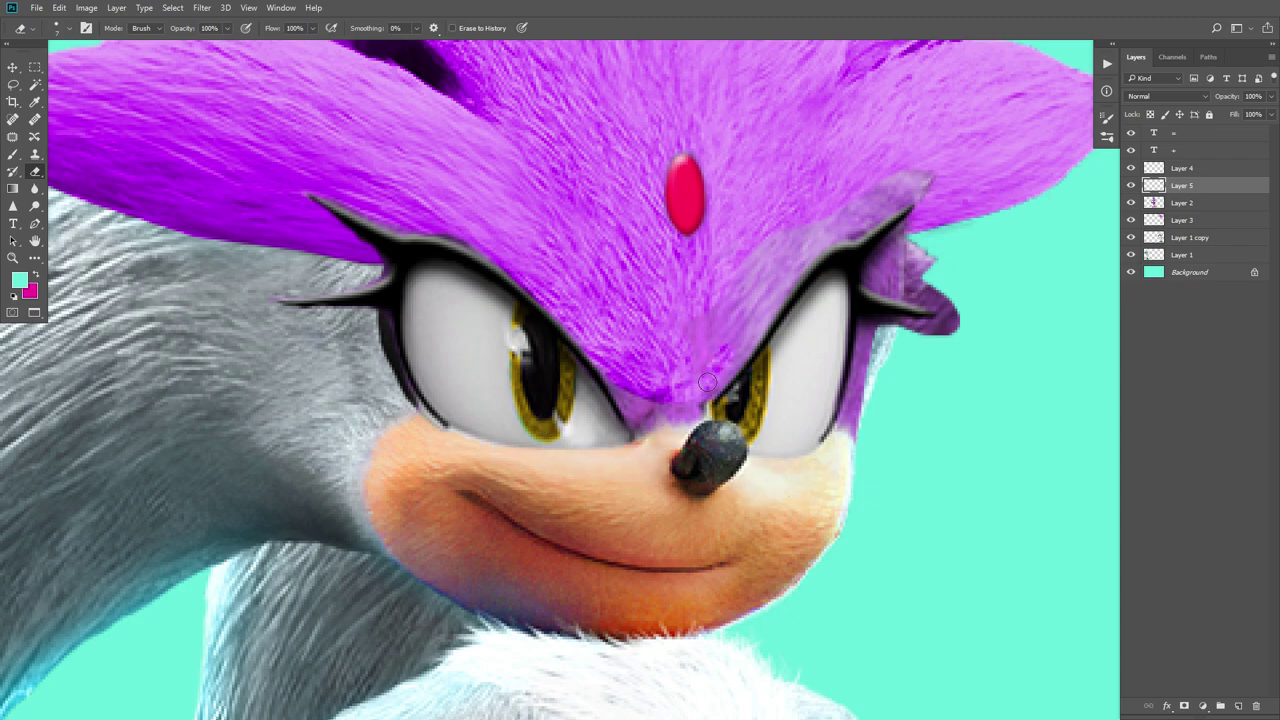
Step: Erase the copied cat fur above and beneath the eye farther from the grey quills
mouse_move(707, 381)
left_mouse_down()
mouse_move(704, 334)
mouse_move(821, 229)
left_mouse_up()
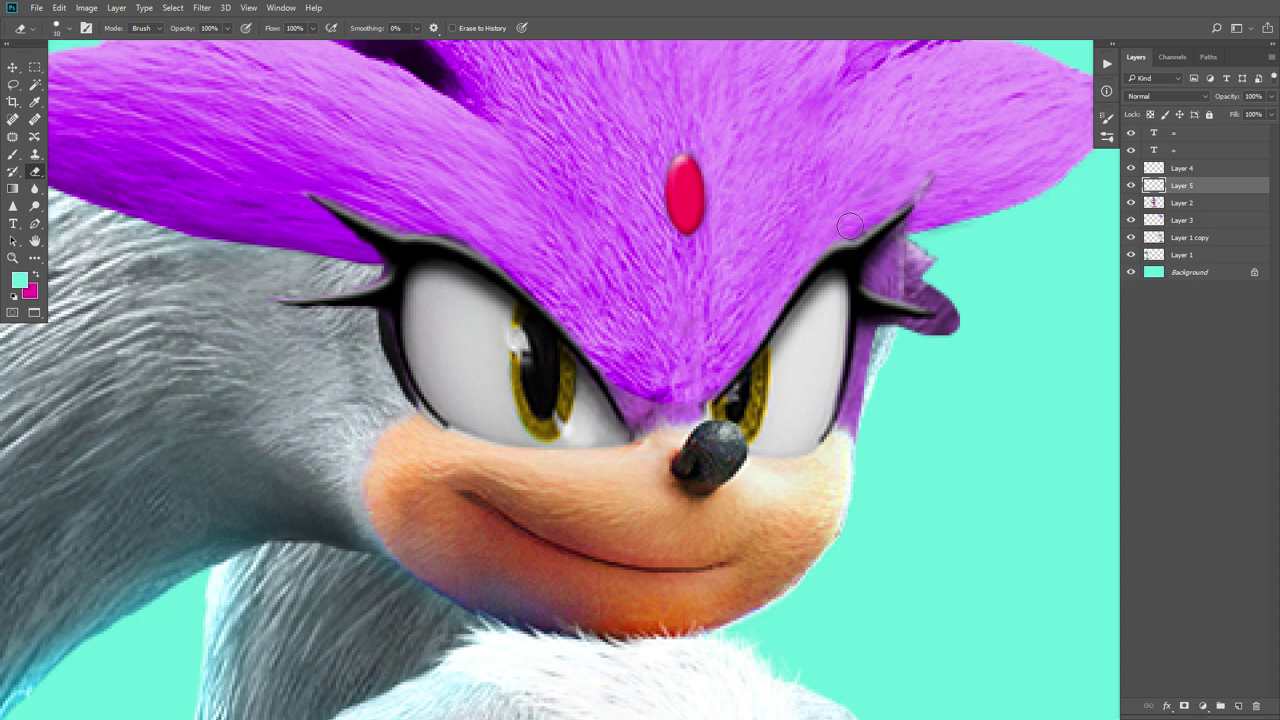
left_click_drag(927, 226, 924, 264)
left_click_drag(877, 362, 845, 440)
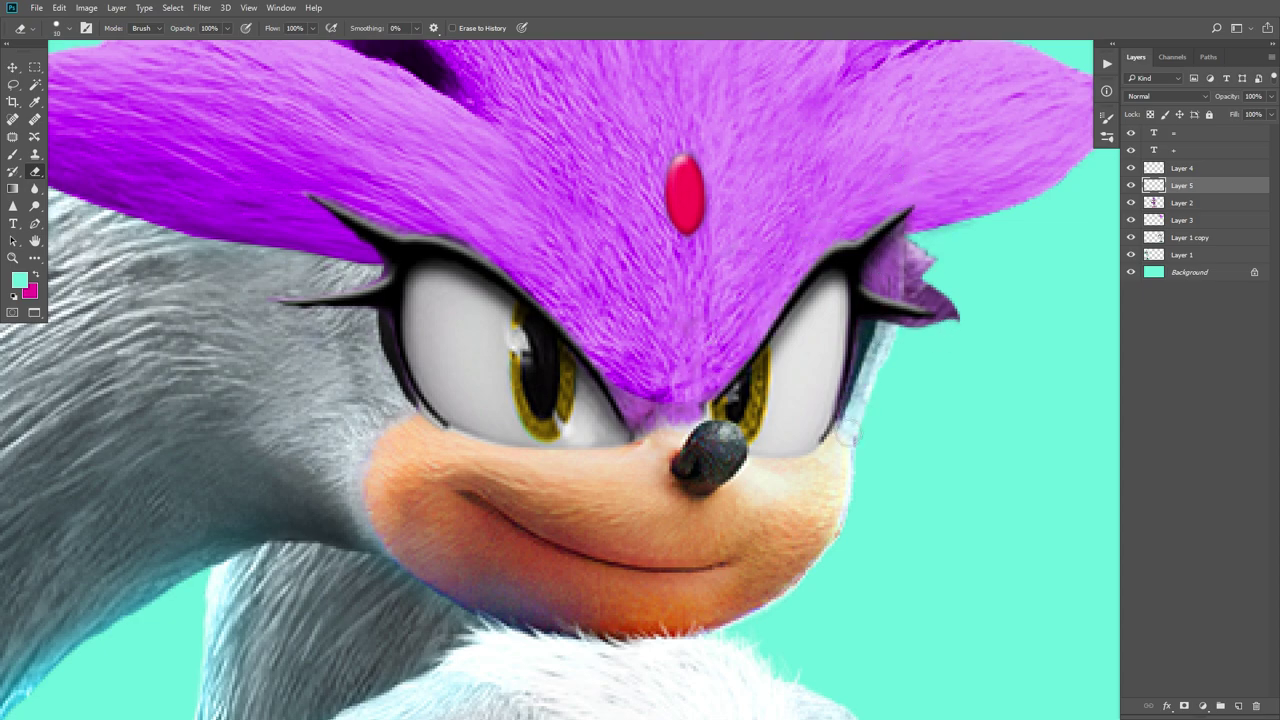
Step: Widen the eyes layer slightly to cover the hedgehog's own eyes and erase the remaining purple fur around the outer lashes
key("ctrl+t")
left_click_drag(236, 330, 207, 331)
key("Return")
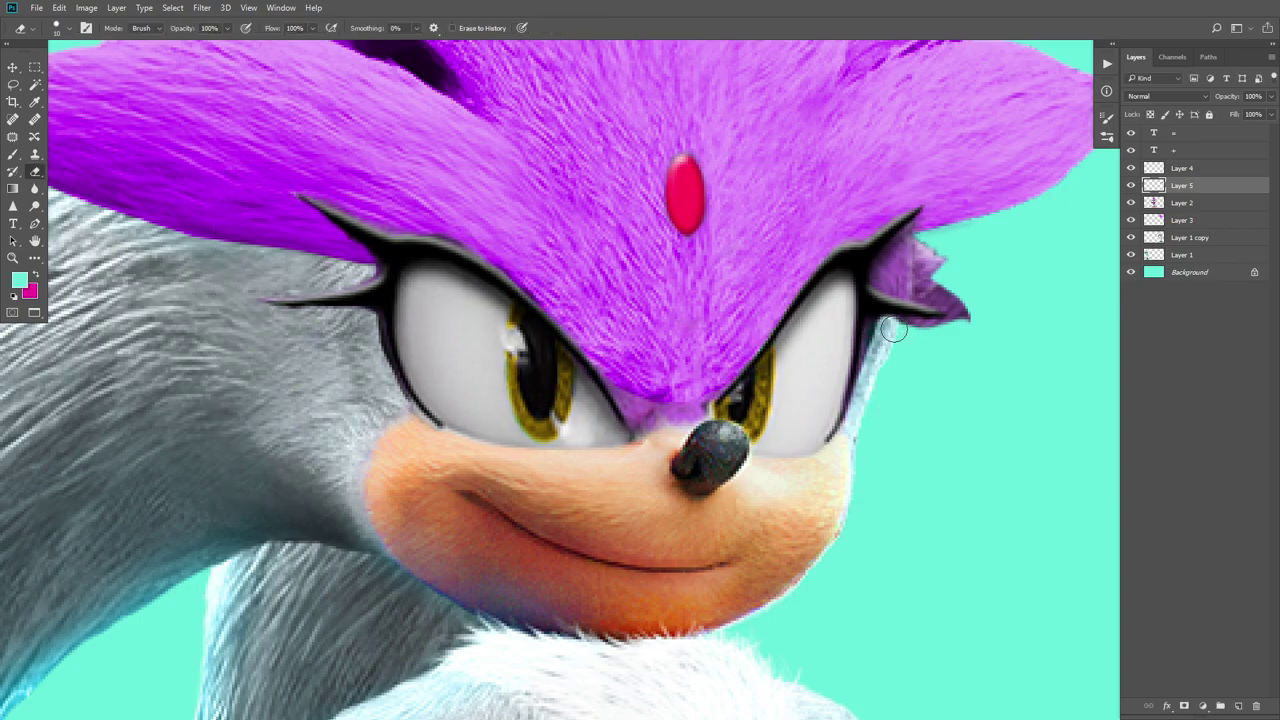
left_click_drag(891, 329, 913, 258)
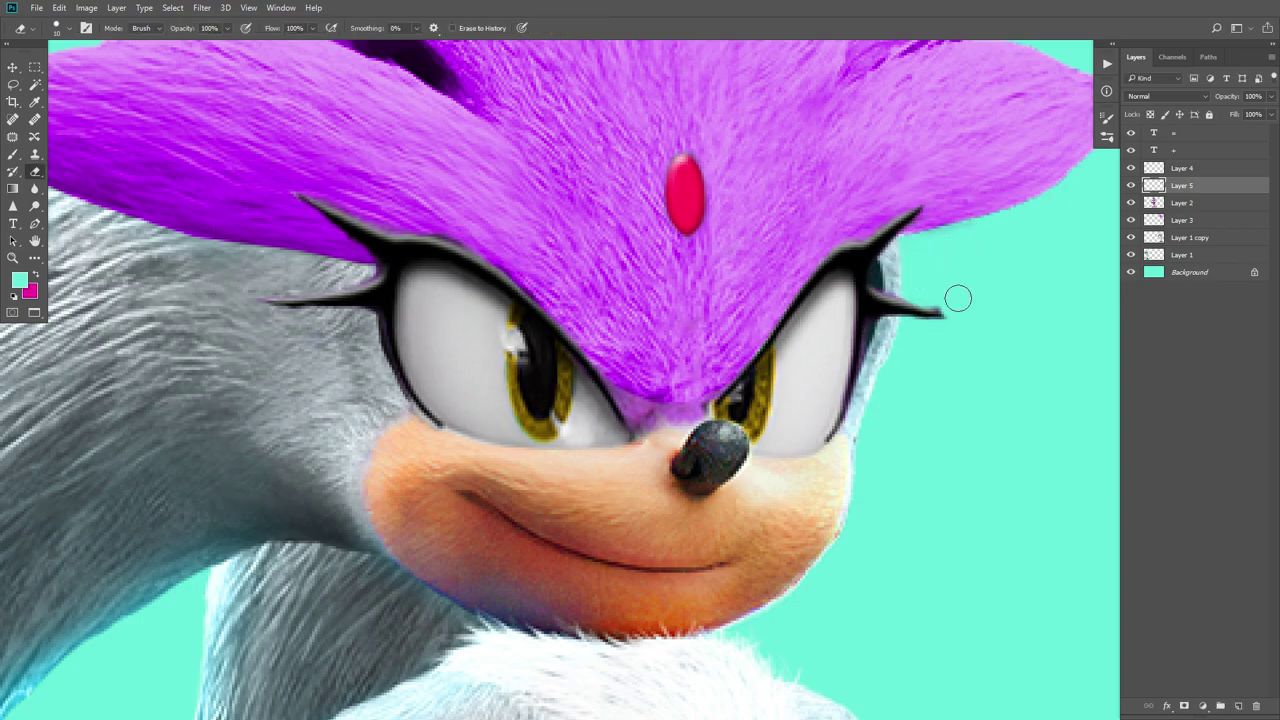
key("ctrl+t")
left_click_drag(958, 330, 963, 329)
key("Return")
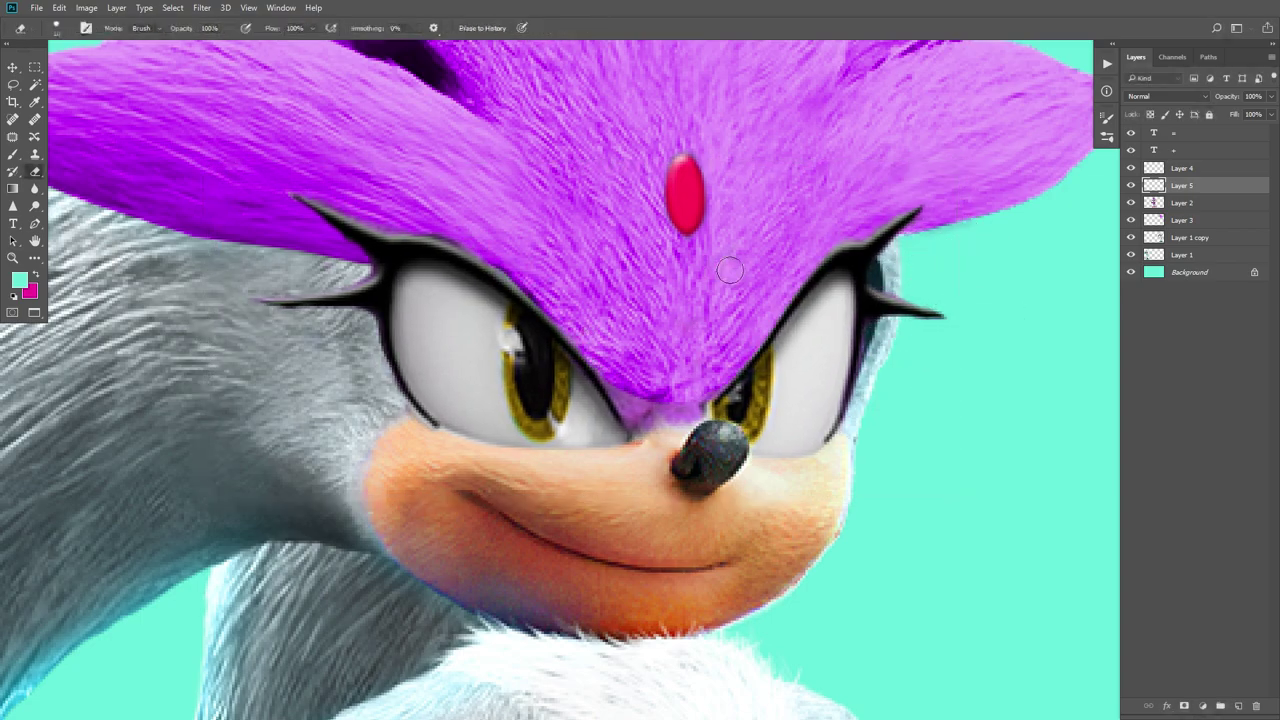
Step: Start a Pen path for a coat shape on the hedgehog copy, across the thighs and up its side to the far cuff
key("z")
scroll(707, 320, "down", 5)
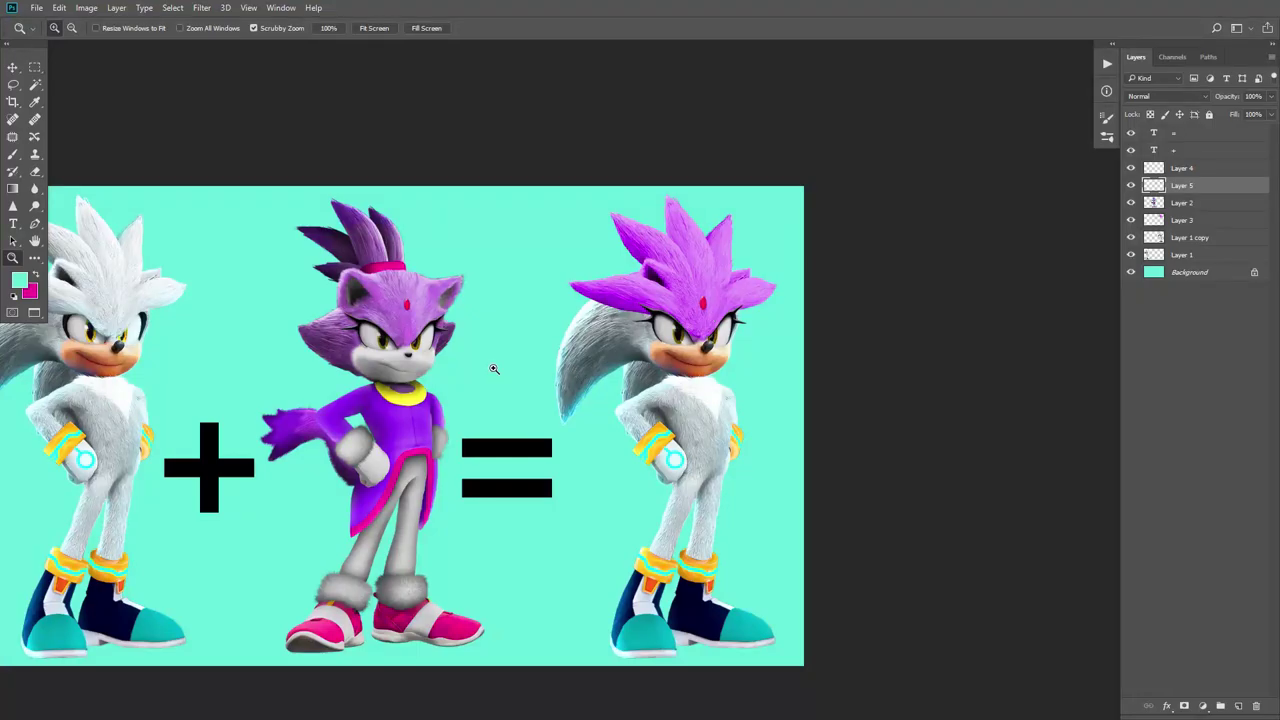
key("e")
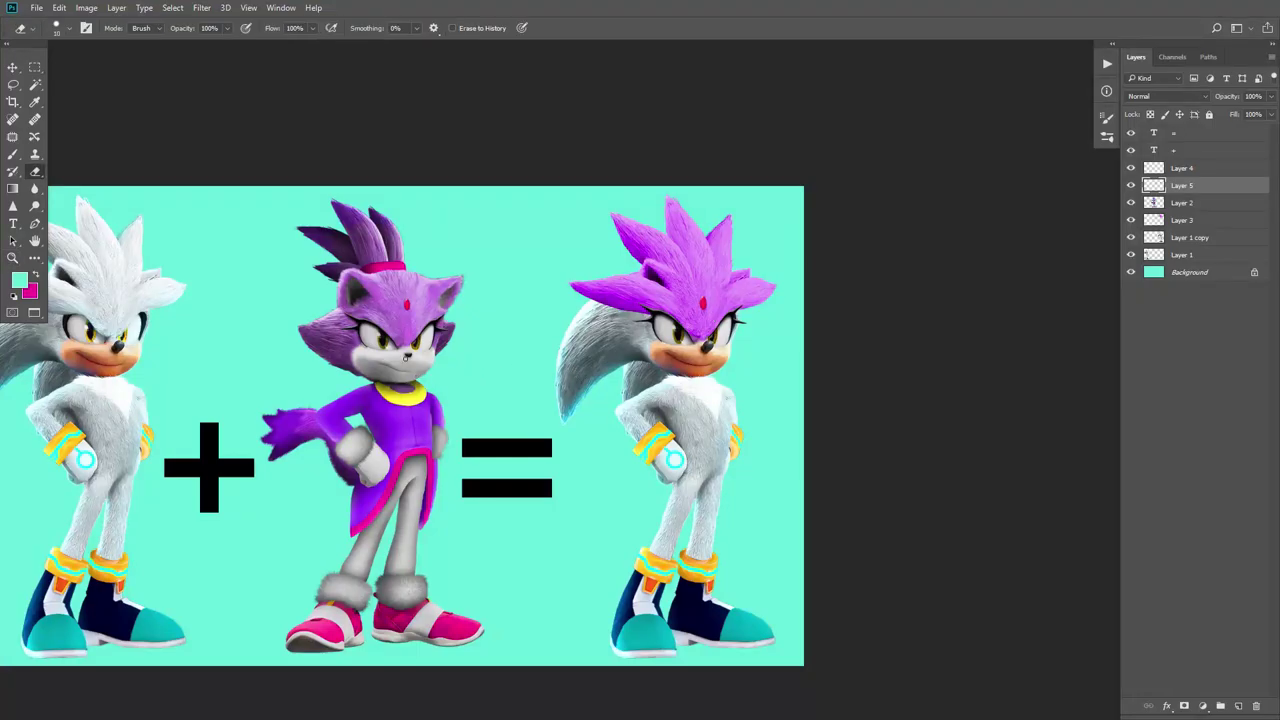
key("z")
scroll(620, 450, "up", 2)
scroll(640, 440, "down", 1)
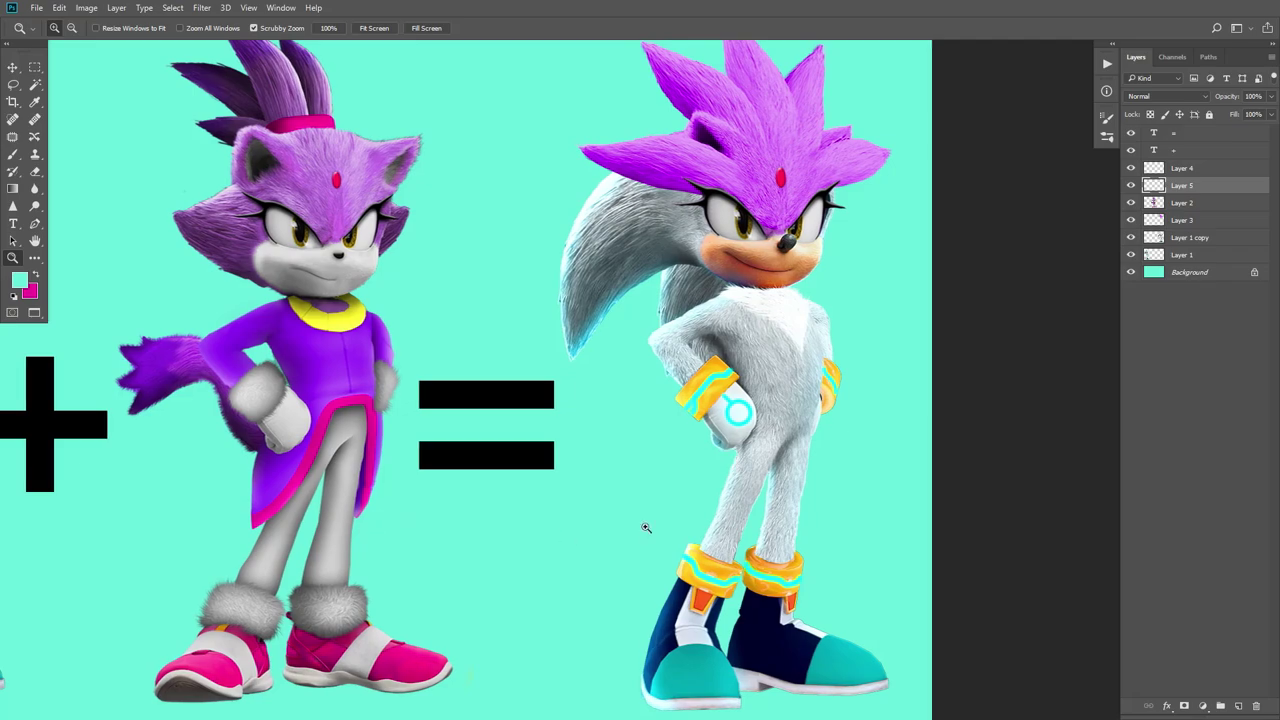
key("p")
left_click(659, 468)
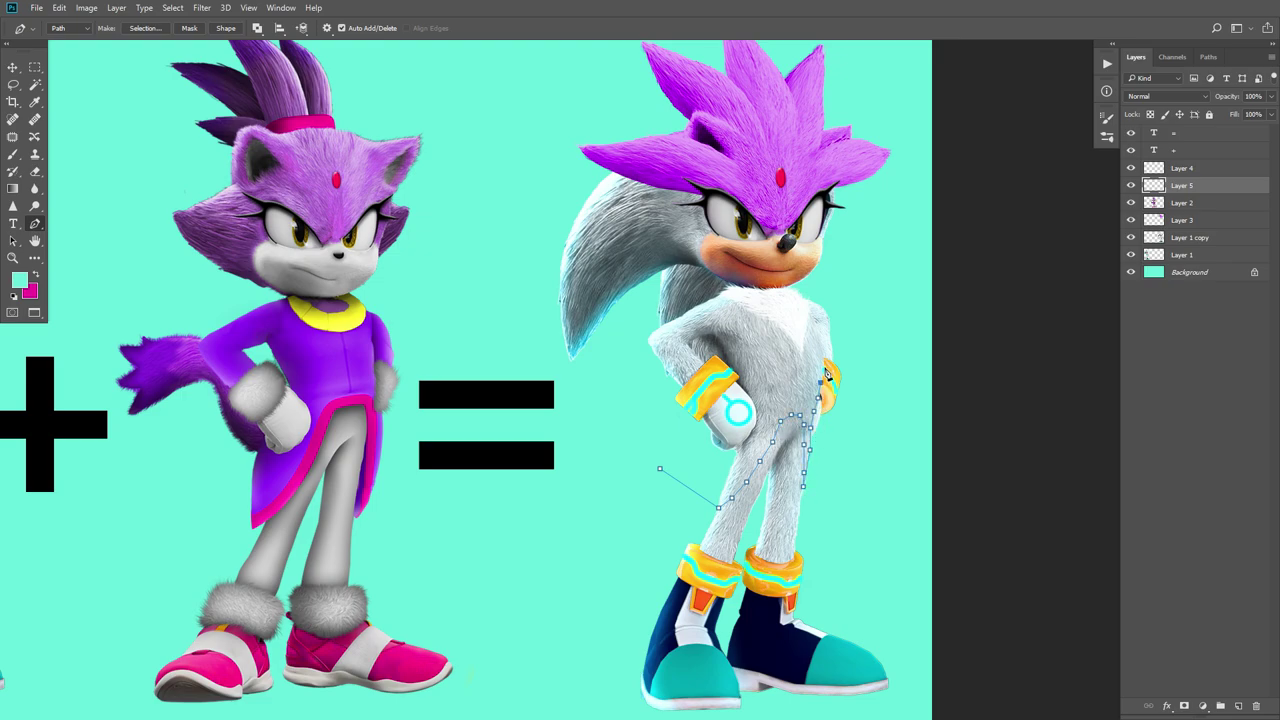
key("z")
left_click_drag(850, 367, 910, 367)
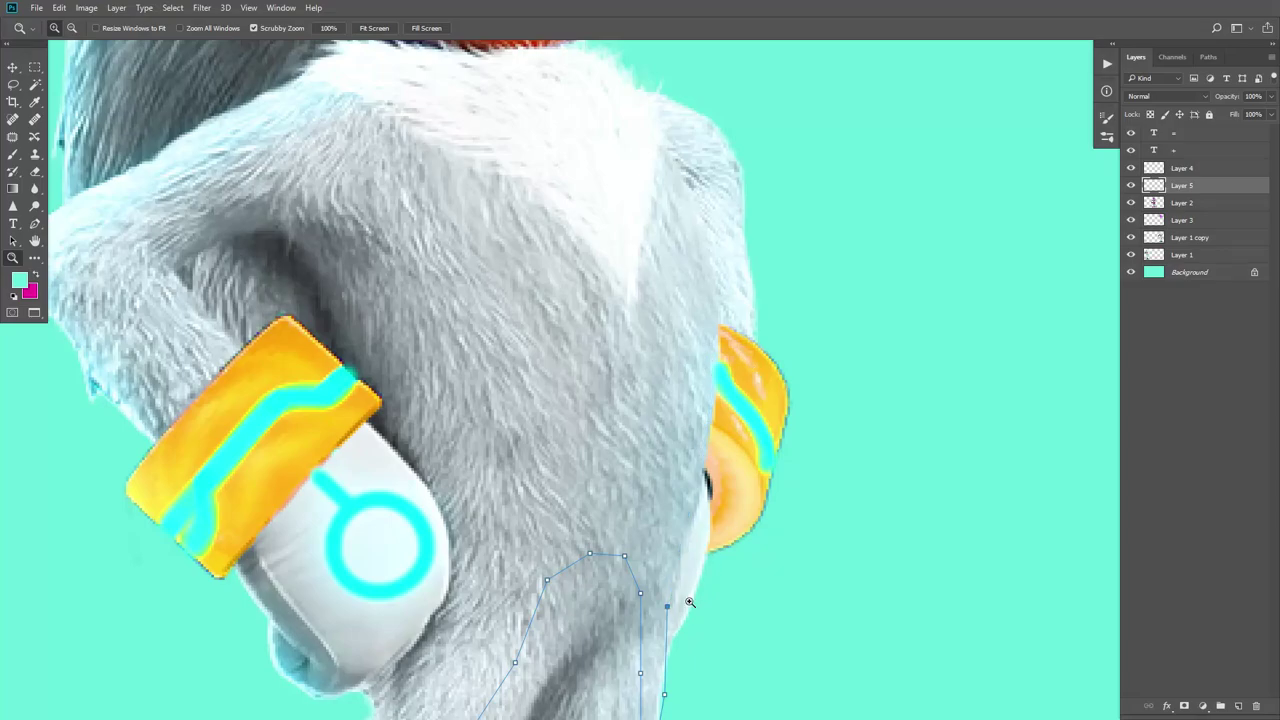
key("p")
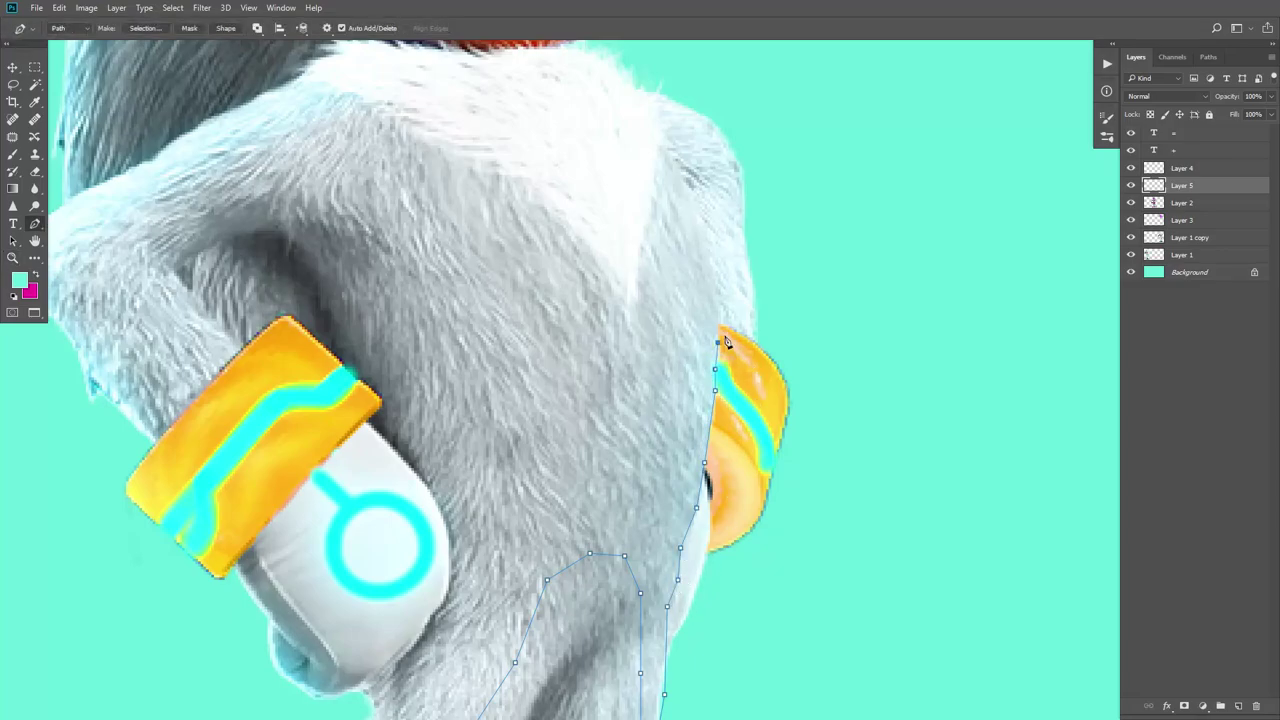
Step: Continue the coat path around the shoulders, white chest fur, arm and glove, close it and convert it to a selection
left_click(789, 245)
left_click(736, 65)
left_click_drag(736, 65, 819, 227)
left_click(734, 227)
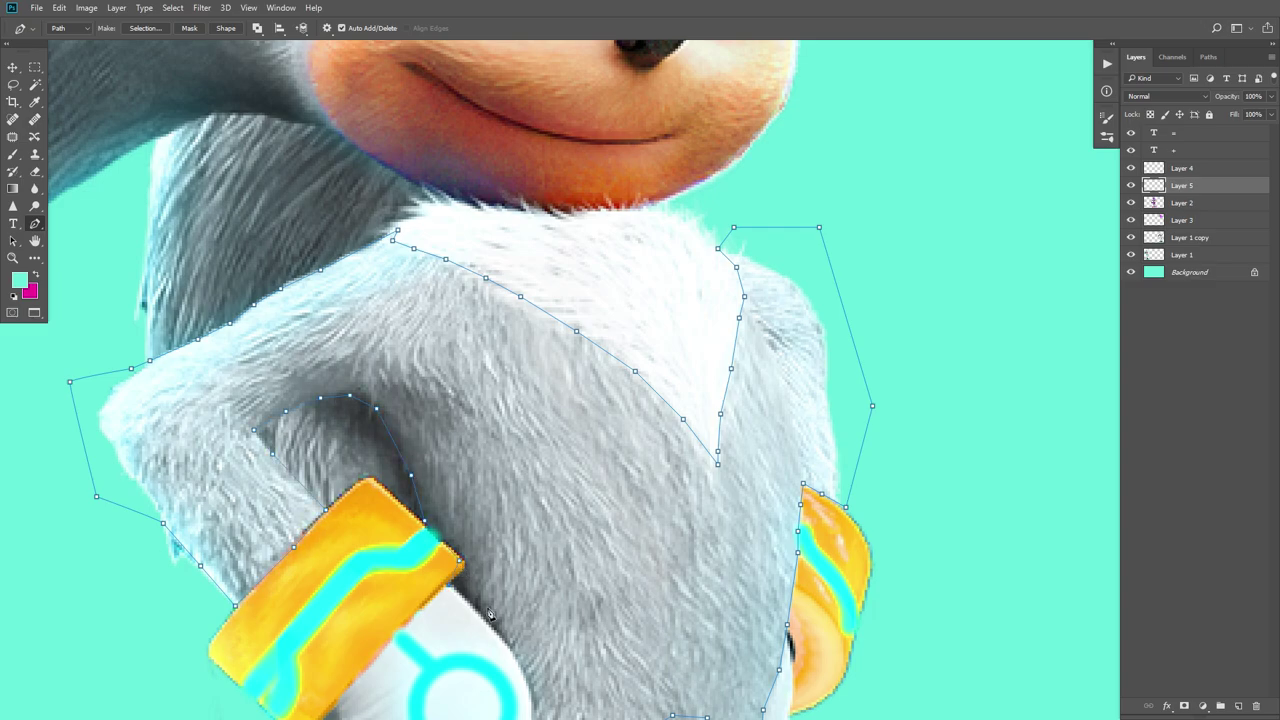
scroll(490, 613, "down", 5)
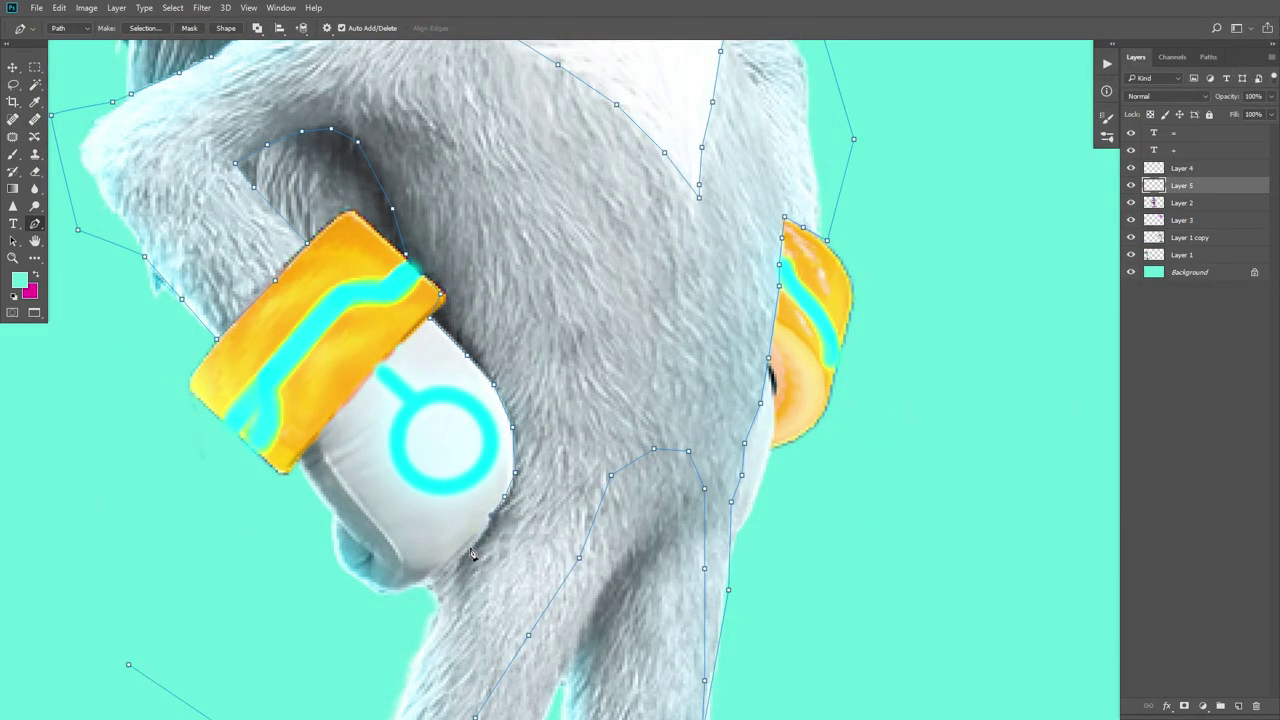
scroll(248, 578, "up", 5)
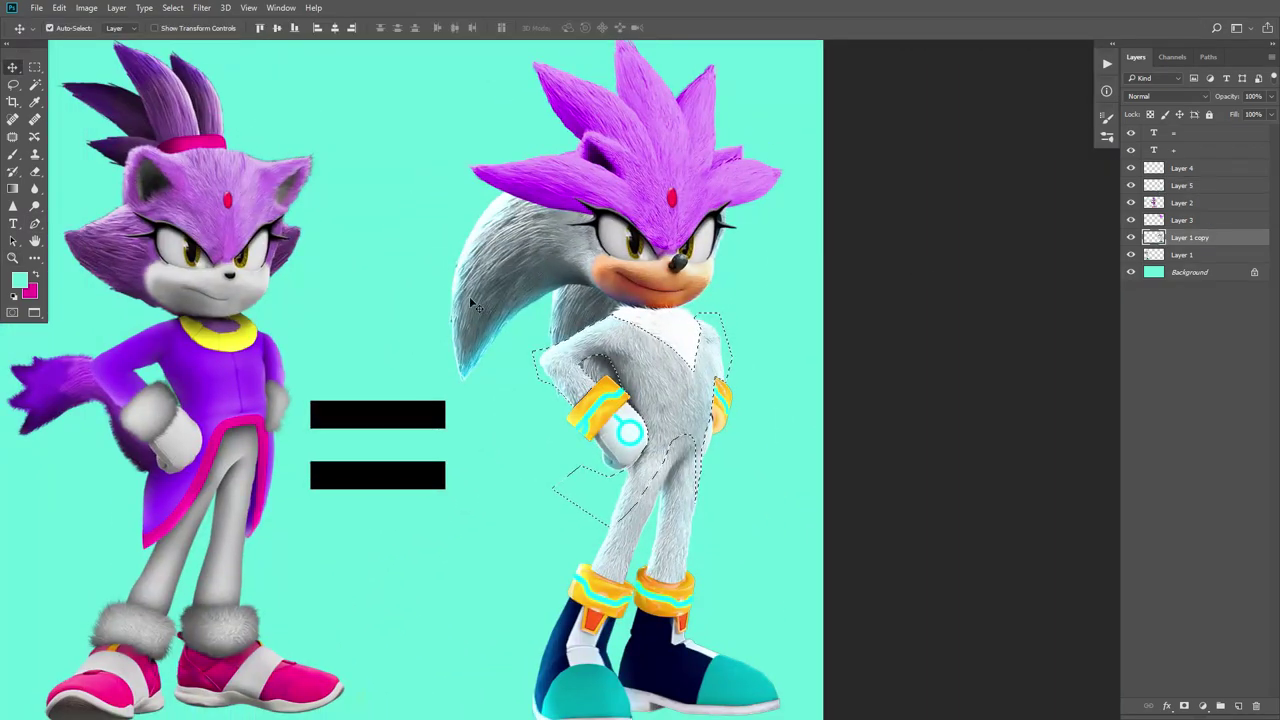
Step: Copy the selected body area to a new layer and colorize it with Hue/Saturation at hue 287, saturation 83 and lightness -37
key("ctrl+u")
left_click(1191, 389)
left_click_drag(1063, 383, 1030, 383)
left_click_drag(1061, 320, 1110, 322)
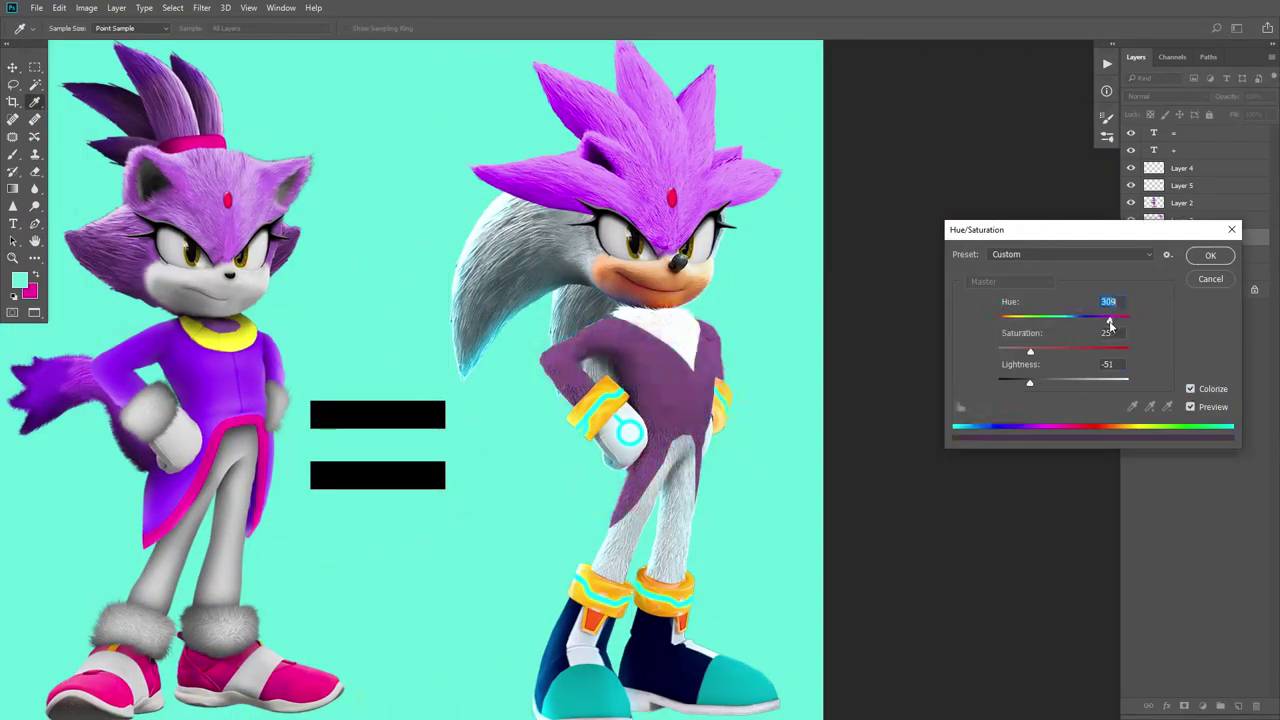
left_click_drag(1031, 350, 1099, 323)
left_click_drag(1030, 383, 1040, 384)
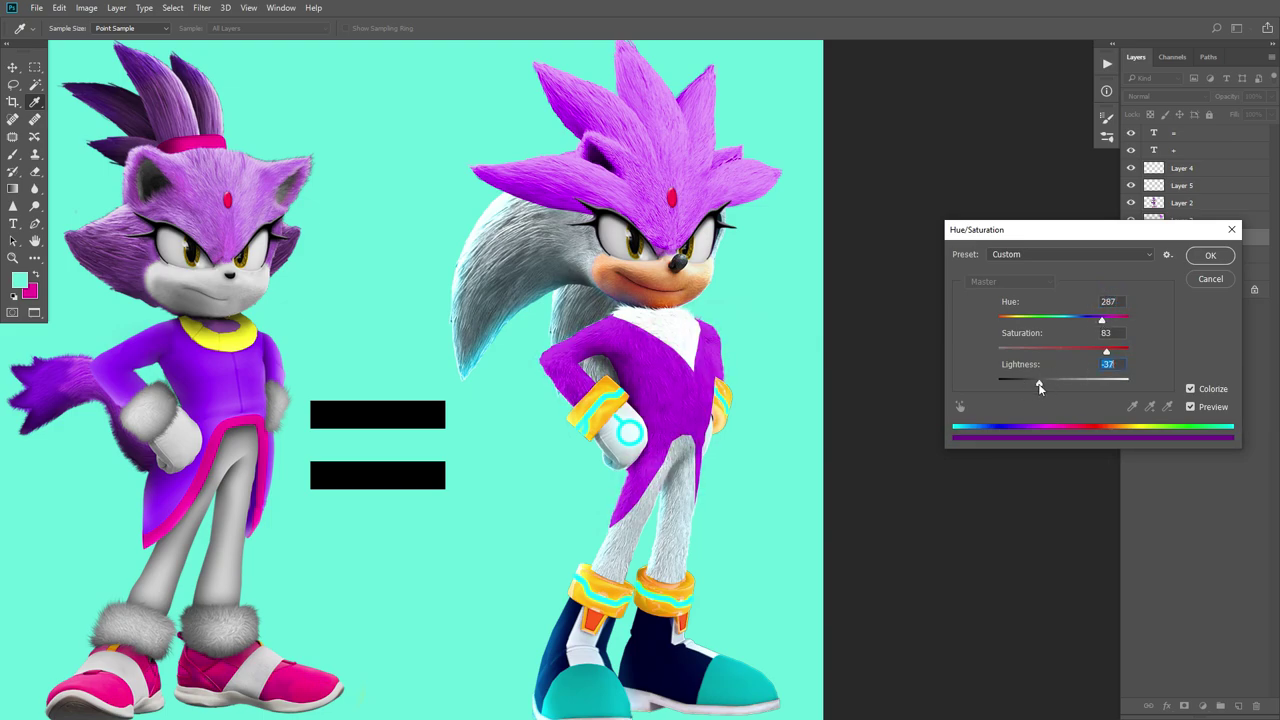
left_click(1210, 256)
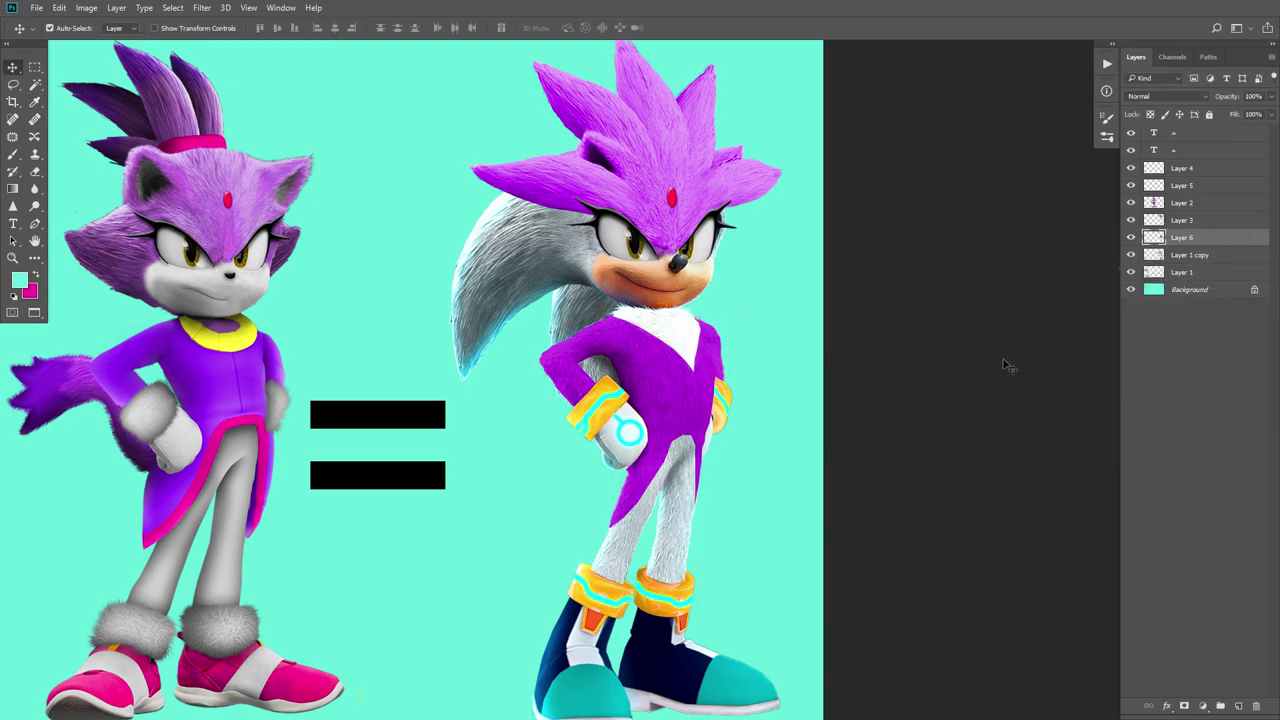
Step: Try to outline a trim strip along the purple coat's lower hem with a closed Pen path
left_click(677, 434, "ctrl")
left_click(671, 455, "ctrl")
left_click_drag(663, 480, 708, 310)
key("p")
left_click(581, 393)
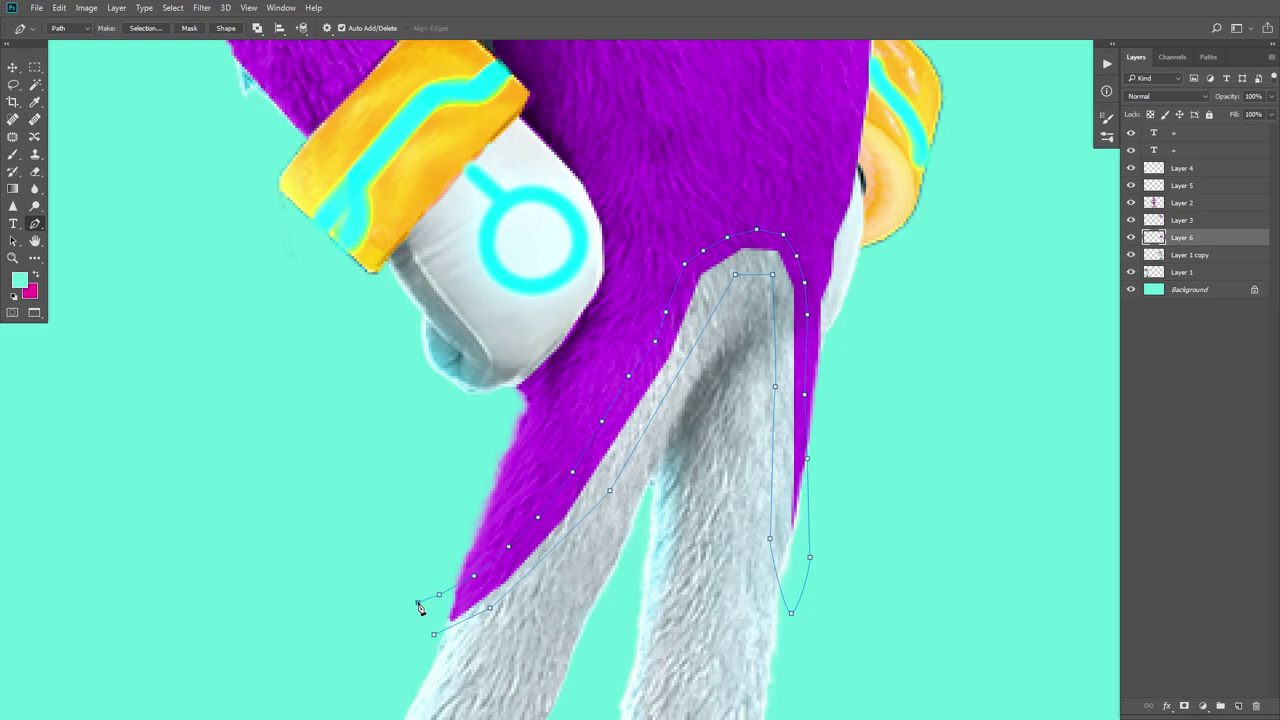
left_click(434, 634)
key("z")
left_click_drag(863, 434, 715, 400)
key("v")
Step: Outline the trim along the purple coat's lower hem with a closed Pen path, convert it to a selection and copy it to a new layer
key("z")
left_click_drag(716, 350, 800, 360)
key("p")
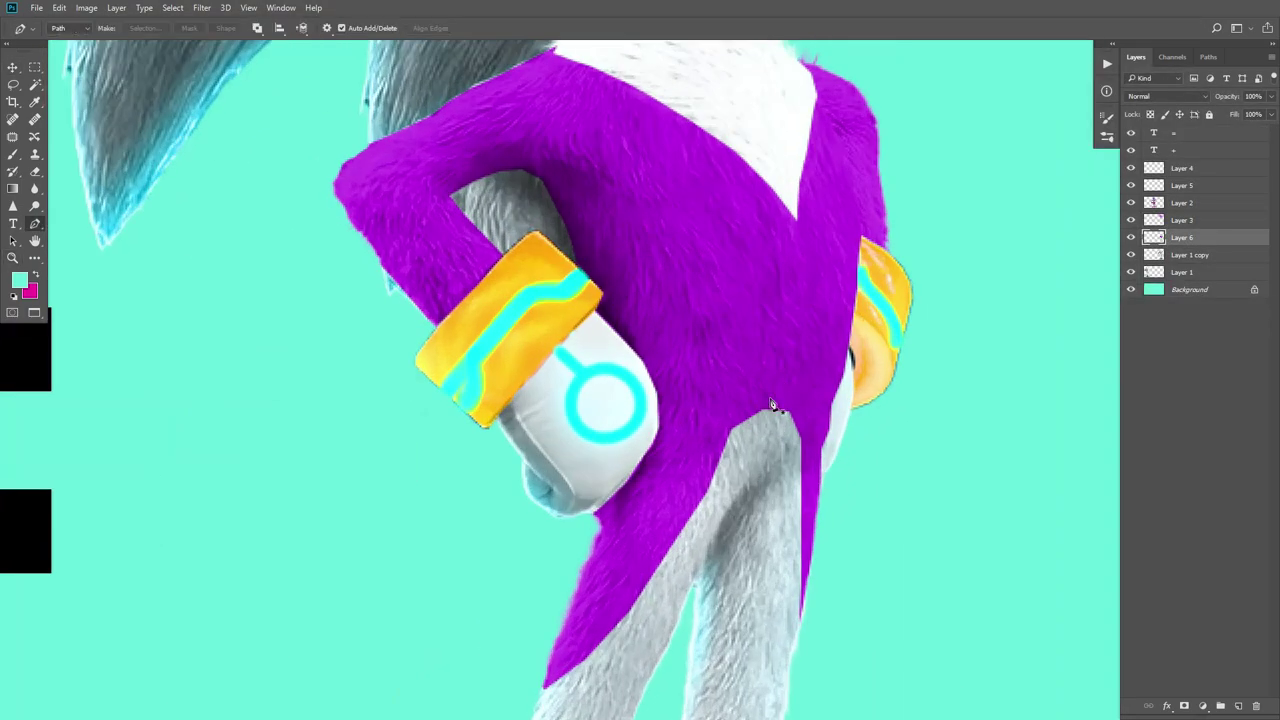
scroll(772, 404, "down", 2)
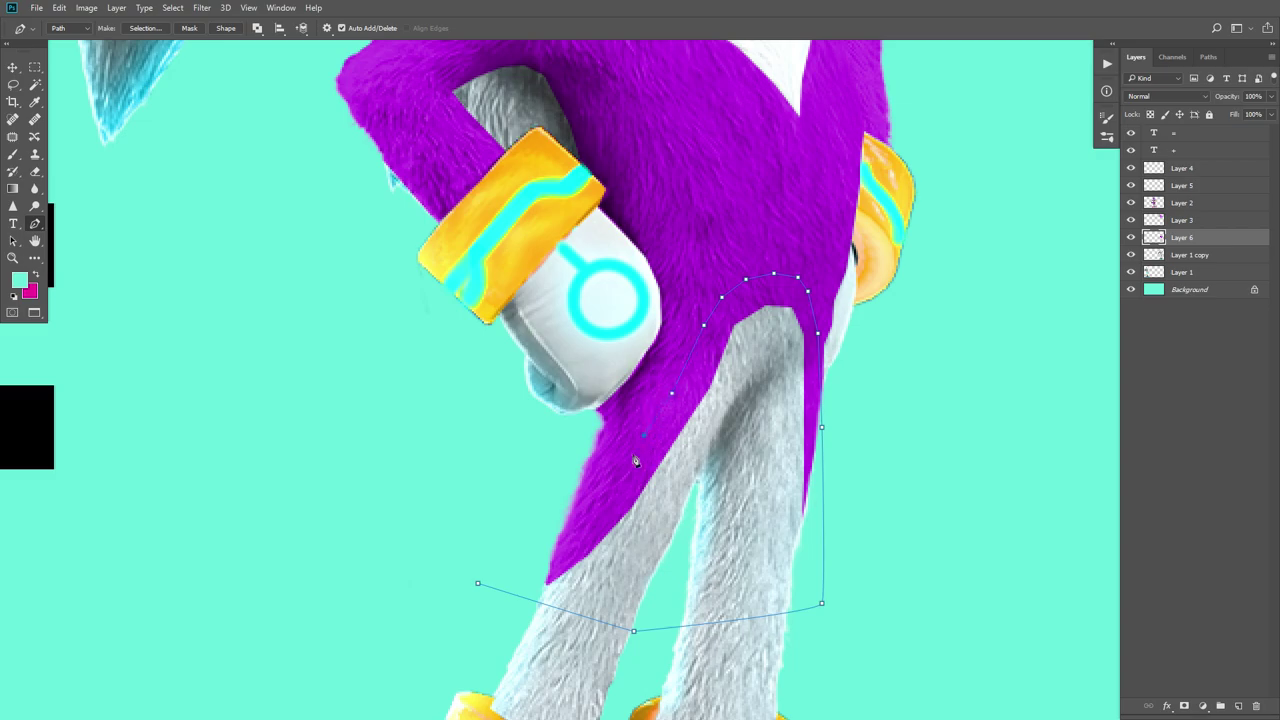
left_click(551, 535)
left_click(520, 541)
key("ctrl+Return")
key("v")
key("ctrl+j")
scroll(857, 289, "left", 2)
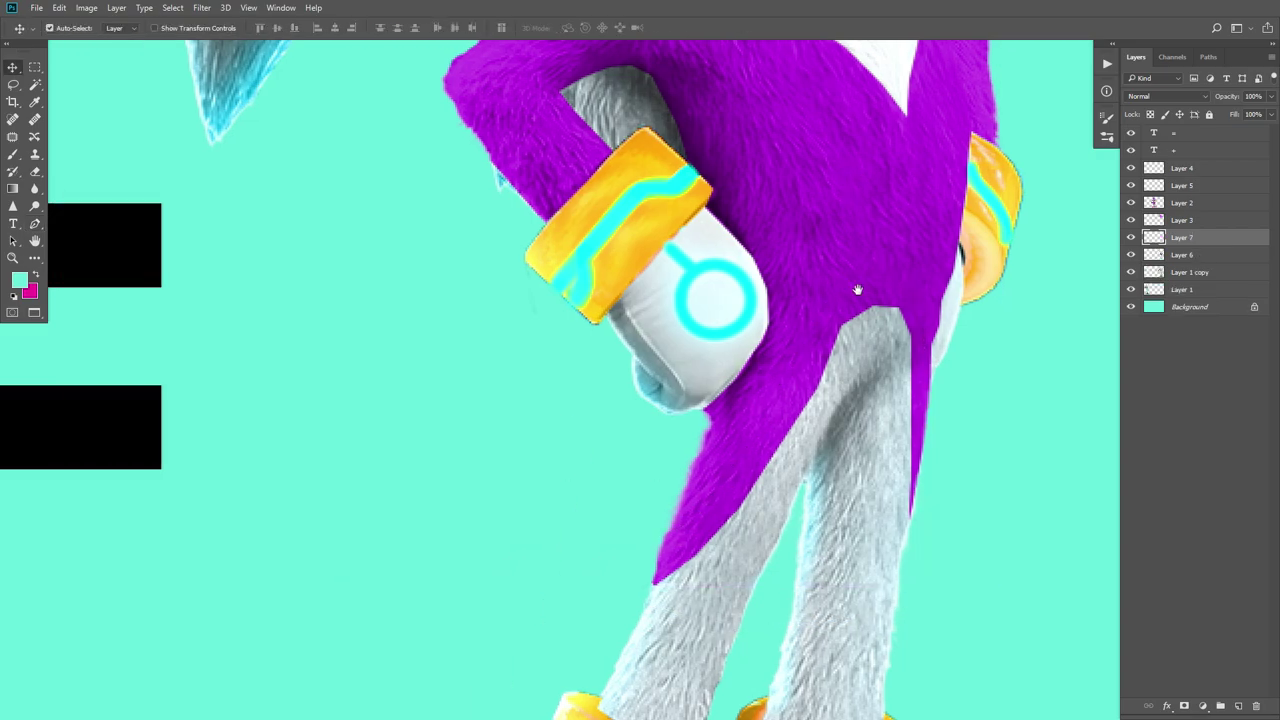
Step: Recolour the hem trim magenta with Hue/Saturation at hue +21 and saturation +89, adjusting the lightness slightly
scroll(782, 303, "down", 3)
key("ctrl+u")
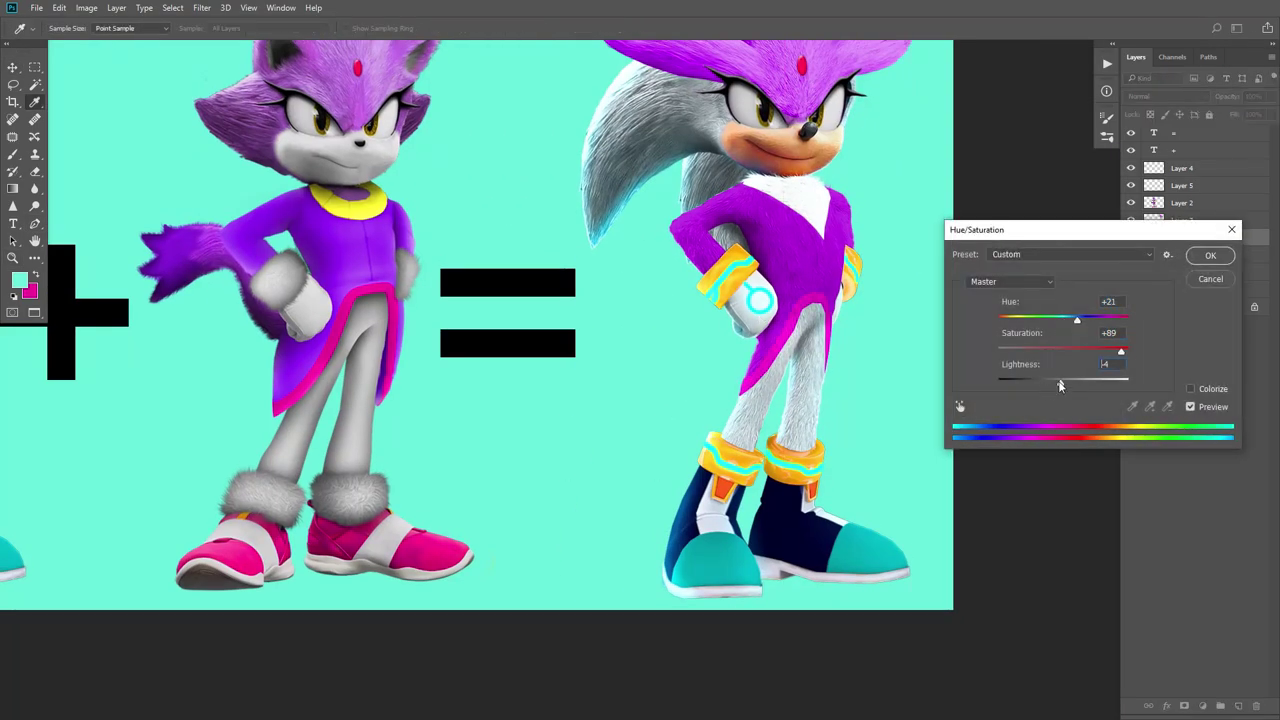
left_click_drag(1060, 386, 1064, 388)
key("Return")
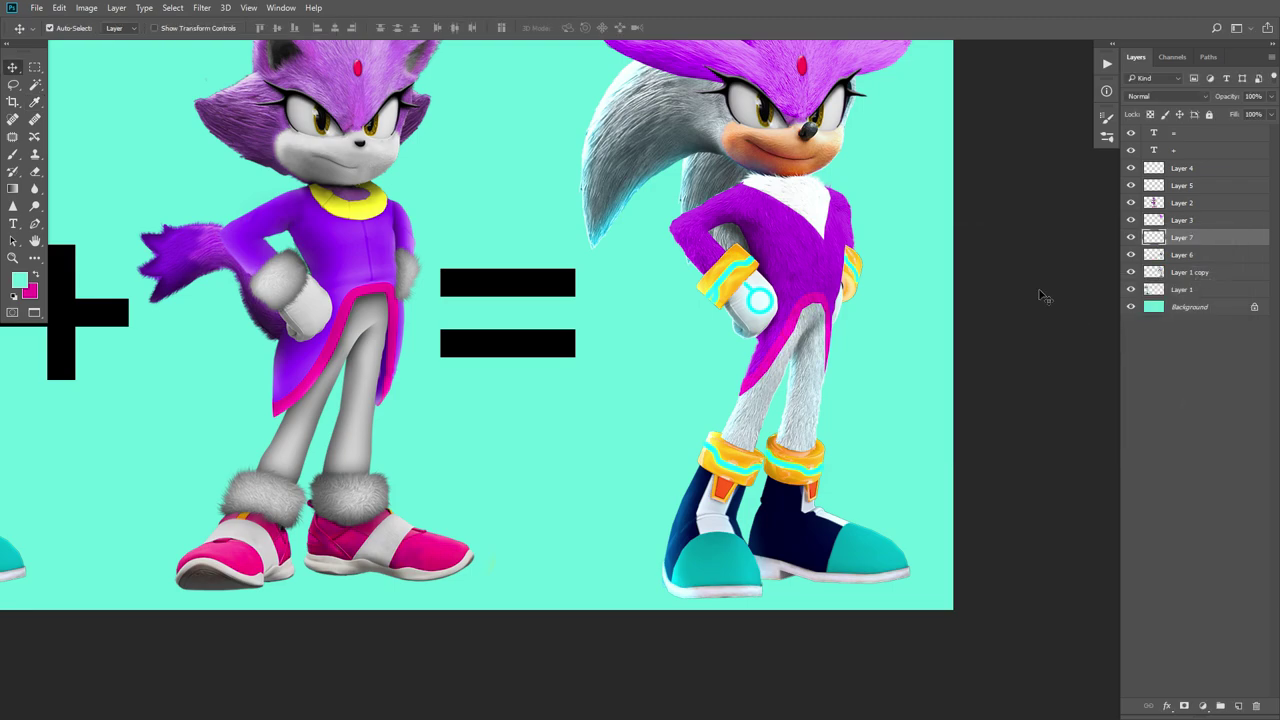
Step: Outline the cat's yellow collar with a Pen path, copy it to a new layer and move the copy away from the cat
key("z")
left_click_drag(340, 208, 427, 320)
key("p")
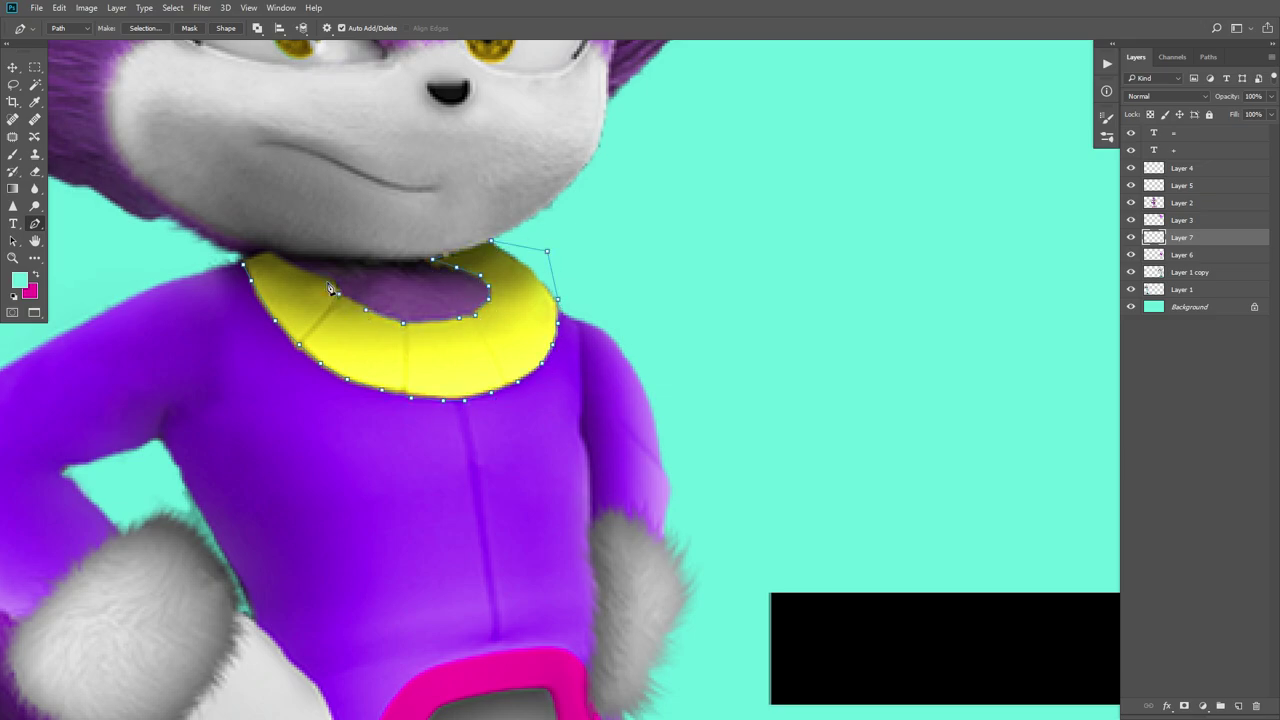
key("ctrl+Return")
key("v")
left_click(363, 429)
key("ctrl+j")
left_click_drag(400, 368, 910, 378)
Step: Place the yellow collar on the hedgehog copy's neck, enlarging and rotating it slightly to follow the shoulders
key("z")
key("v")
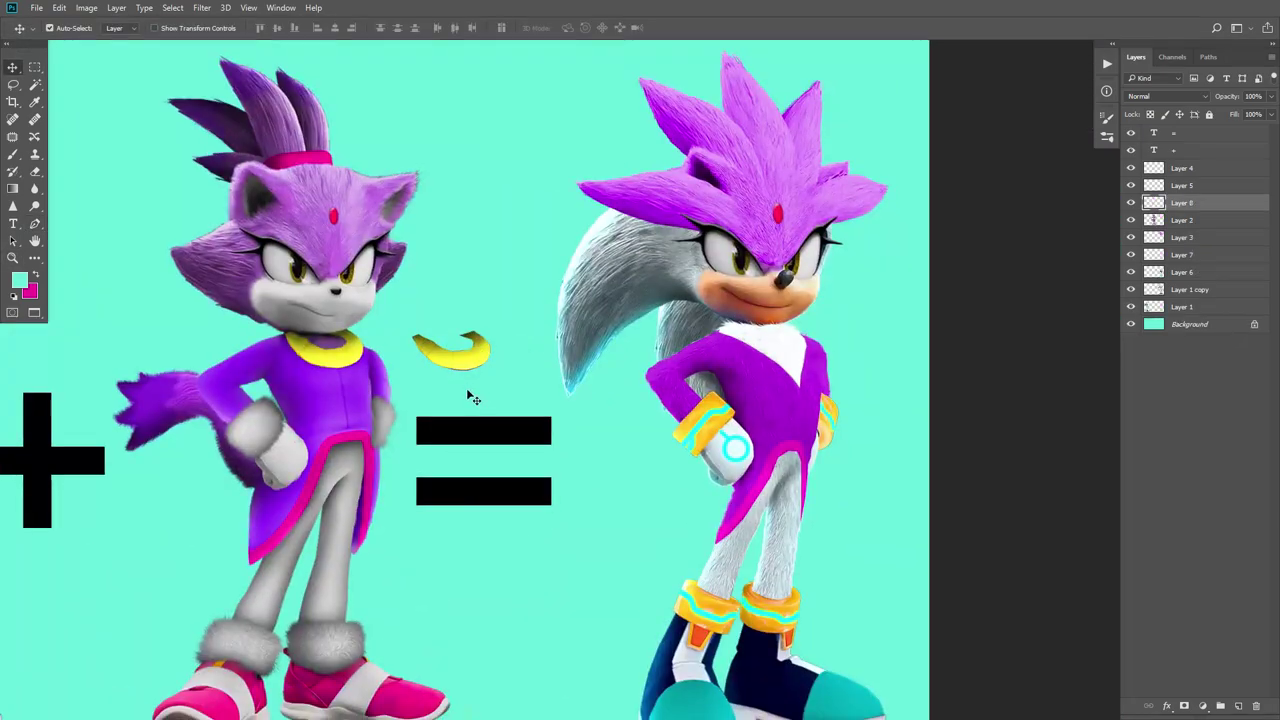
left_click_drag(453, 367, 805, 322)
key("ctrl+t")
left_click_drag(718, 316, 713, 318)
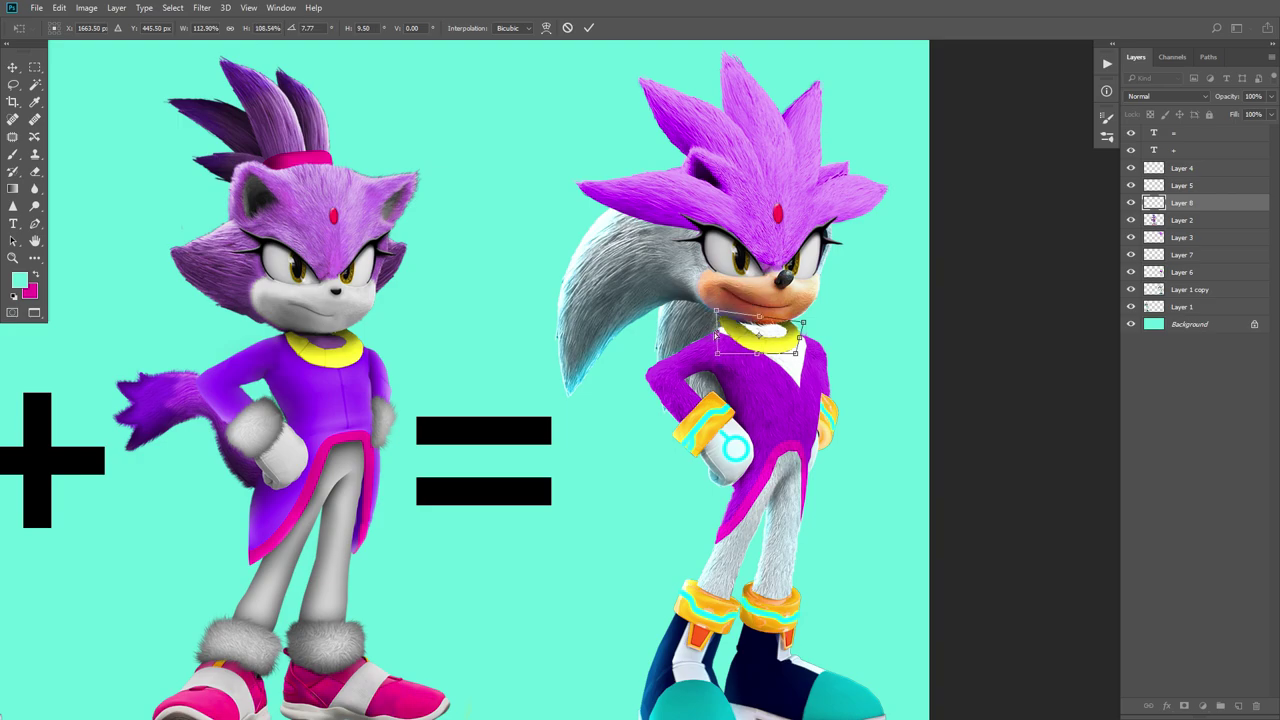
key("Return")
Step: Distort the yellow collar so it wraps around the neck, stretching its upper corner outward beneath the chin
key("z")
left_click(789, 352)
left_click(789, 352)
left_click(789, 352)
key("ctrl+t")
left_click_drag(673, 207, 498, 213)
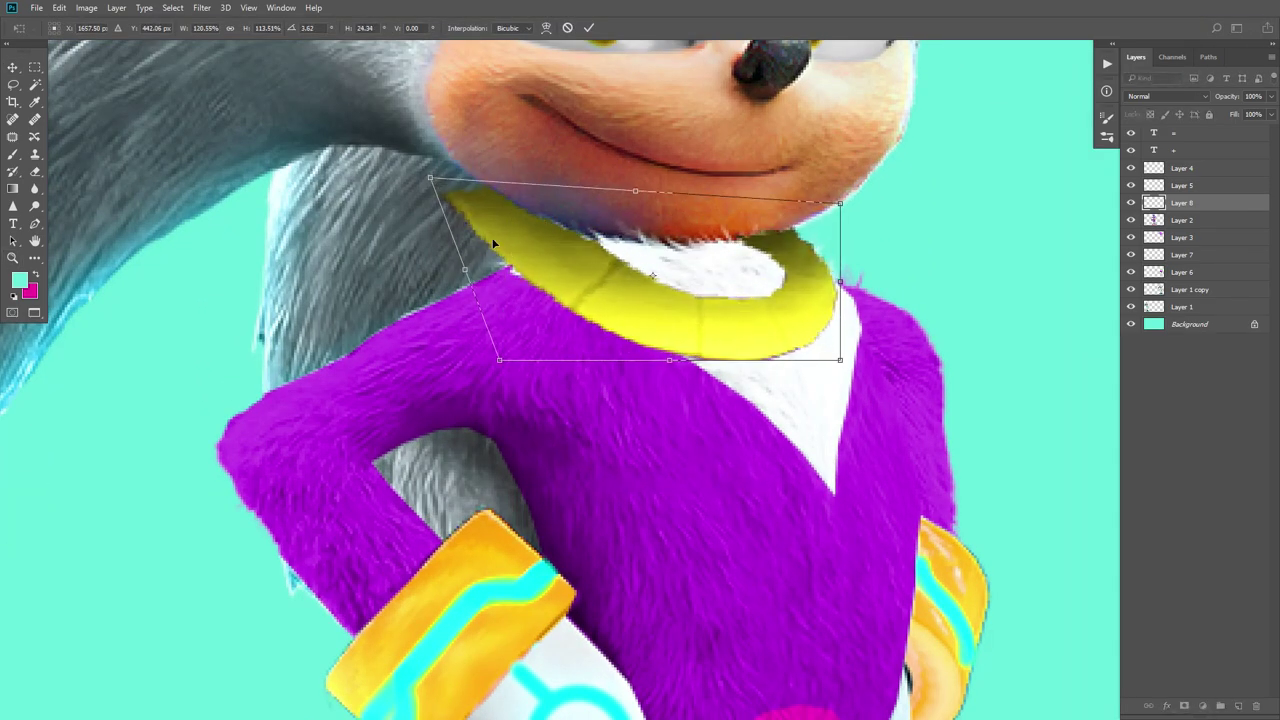
key("Return")
Step: Raise the yellow collar's saturation slightly with Hue/Saturation
key("p")
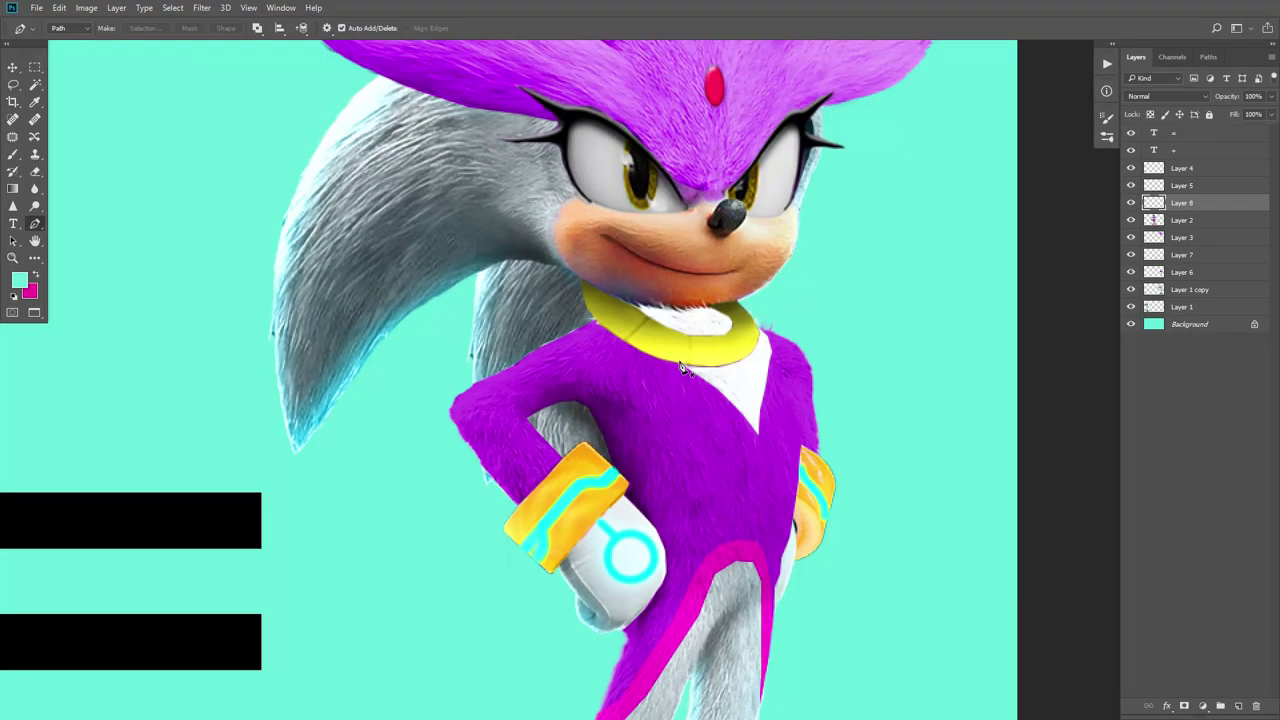
key("ctrl+u")
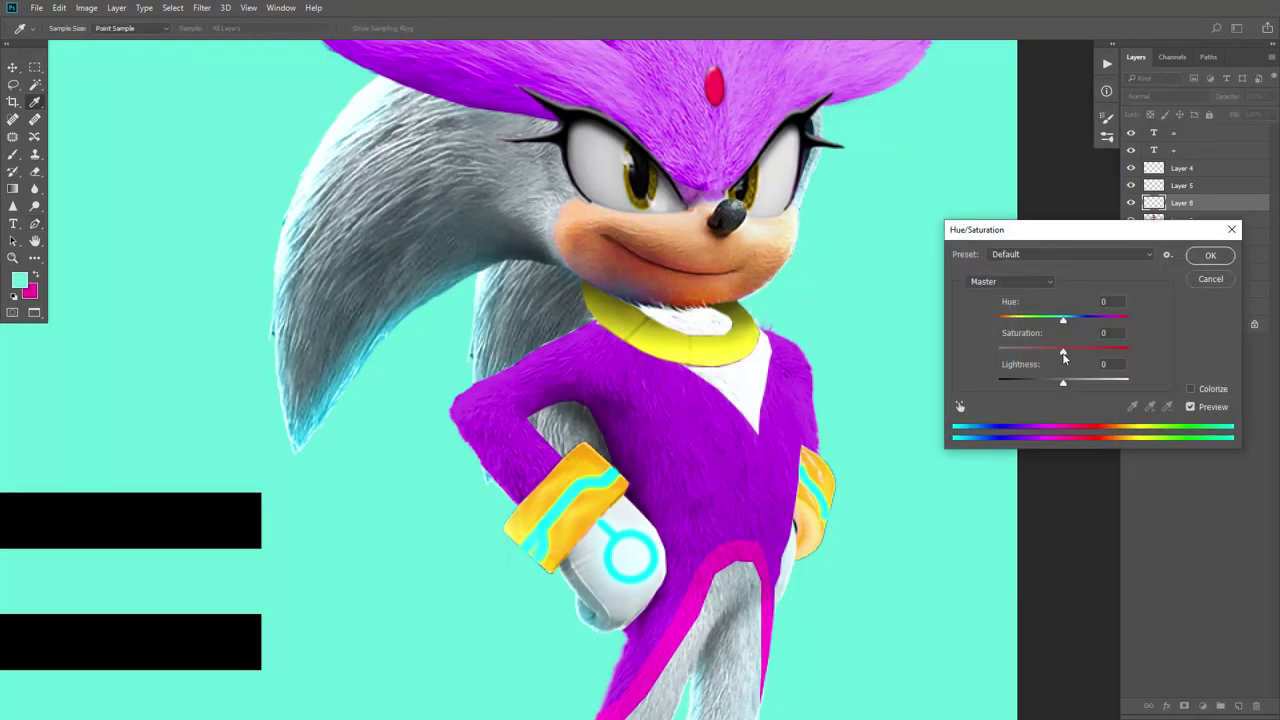
left_click_drag(1063, 354, 1070, 356)
key("Return")
Step: Outline both irises of the hedgehog copy with Pen paths and copy them from the eyes layer to a new layer
key("z")
left_click_drag(652, 220, 554, 307)
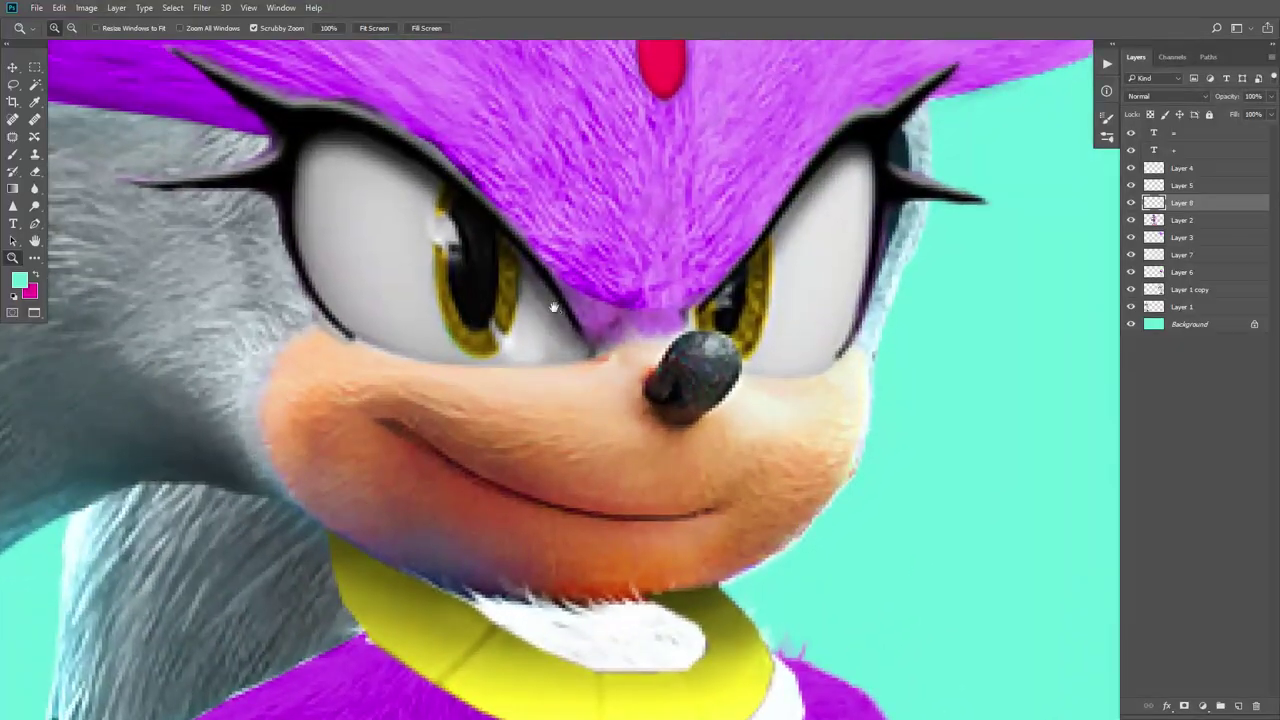
key("p")
key("alt+bracketright")
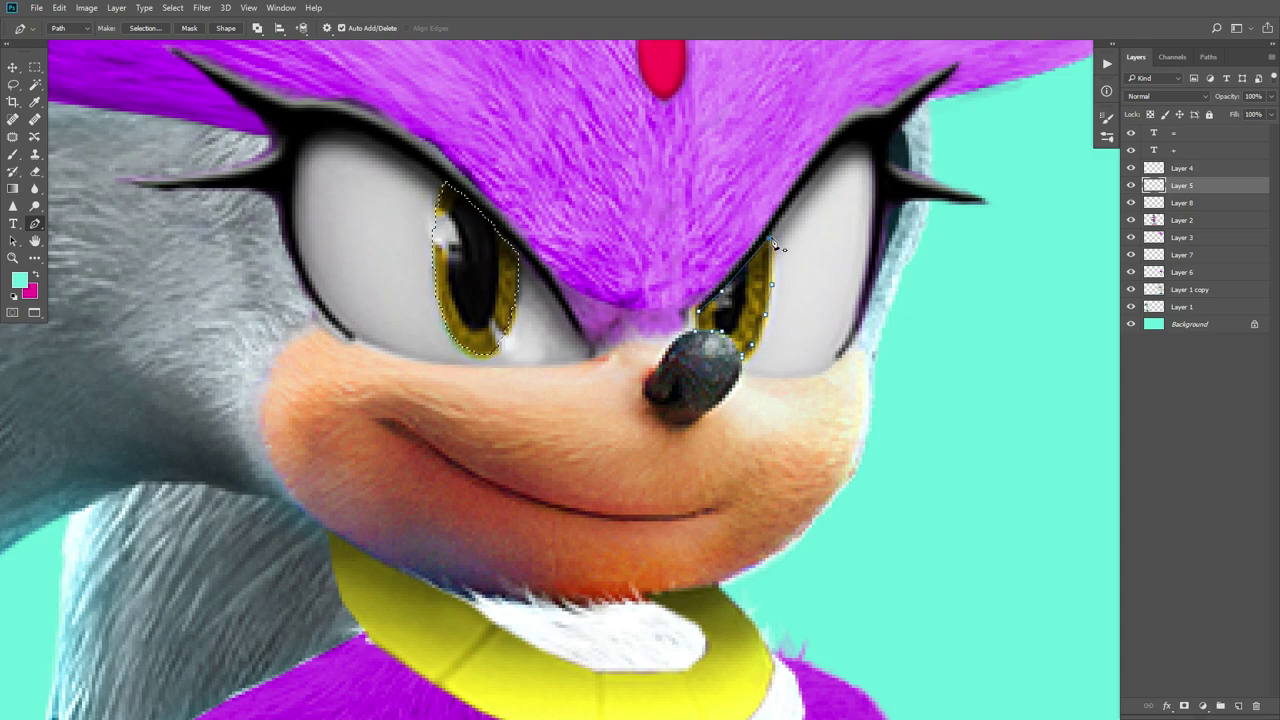
key("ctrl+Return")
key("ctrl+j")
Step: Set the copied irises' saturation to +72 and raise their lightness slightly with Hue/Saturation
key("ctrl+u")
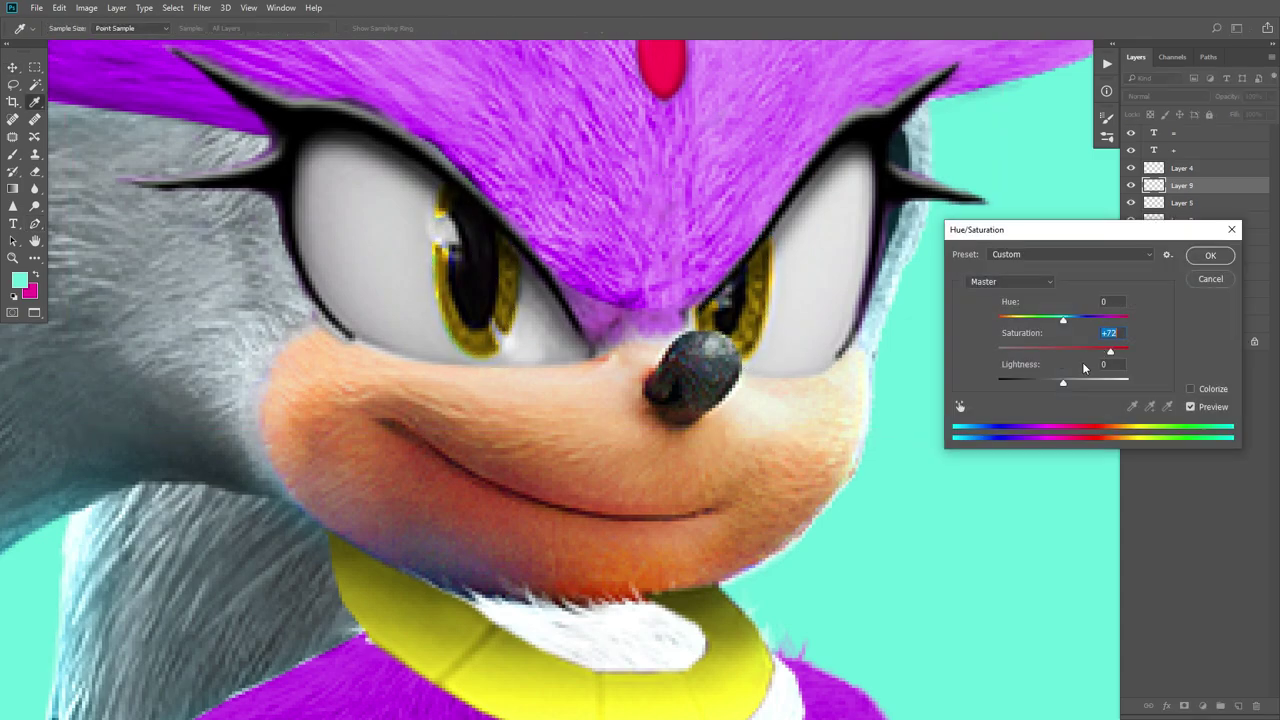
left_click_drag(1063, 382, 1071, 382)
key("Return")
Step: Refine the copied irises' colour and contrast with Color Balance and Levels
key("ctrl+l")
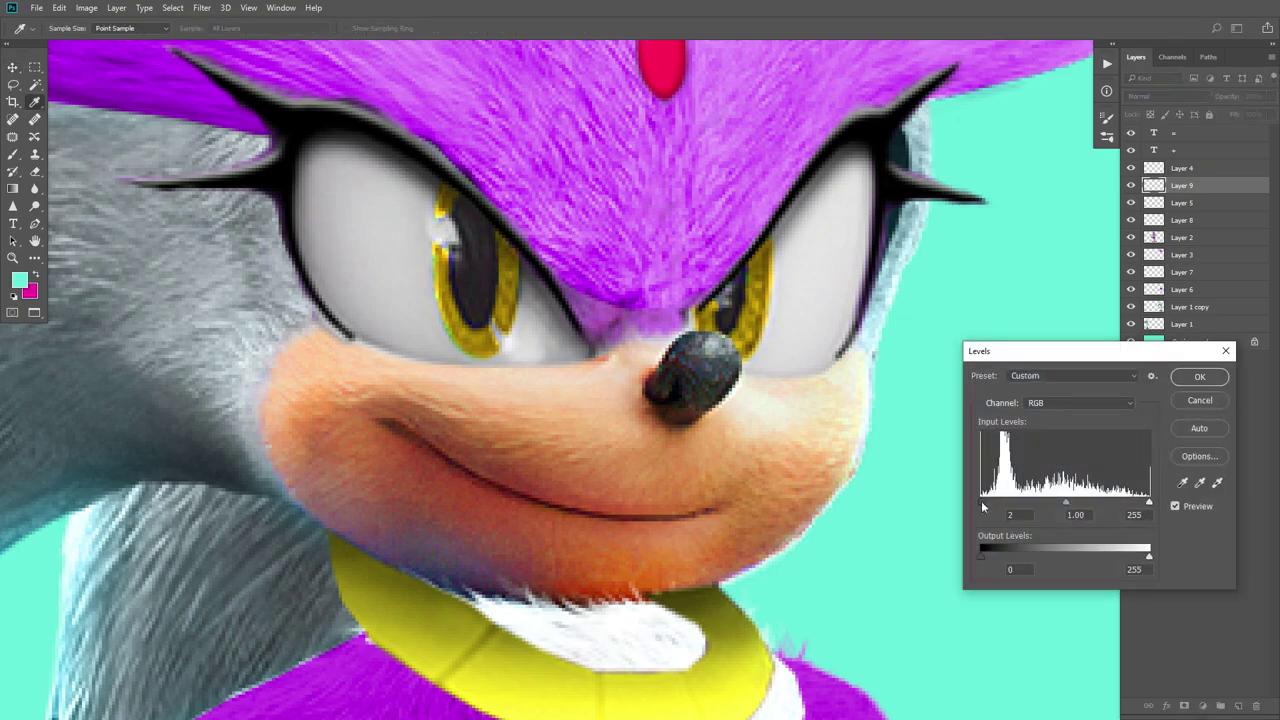
left_click(1200, 401)
key("ctrl+b")
left_click_drag(484, 441, 1161, 405)
left_click_drag(1047, 492, 998, 506)
key("Return")
left_click(607, 367, "alt")
key("ctrl+l")
key("Return")
Step: Lasso around both of the cat's pink shoes, including the fur cuffs and lower legs
left_click(386, 29)
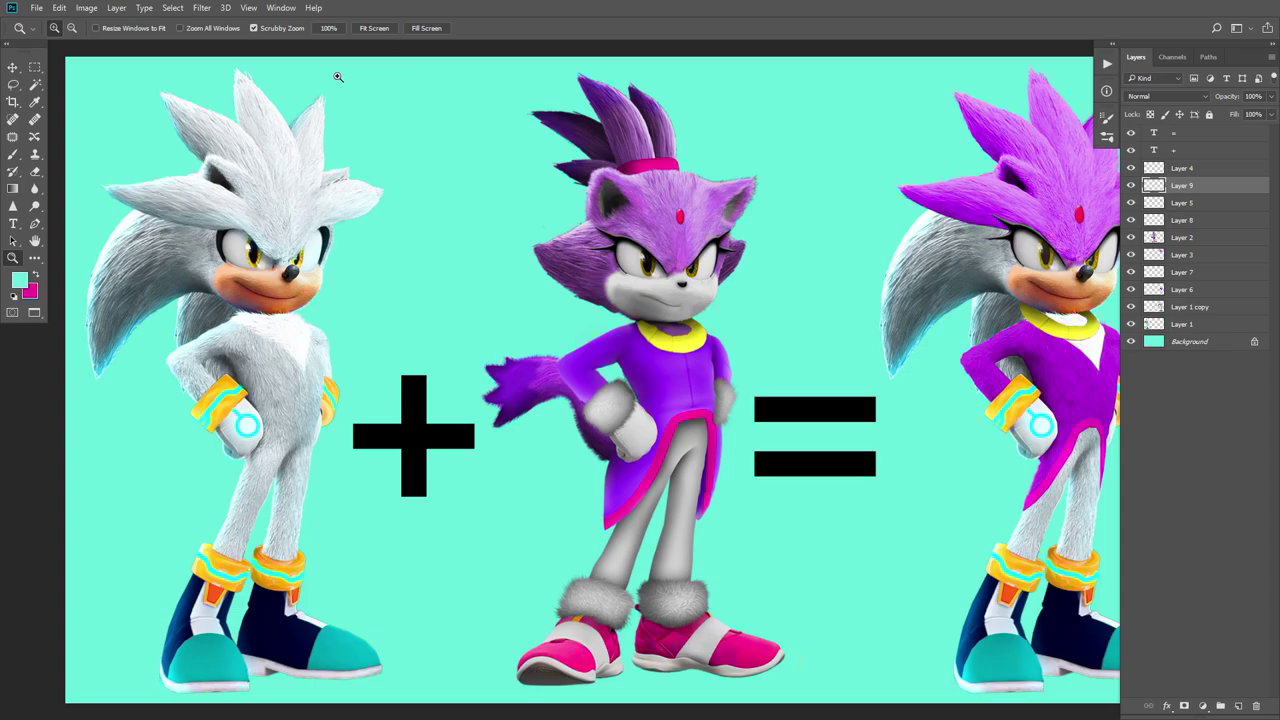
left_click_drag(835, 360, 592, 268)
left_click_drag(778, 418, 716, 455)
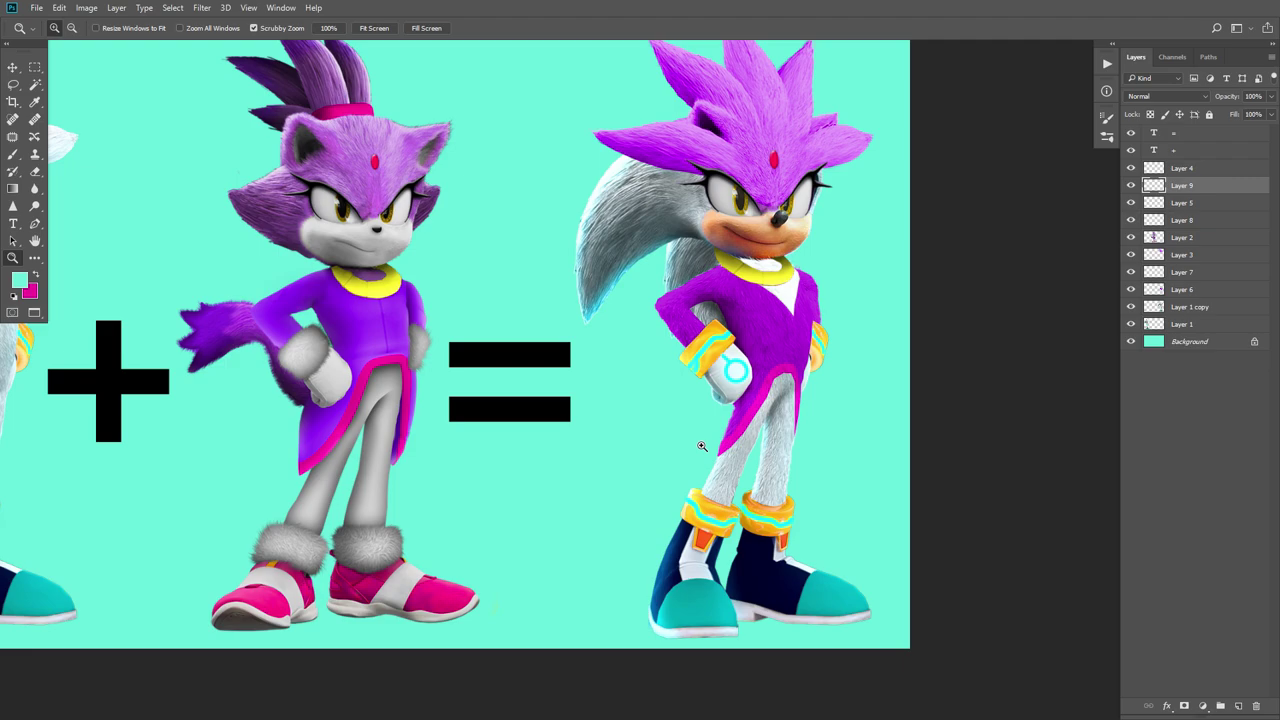
left_click_drag(405, 545, 530, 540)
left_click_drag(353, 554, 418, 399)
key("v")
left_click(345, 558)
key("l")
mouse_move(410, 588)
left_mouse_down()
mouse_move(573, 427)
mouse_move(216, 281)
left_mouse_up()
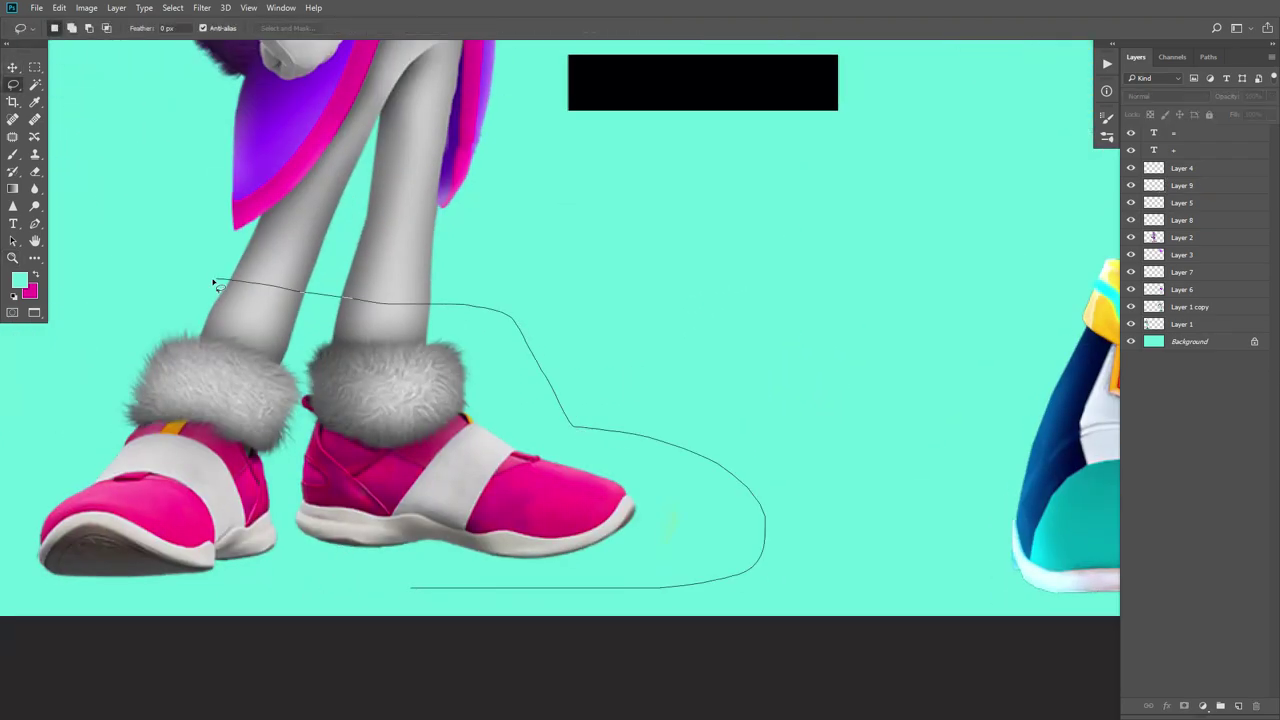
Step: Copy the cat's shoes to a new layer and move them beside the hedgehog copy's boots
key("v")
left_click(506, 512)
left_click(639, 266)
left_click(392, 258)
key("ctrl+j")
left_click_drag(464, 476, 916, 294)
mouse_move(916, 294)
left_mouse_down()
mouse_move(209, 377)
mouse_move(692, 595)
mouse_move(295, 419)
left_mouse_up()
left_click_drag(295, 419, 573, 453)
left_click_drag(568, 388, 558, 396)
Step: Lasso the copied front-facing shoe and put it on its own new layer
key("l")
left_click_drag(366, 527, 379, 381)
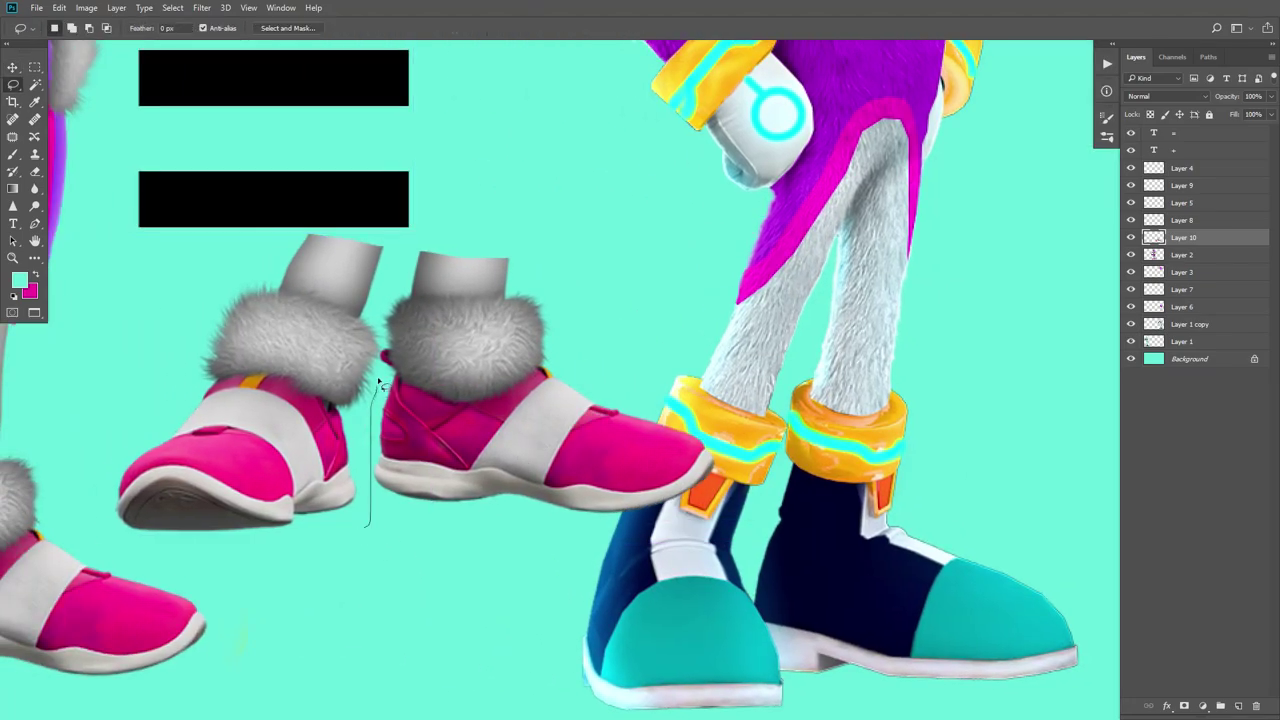
left_click_drag(313, 563, 366, 528)
key("v")
key("ctrl+shift+j")
Step: Move the separated front-facing shoe next to the hedgehog copy's boots and the layer with both shoes out of the way
left_click_drag(300, 345, 455, 648)
left_click_drag(530, 440, 188, 262)
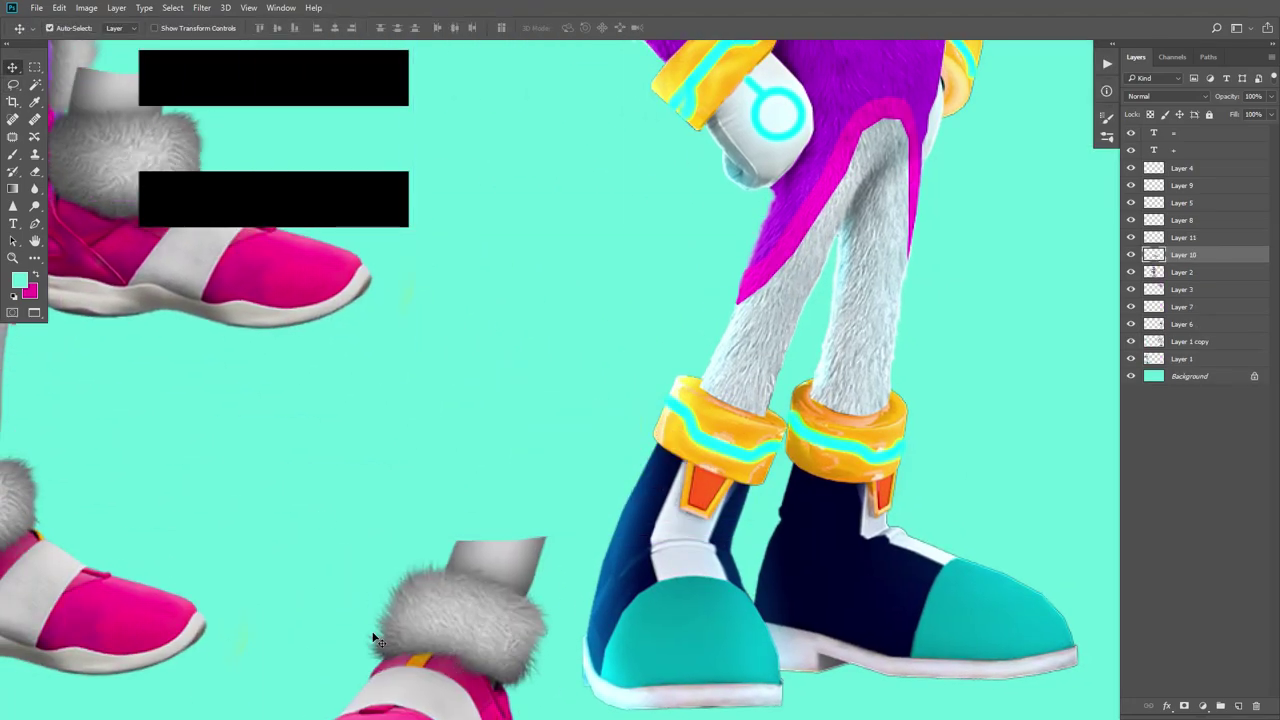
left_click_drag(465, 640, 505, 472)
left_click_drag(586, 500, 563, 397)
mouse_move(640, 442)
left_mouse_down()
mouse_move(683, 440)
mouse_move(671, 446)
left_mouse_up()
key("v")
mouse_move(304, 351)
left_mouse_down()
mouse_move(634, 377)
mouse_move(253, 385)
left_mouse_up()
key("l")
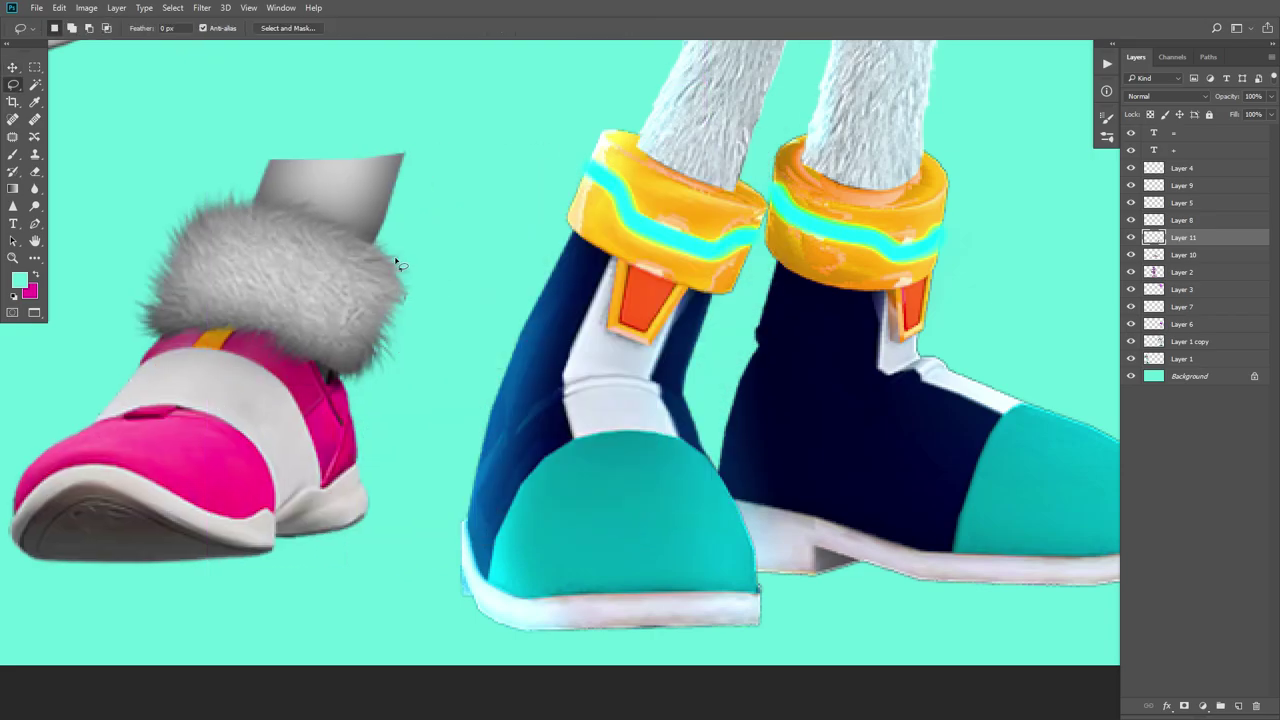
Step: Erase the leg stub above the front-facing shoe's fur cuff, following the fur edge with a small eraser
key("e")
mouse_move(262, 170)
left_mouse_down()
mouse_move(426, 163)
mouse_move(396, 189)
left_mouse_up()
left_click(68, 28)
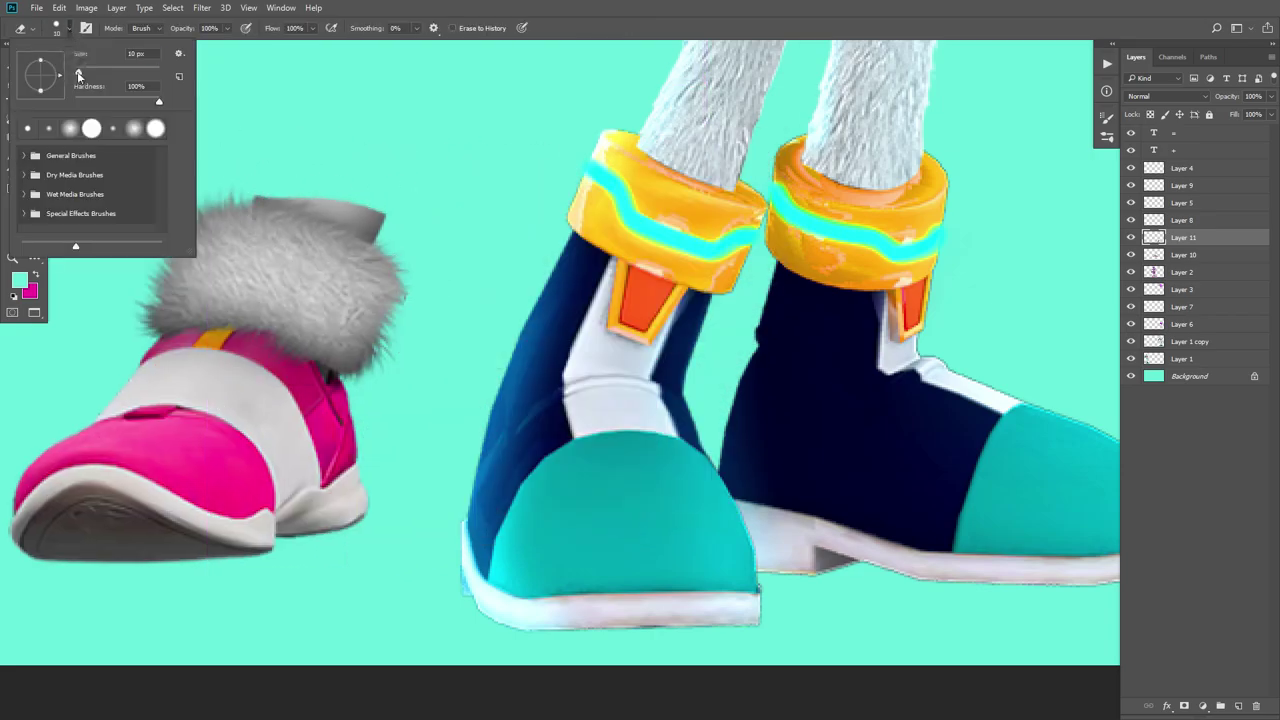
mouse_move(300, 214)
left_mouse_down()
mouse_move(394, 234)
mouse_move(305, 204)
left_mouse_up()
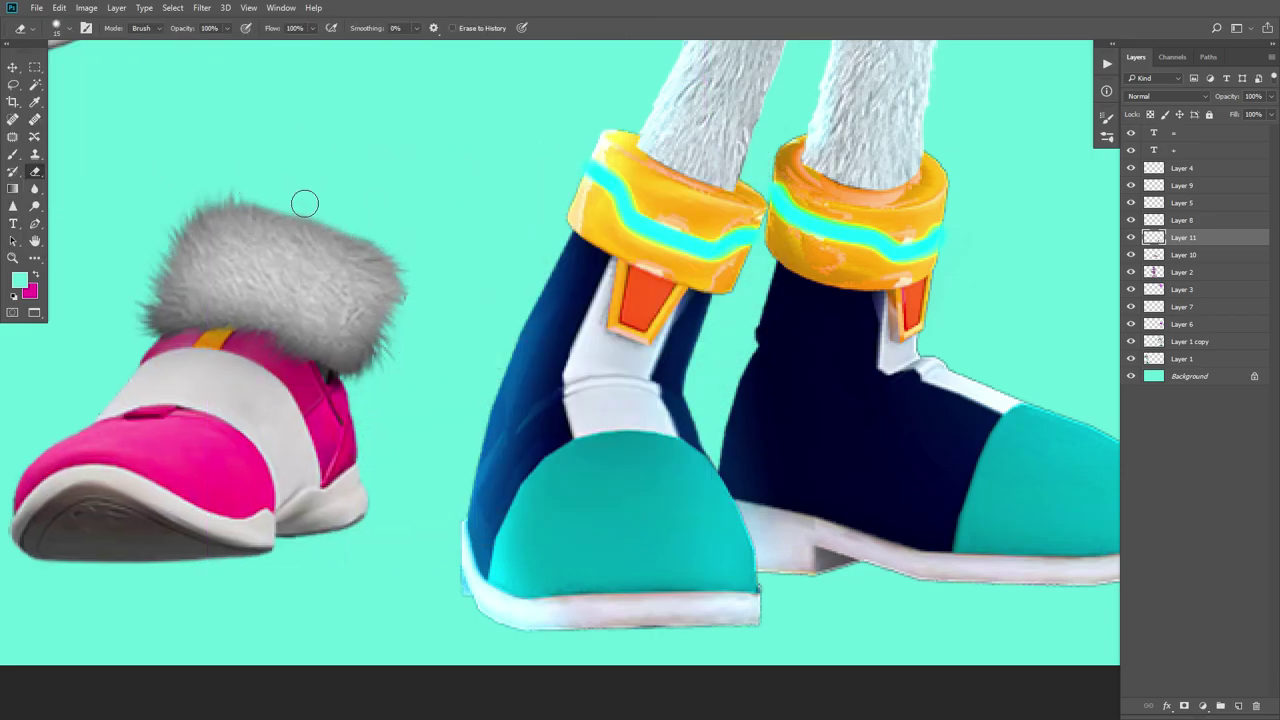
Step: Move the front-facing shoe over the hedgehog copy's front boot and fit it with Free Transform
key("v")
left_click_drag(265, 393, 601, 429)
key("z")
left_click_drag(723, 418, 615, 418)
key("ctrl+t")
left_click_drag(594, 351, 589, 347)
key("Return")
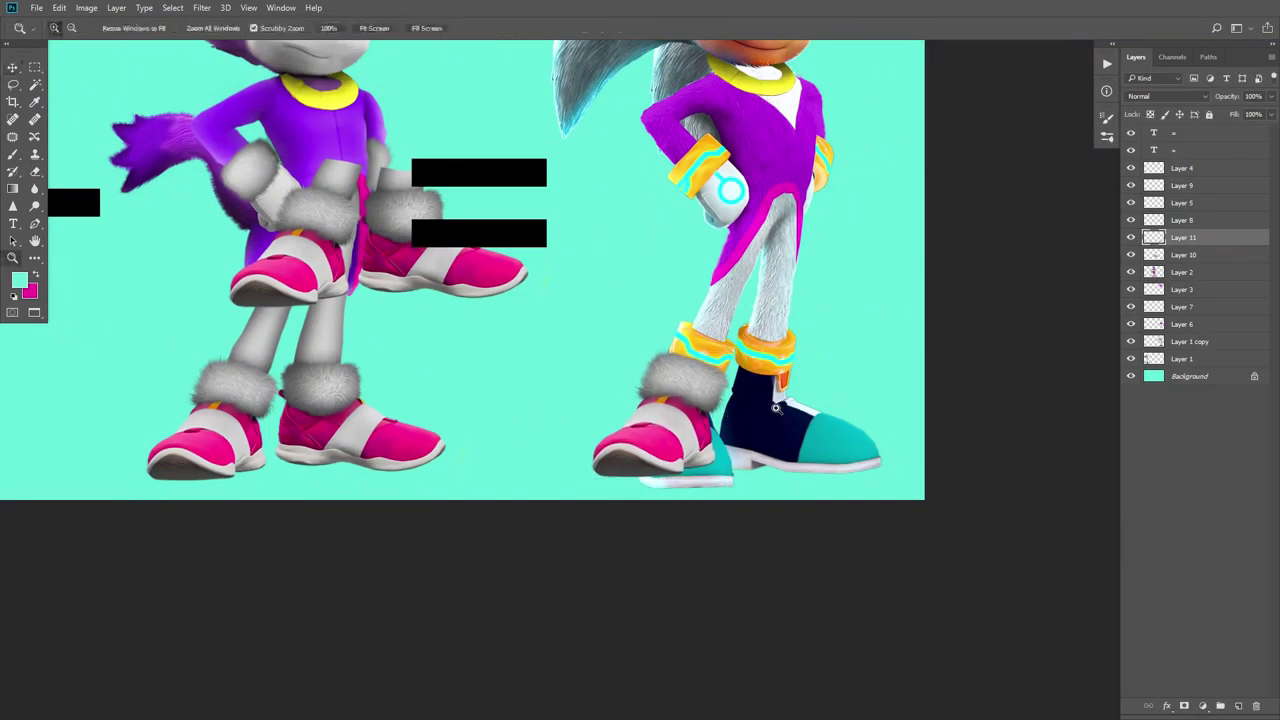
Step: Move the layer with both shoes to a clear area, then lasso and delete its duplicate front-facing shoe
key("v")
mouse_move(450, 234)
left_mouse_down()
mouse_move(529, 368)
mouse_move(541, 355)
left_mouse_up()
key("z")
left_click_drag(467, 360, 529, 360)
key("l")
left_click_drag(414, 421, 428, 336)
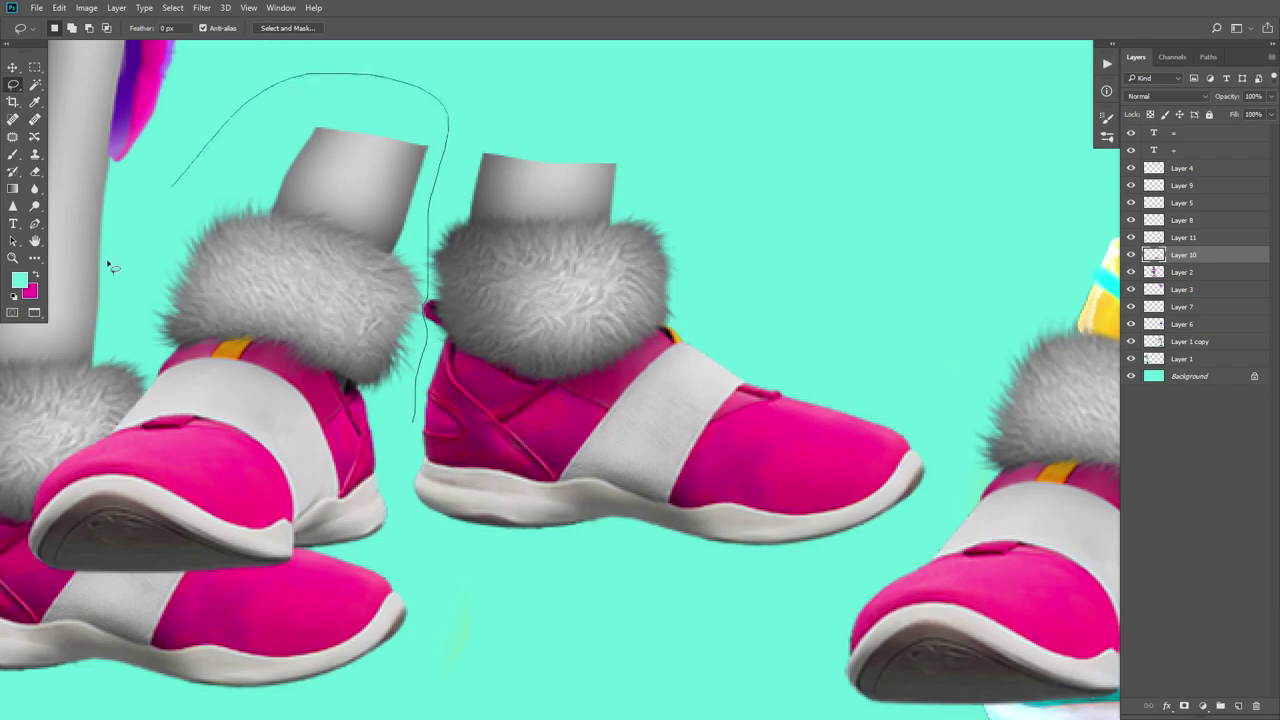
left_click_drag(110, 265, 395, 555)
key("Delete")
key("ctrl+d")
Step: Move the remaining side-view shoe beside the hedgehog copy's rear boot and erase the leg stub above its fur cuff
key("ctrl+minus")
key("ctrl+minus")
key("v")
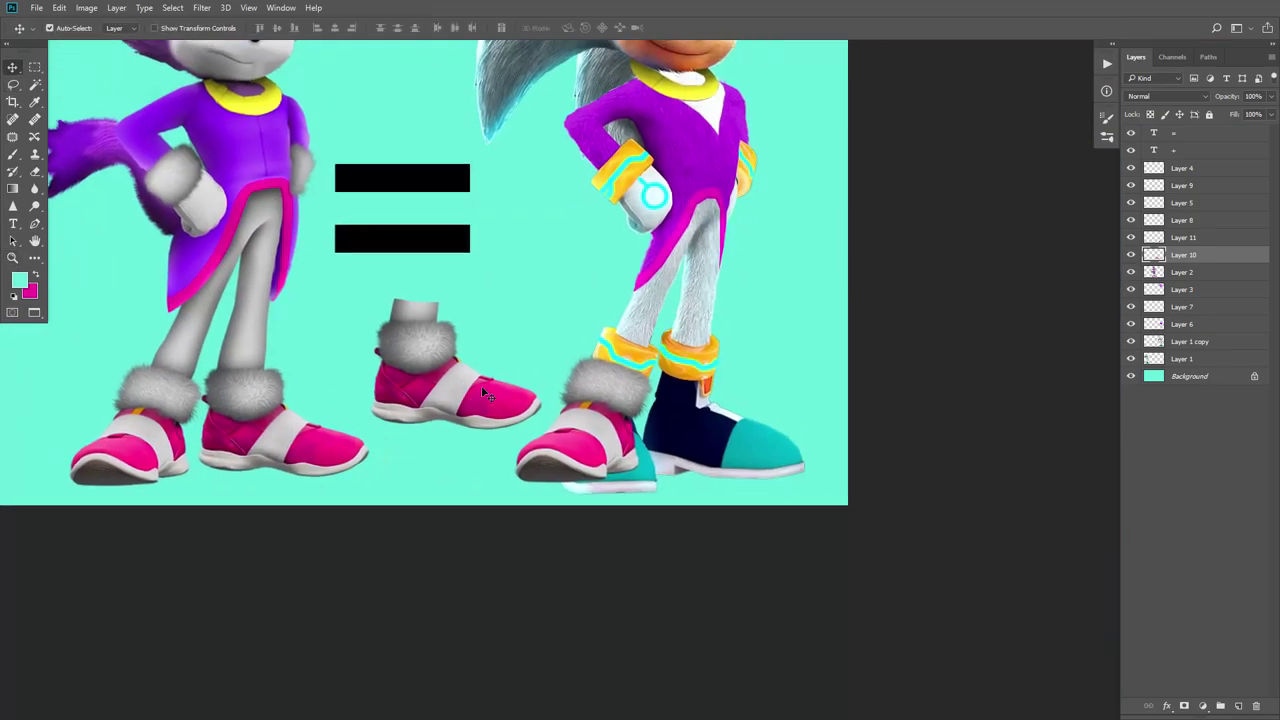
mouse_move(481, 385)
left_mouse_down()
mouse_move(749, 406)
mouse_move(814, 363)
left_mouse_up()
key("e")
scroll(800, 370, "up", 3)
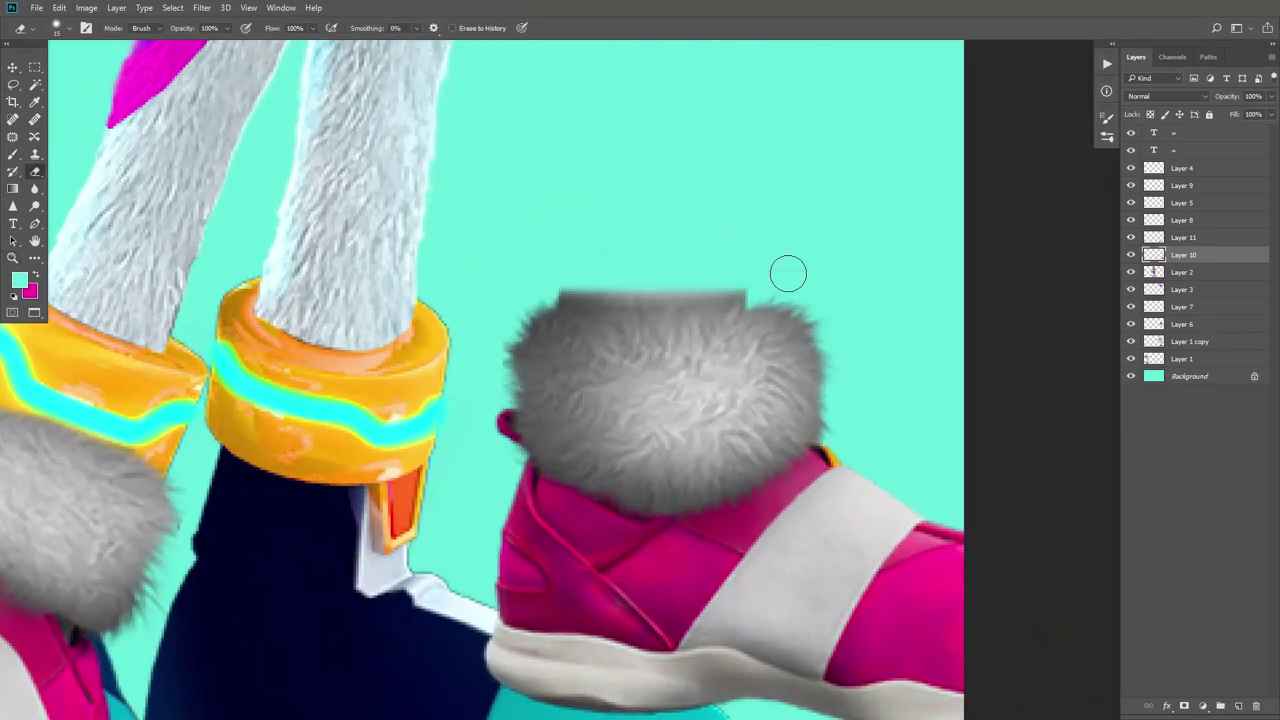
left_click_drag(788, 273, 566, 293)
Step: Place the side-view shoe over the hedgehog copy's rear boot and scale and rotate it to cover the boot
key("z")
left_click_drag(690, 288, 585, 295)
key("v")
mouse_move(707, 350)
left_mouse_down()
mouse_move(632, 462)
mouse_move(539, 420)
left_mouse_up()
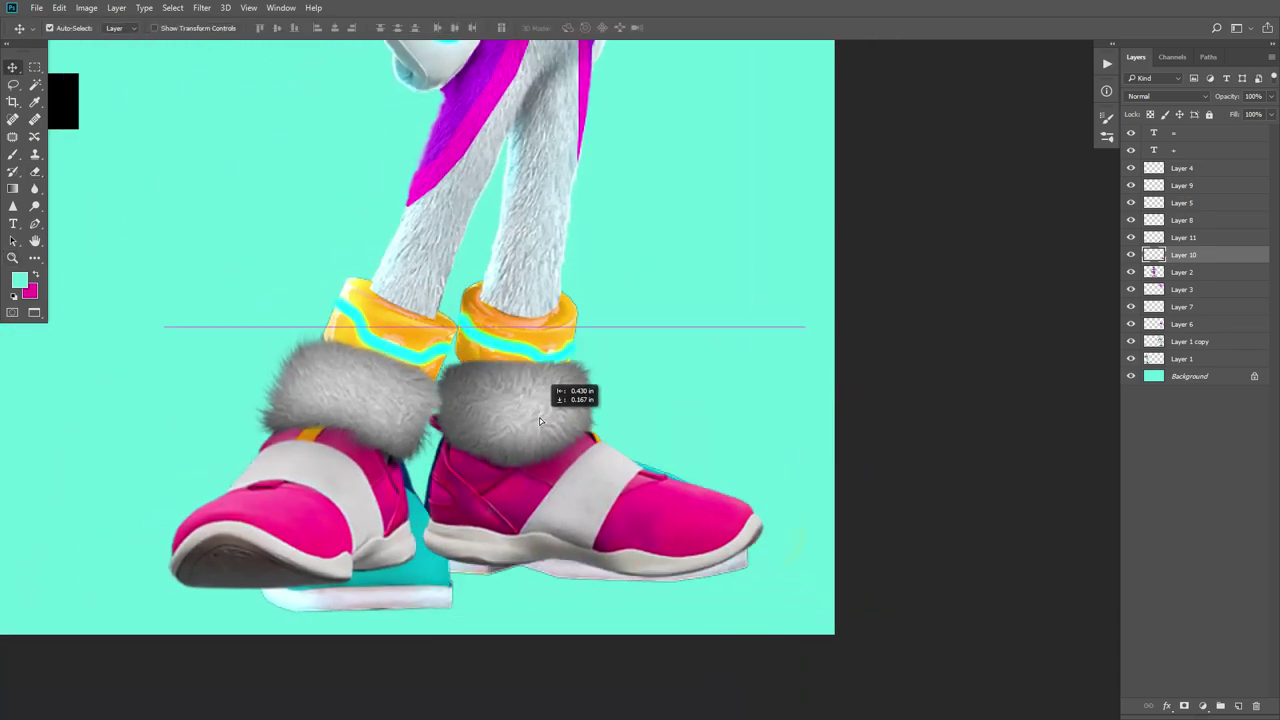
key("ctrl+t")
left_click_drag(721, 273, 729, 280)
left_click_drag(690, 440, 682, 440)
left_click_drag(795, 589, 803, 595)
left_click_drag(726, 301, 720, 297)
mouse_move(632, 497)
left_mouse_down()
mouse_move(641, 502)
mouse_move(629, 500)
left_mouse_up()
key("Return")
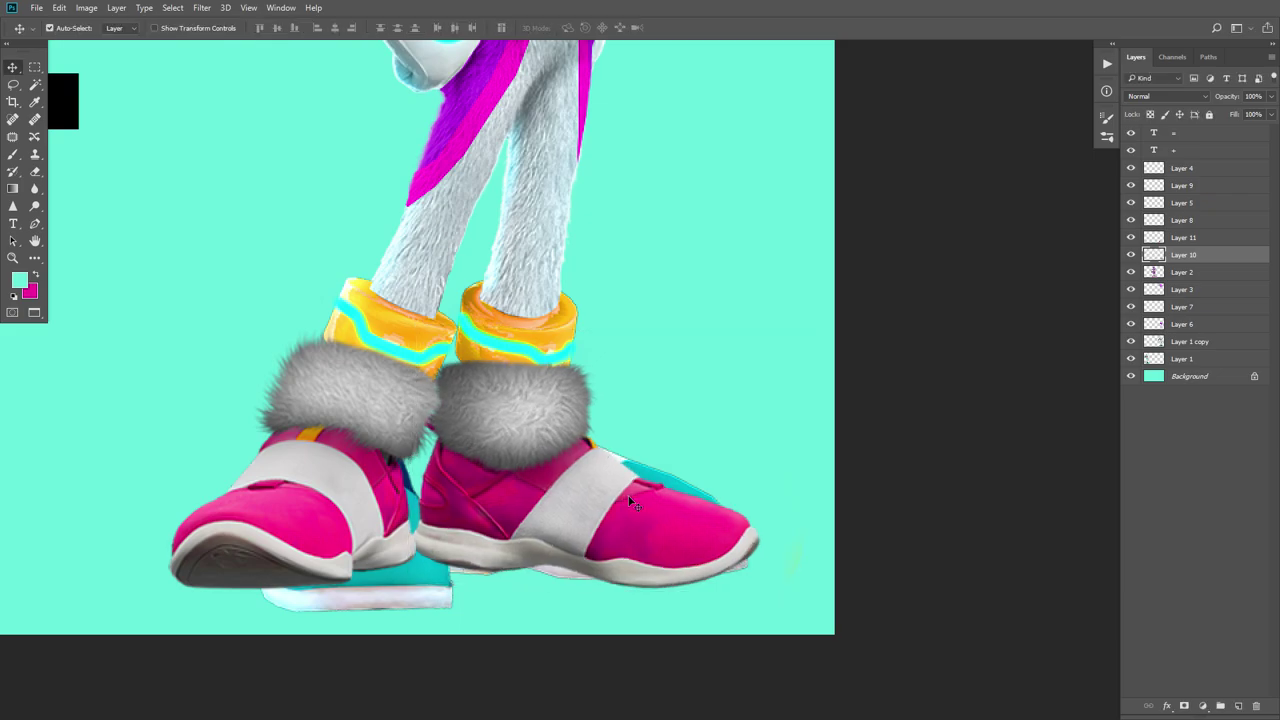
Step: Lasso the original boot parts showing around the pink shoes, delete them from the hedgehog copy's layer and deselect
left_click(660, 475)
key("l")
mouse_move(634, 378)
left_mouse_down()
mouse_move(506, 411)
mouse_move(642, 382)
left_mouse_up()
key("Delete")
key("ctrl+d")
Step: Load the side-view shoe's outline as a selection and clone out the seam detail beside its white strap
key("z")
left_click_drag(684, 496, 765, 494)
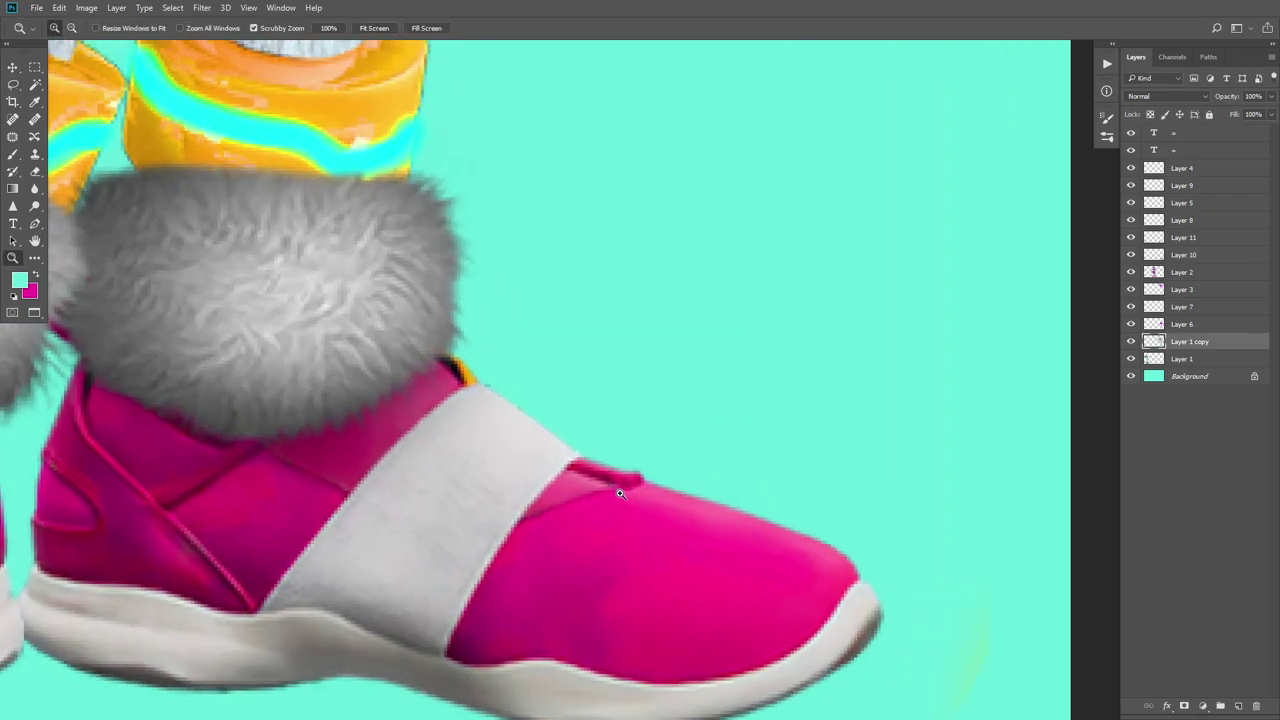
left_click(1153, 256, "ctrl")
key("s")
left_click(743, 486, "alt")
mouse_move(735, 432)
left_mouse_down()
mouse_move(777, 446)
mouse_move(789, 479)
left_mouse_up()
left_click_drag(696, 459, 680, 472)
mouse_move(728, 421)
left_mouse_down()
mouse_move(743, 443)
mouse_move(762, 414)
left_mouse_up()
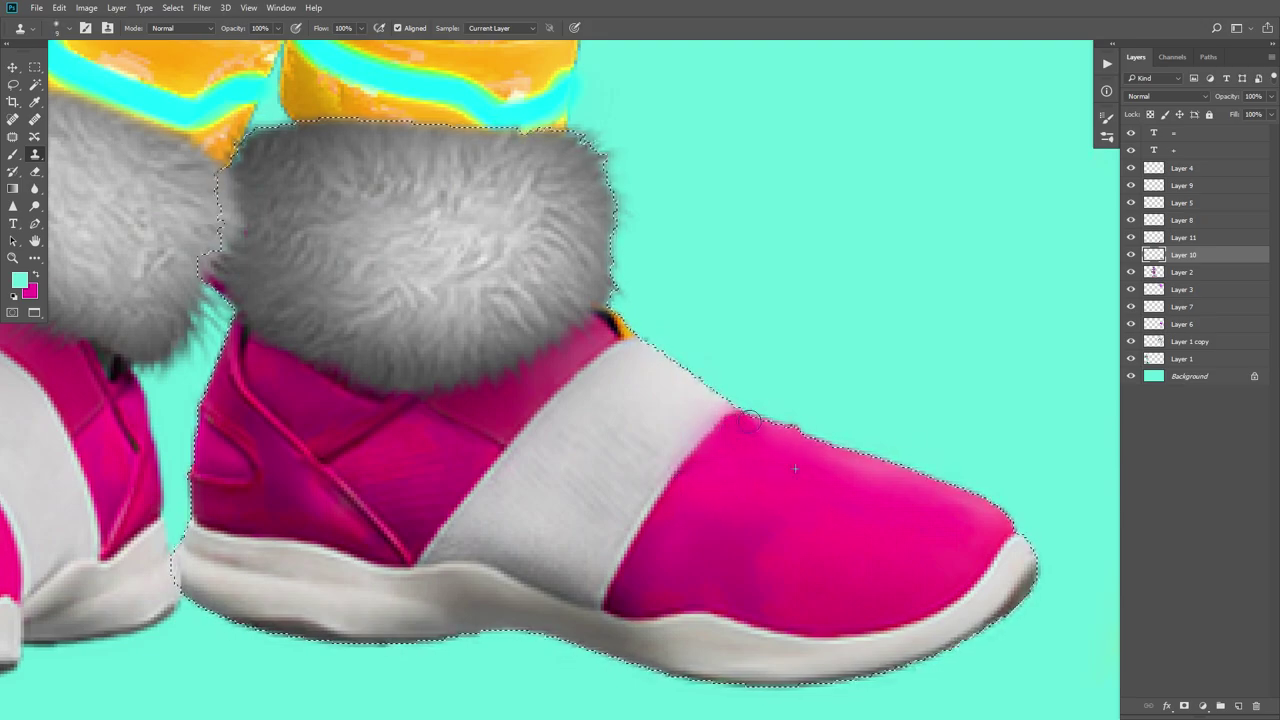
Step: Clone out the stitched seam on the side-view shoe's pink heel panel using varied brush sizes, then deselect
key("bracketleft")
key("bracketleft")
key("bracketleft")
key("bracketleft")
key("bracketleft")
left_click(394, 453, "alt")
mouse_move(356, 437)
left_mouse_down()
mouse_move(361, 421)
mouse_move(392, 412)
mouse_move(331, 436)
mouse_move(365, 447)
left_mouse_up()
left_click(409, 429, "alt")
key("bracketright")
key("bracketright")
key("bracketright")
key("bracketright")
left_click(312, 409, "alt")
left_click_drag(524, 432, 609, 474)
key("ctrl+d")
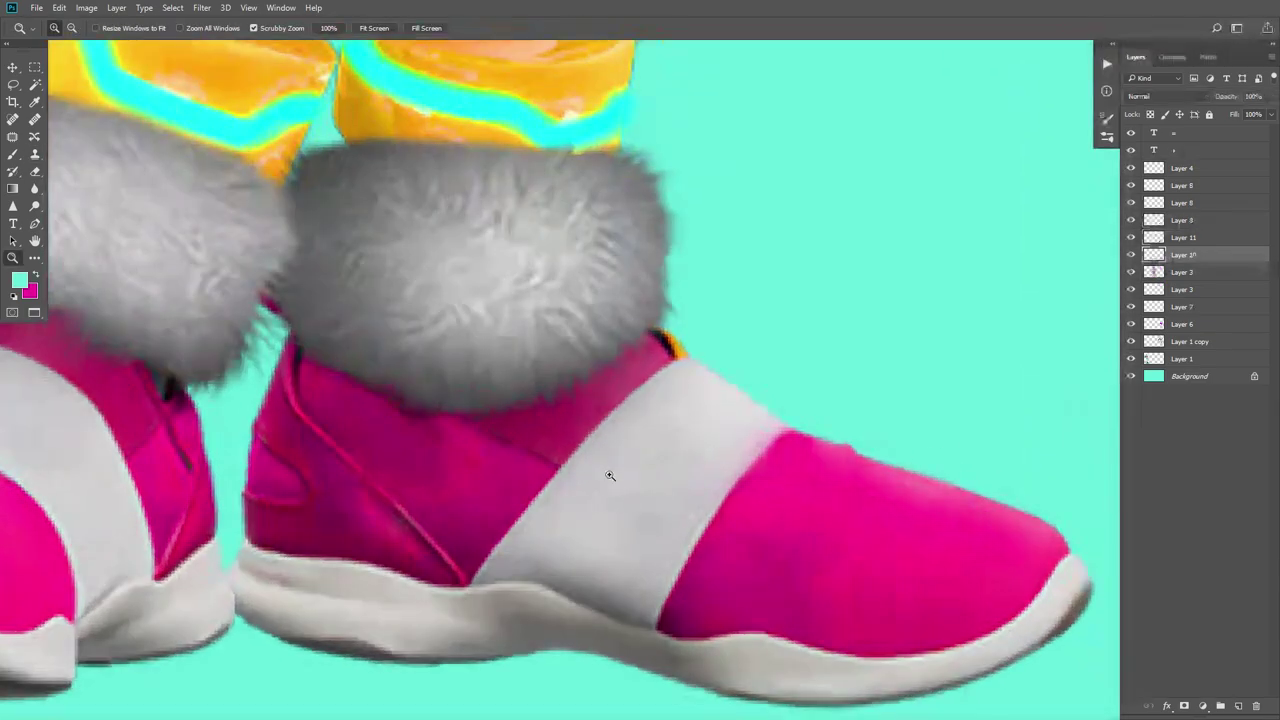
Step: Outline the side-view shoe's pink heel panel with the Pen tool, load it as a selection and sample a pink paint colour from the shoe
left_click_drag(404, 474, 330, 490)
key("p")
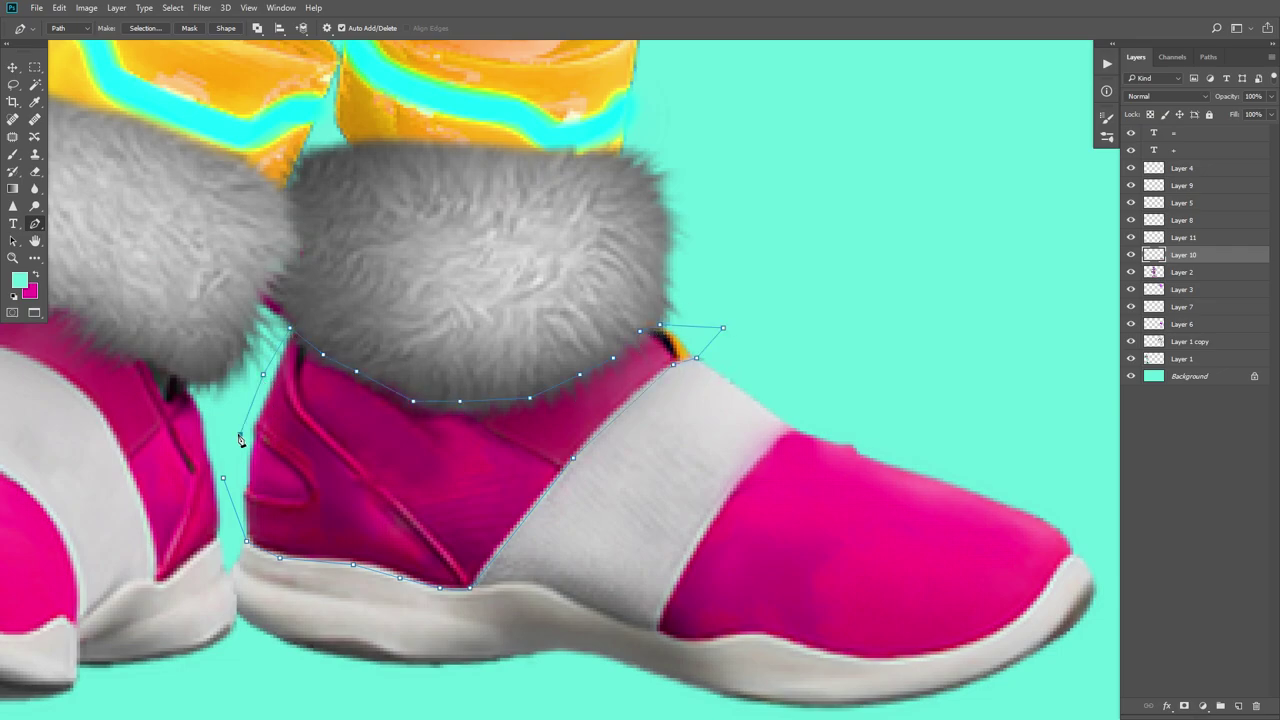
left_click(223, 478)
key("ctrl+Return")
key("v")
key("b")
left_click(784, 564, "alt")
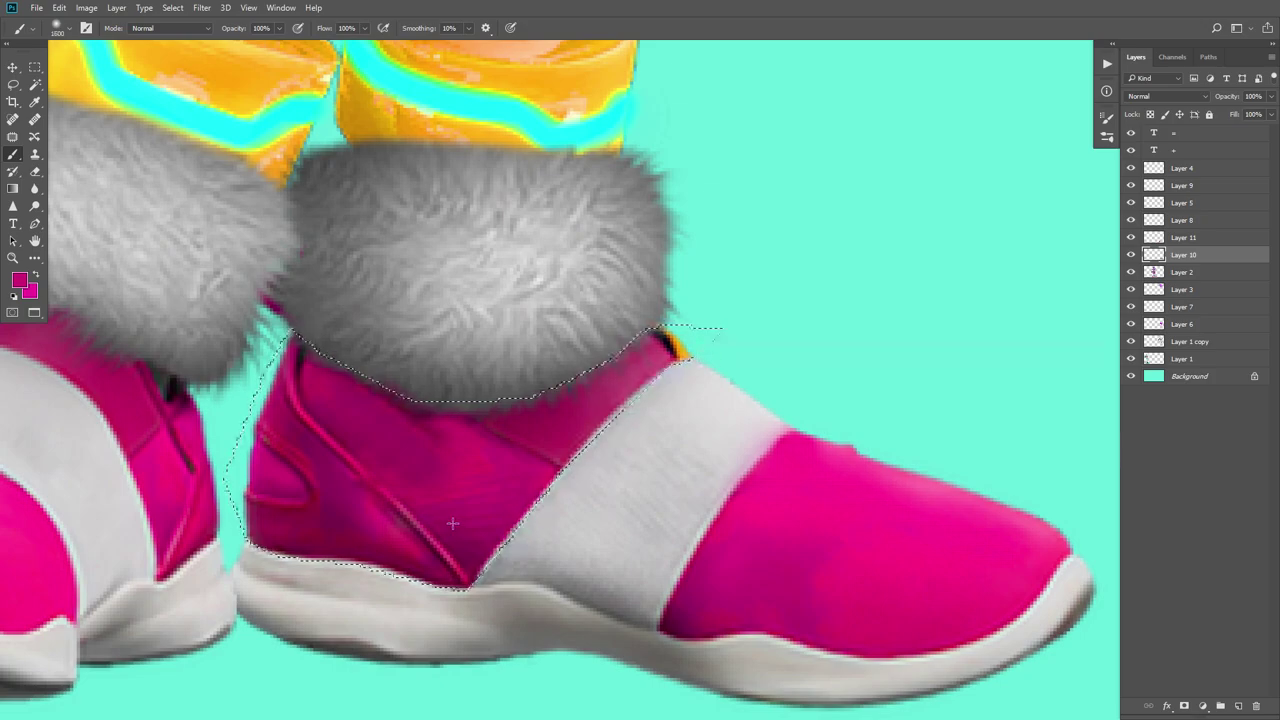
key("v")
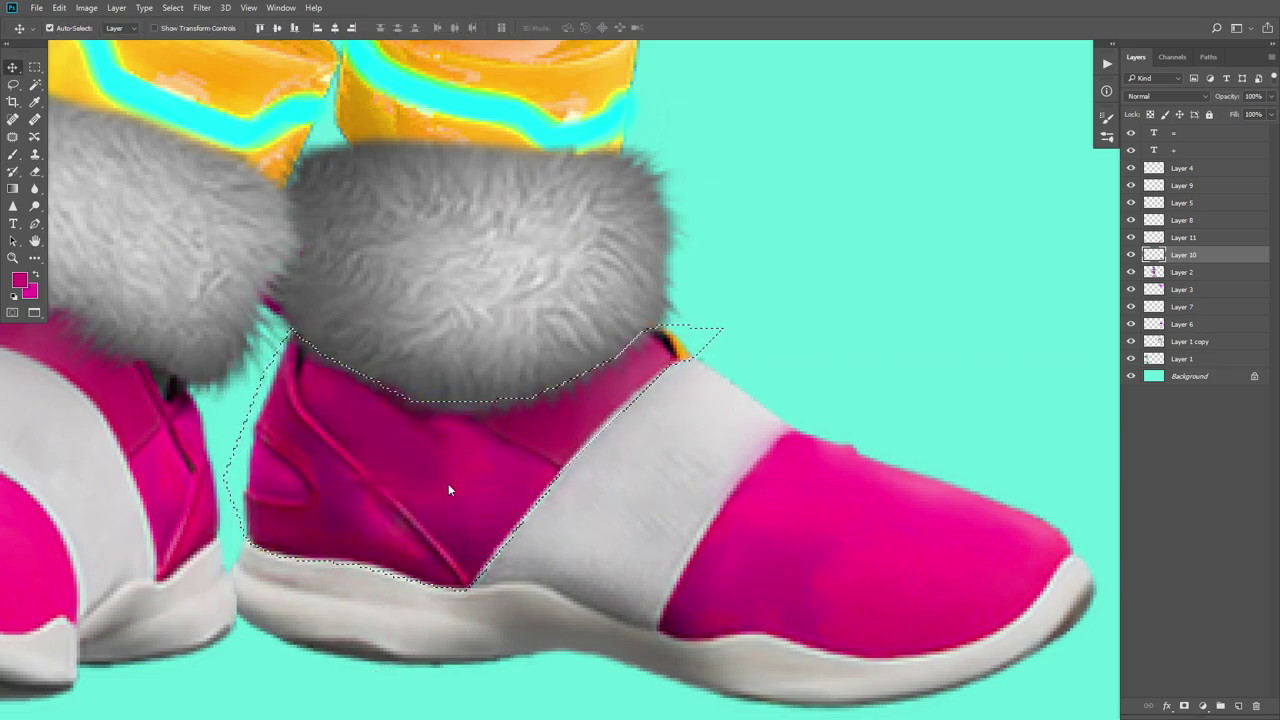
Step: Copy the selected heel panel to a new layer and paint it solid dark pink with darker shading along its upper edges
key("ctrl+j")
key("b")
mouse_move(440, 530)
left_mouse_down()
mouse_move(271, 475)
mouse_move(686, 441)
mouse_move(320, 338)
left_mouse_up()
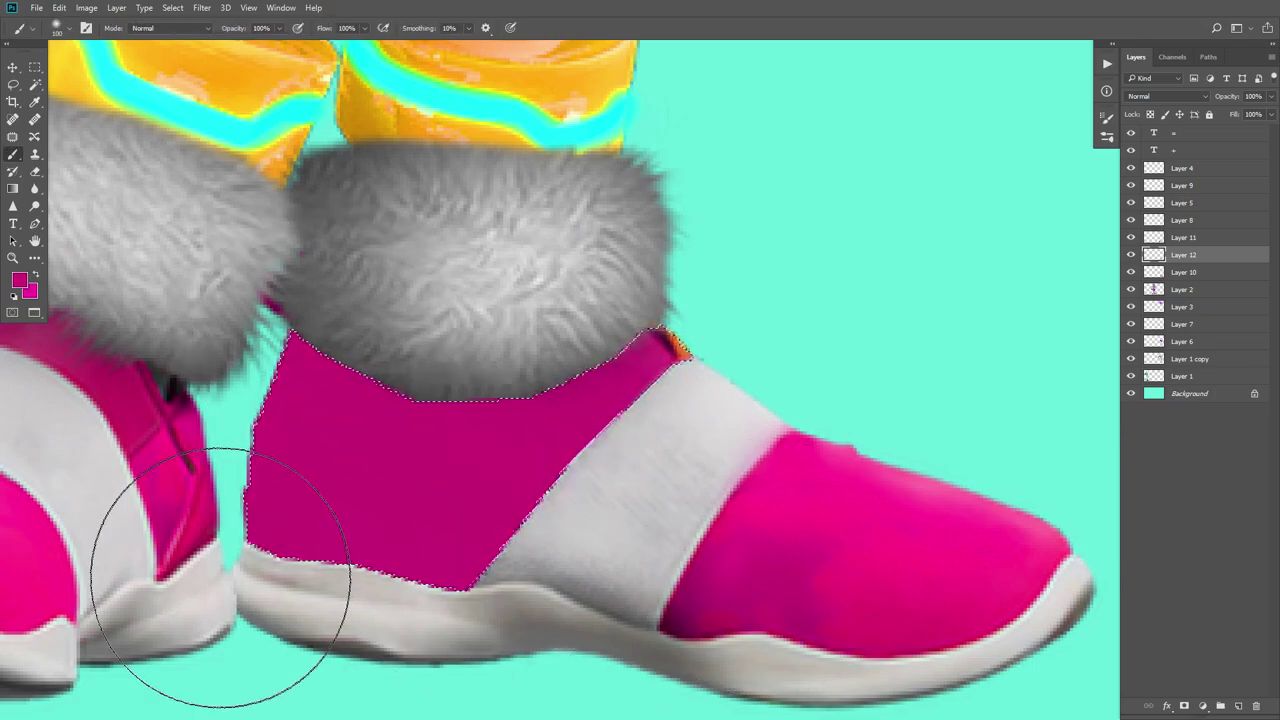
key("bracketleft")
key("bracketleft")
key("bracketleft")
key("bracketleft")
key("bracketleft")
key("bracketleft")
key("bracketleft")
key("bracketleft")
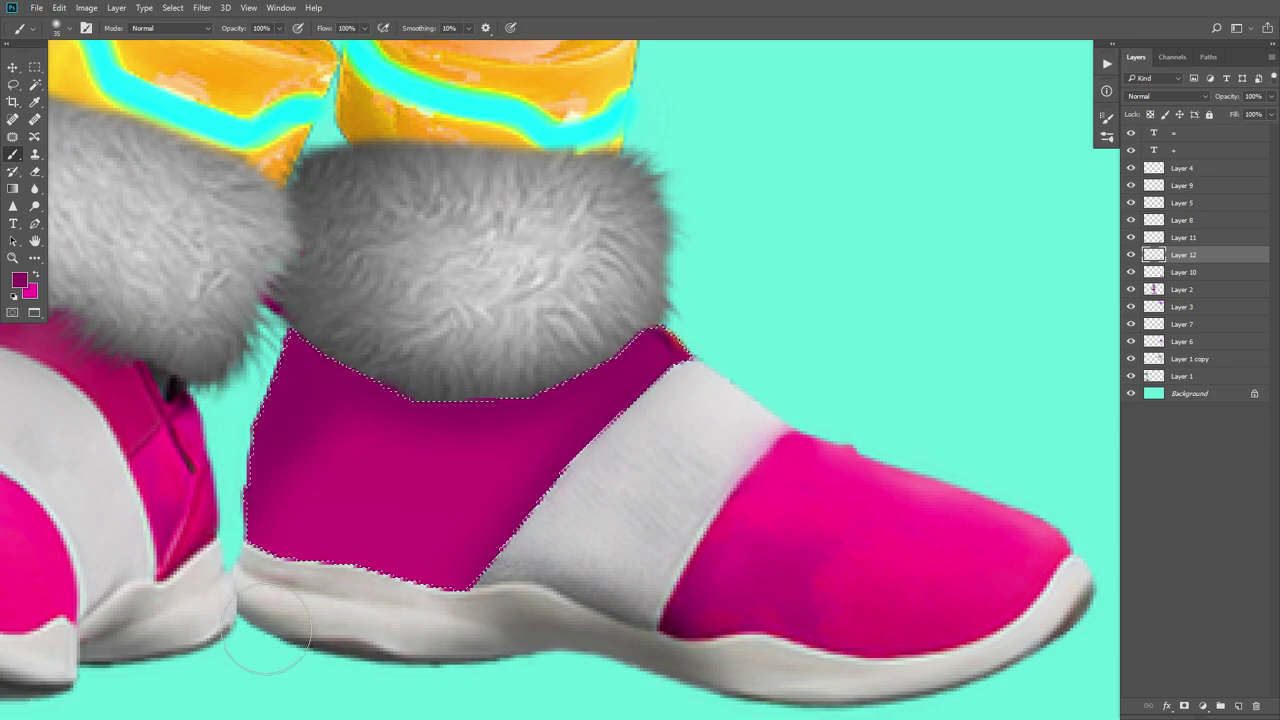
key("ctrl+minus")
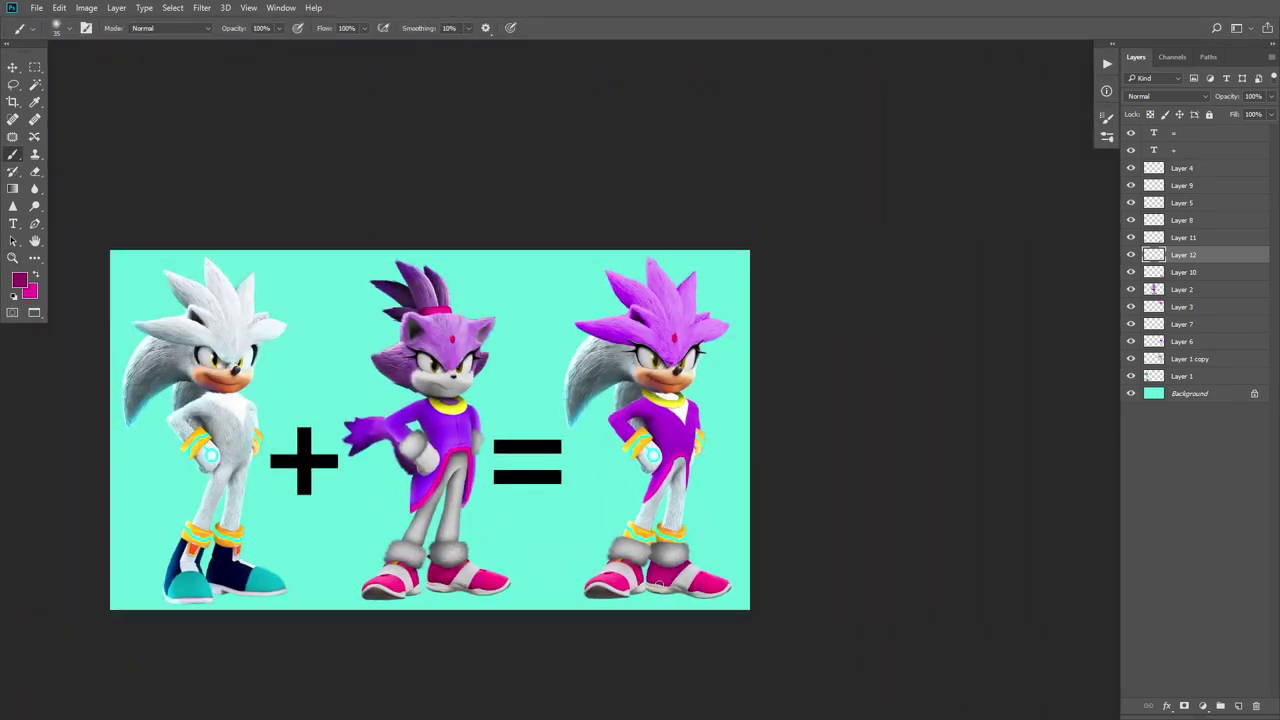
Step: Clone out the dark slit on the front-view shoe's toe and the orange patch above its white strap, using a small brush
scroll(659, 583, "up", 10)
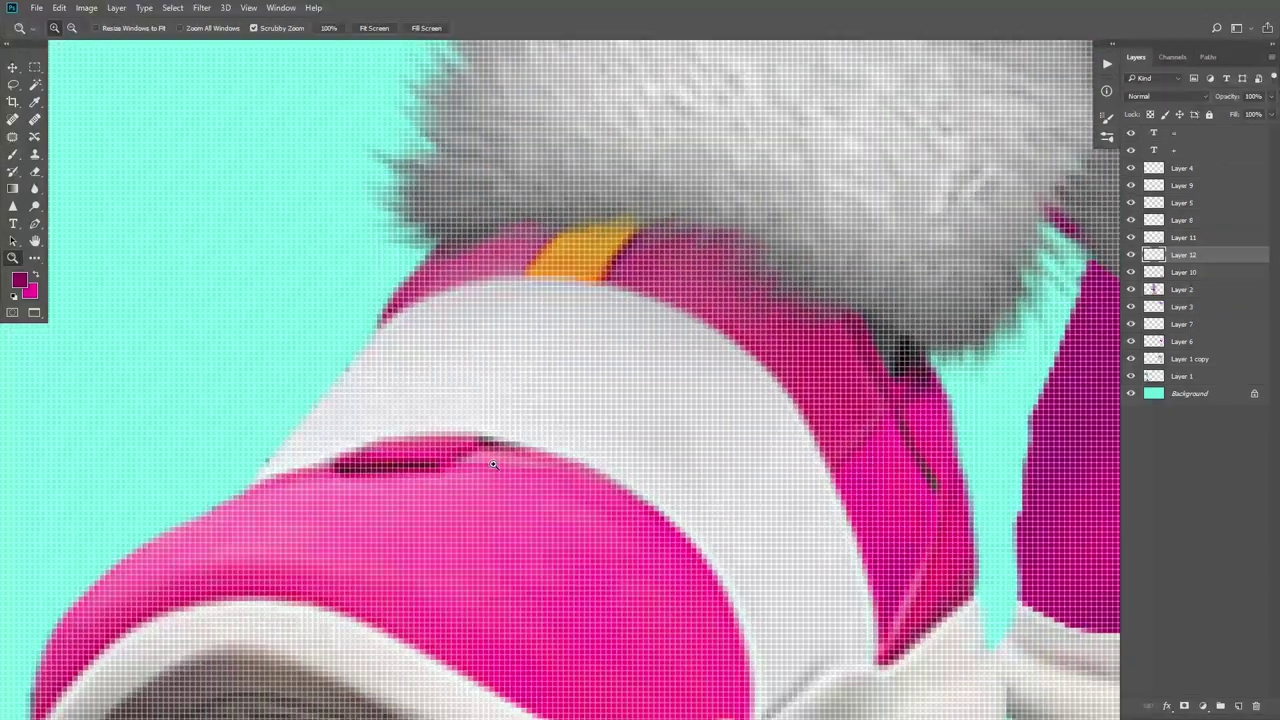
key("s")
key("bracketleft")
key("bracketleft")
key("bracketleft")
left_click(496, 487, "alt")
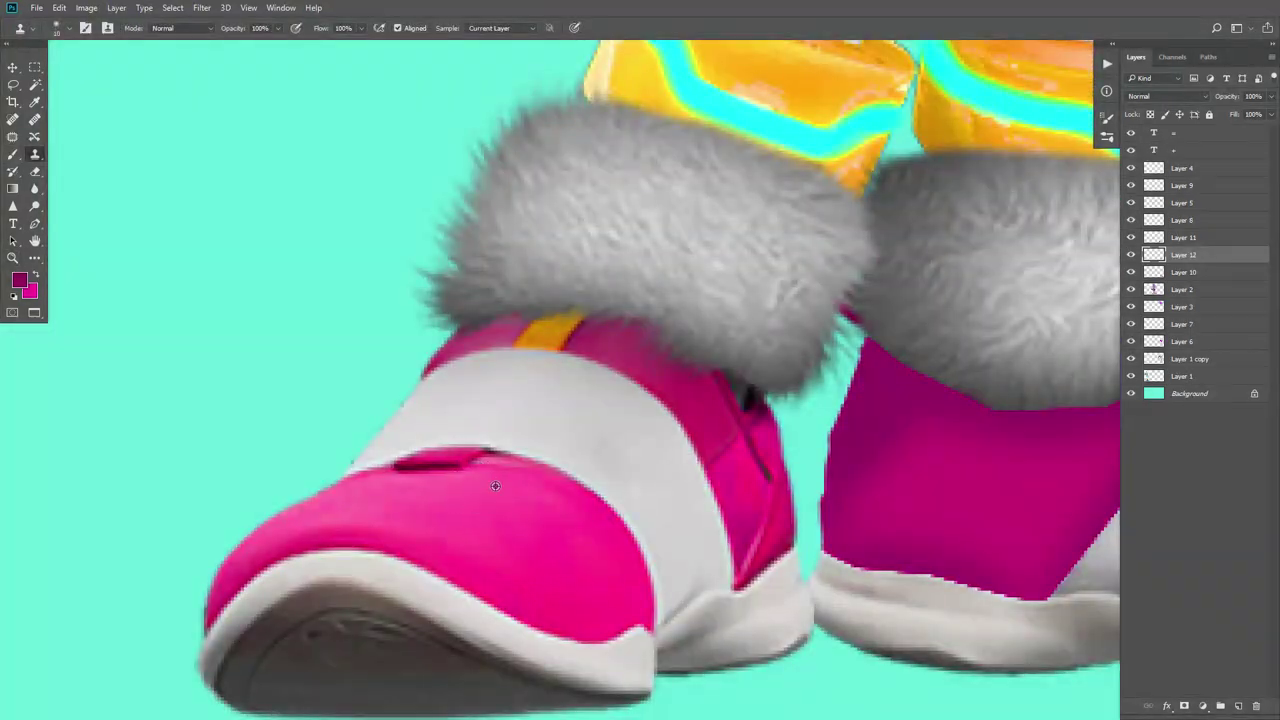
left_click(467, 500, "ctrl")
left_click(482, 516, "alt")
left_click_drag(462, 463, 402, 468)
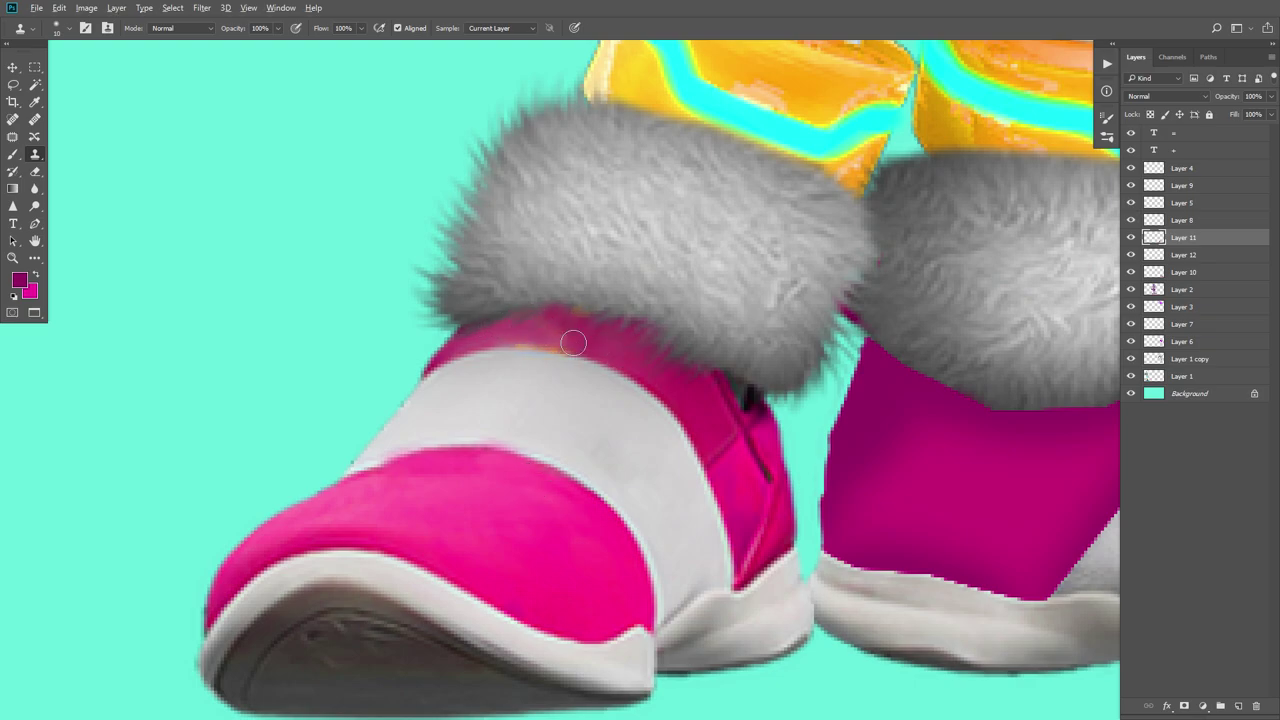
Step: Clone out the seams and dark gap on the front-view shoe's pink heel side
key("z")
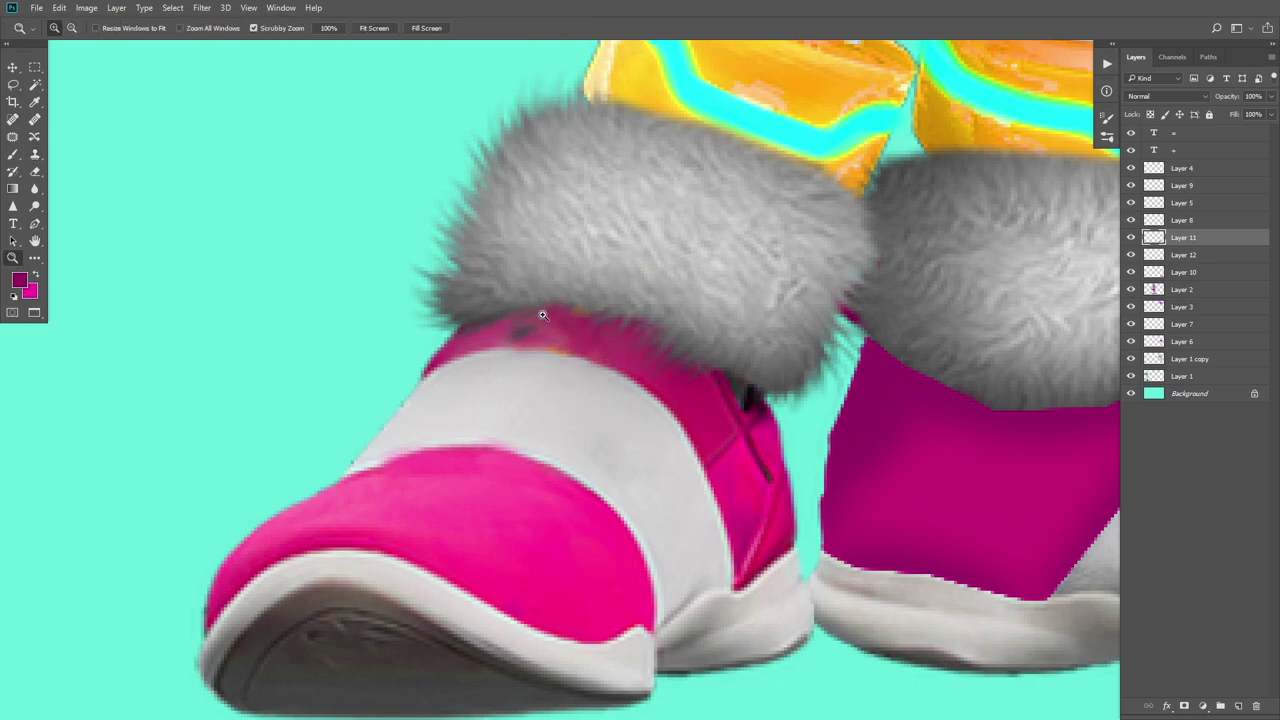
scroll(541, 315, "right", 3)
key("s")
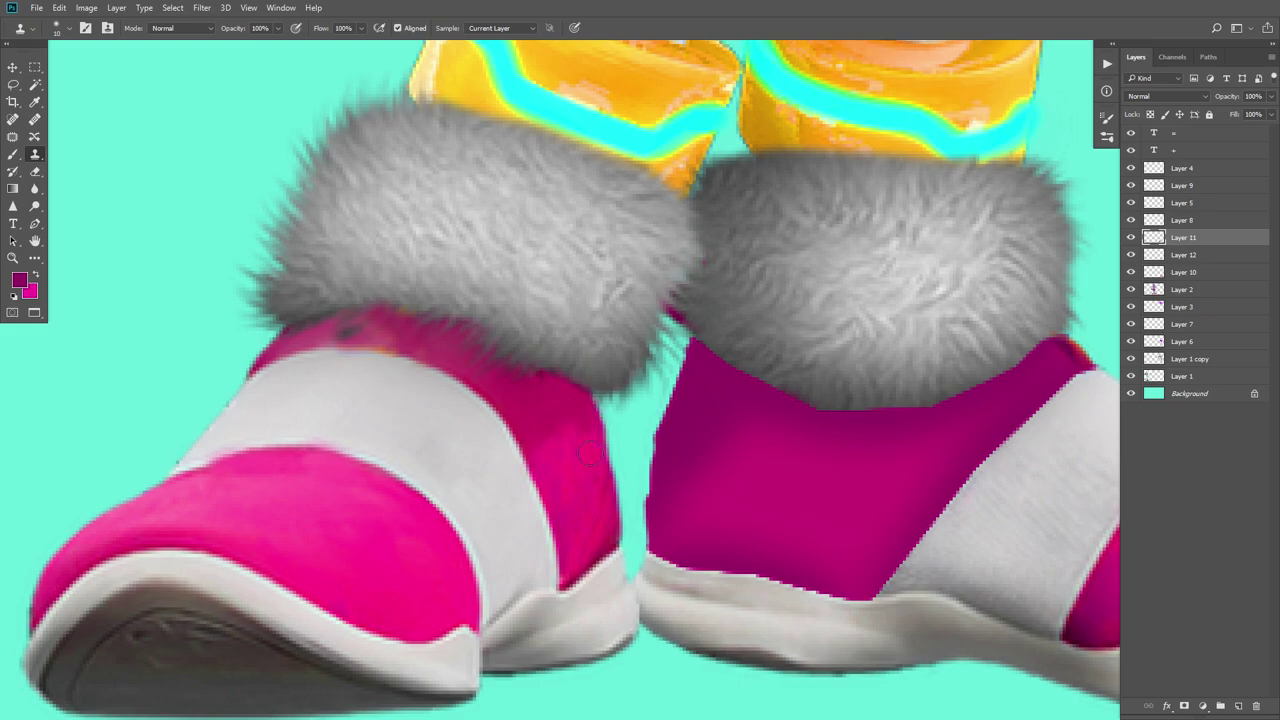
key("z")
left_click_drag(655, 503, 548, 498)
mouse_move(724, 185)
left_mouse_down()
mouse_move(731, 426)
mouse_move(652, 392)
left_mouse_up()
key("s")
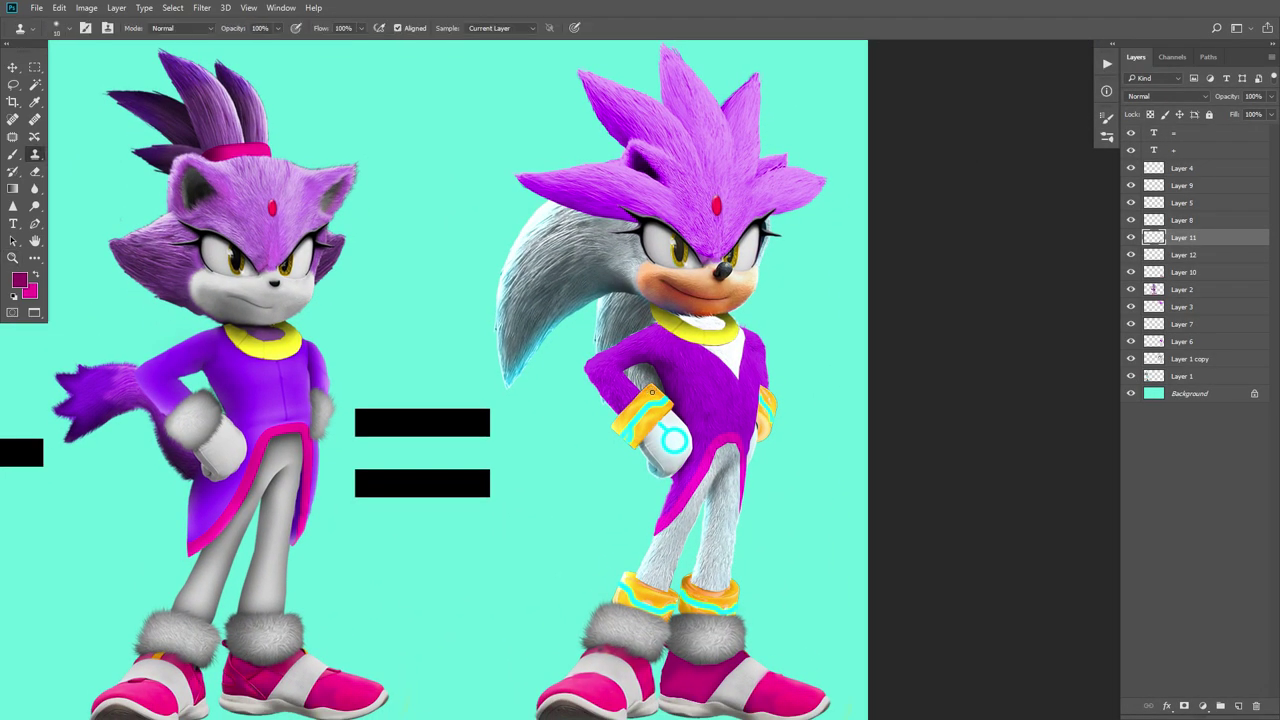
Step: Outline the purple cat's tail with the Pen tool, copy it to its own layer and place it at the hedgehog copy's bent arm
key("z")
left_click_drag(62, 428, 694, 489)
key("v")
left_click(317, 377)
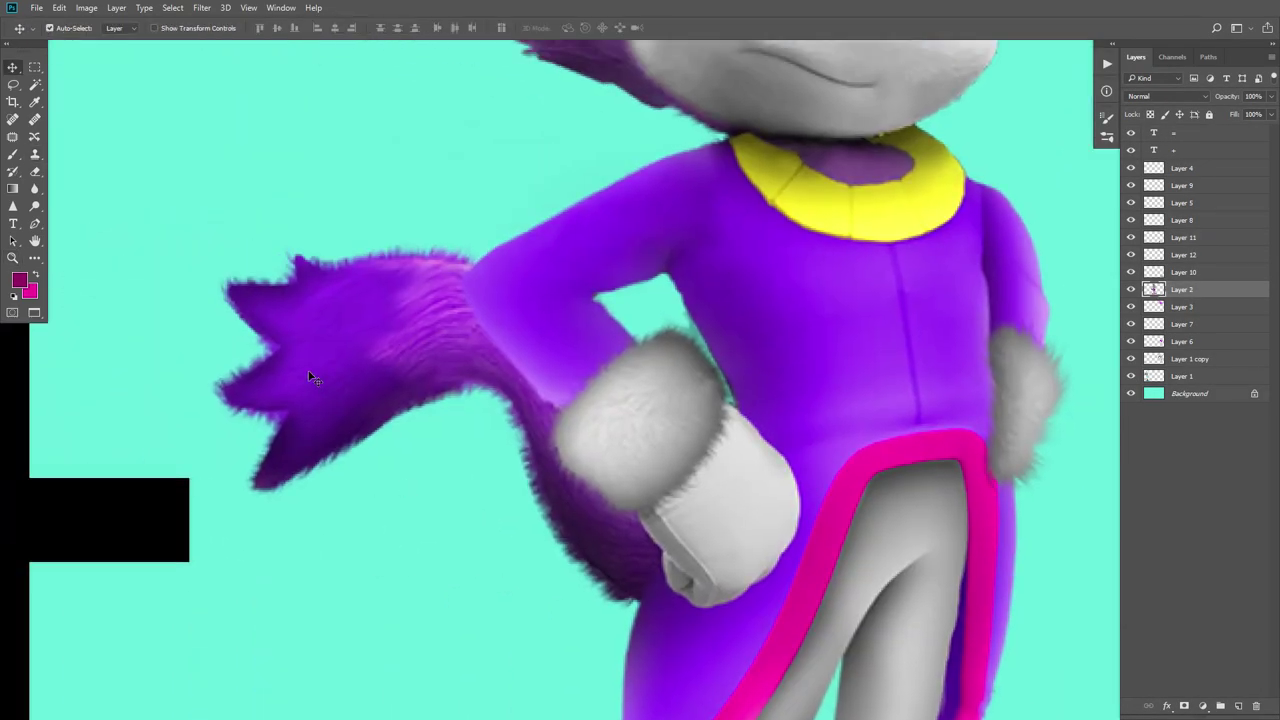
key("p")
left_click(221, 232)
left_click(397, 190)
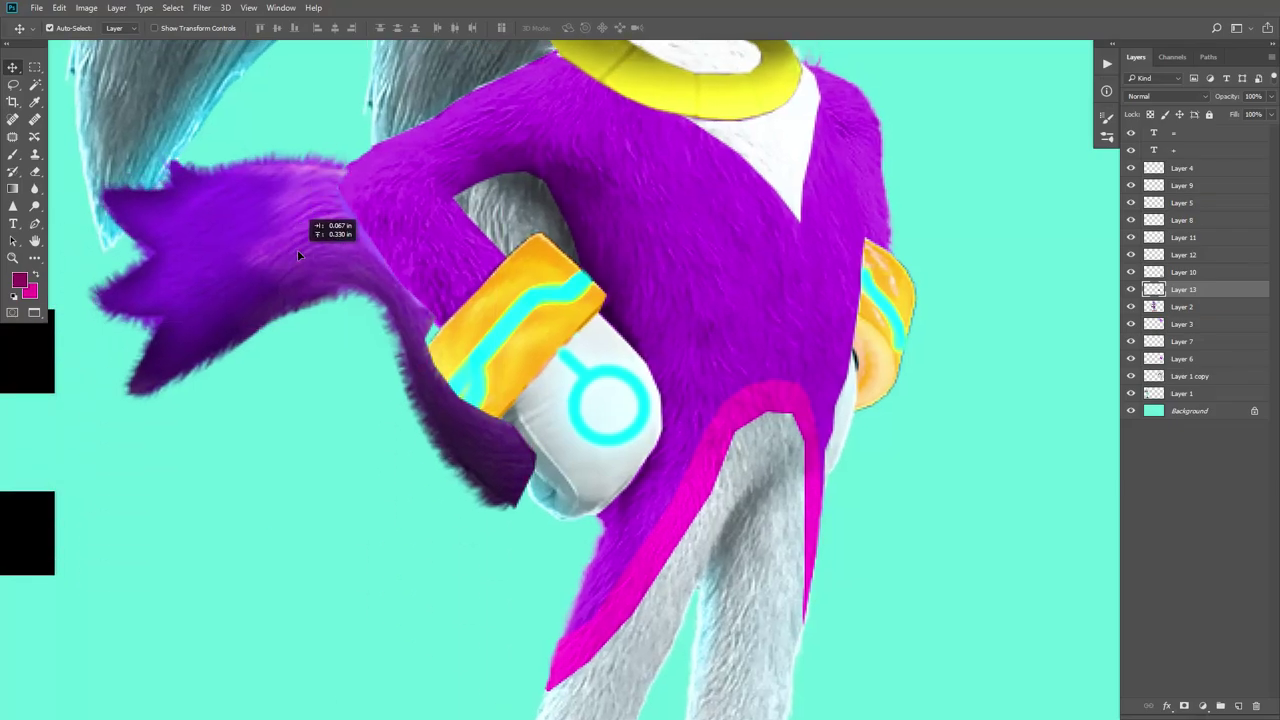
left_click(508, 333, "alt")
left_click(508, 333, "alt")
left_click(508, 333, "alt")
key("v")
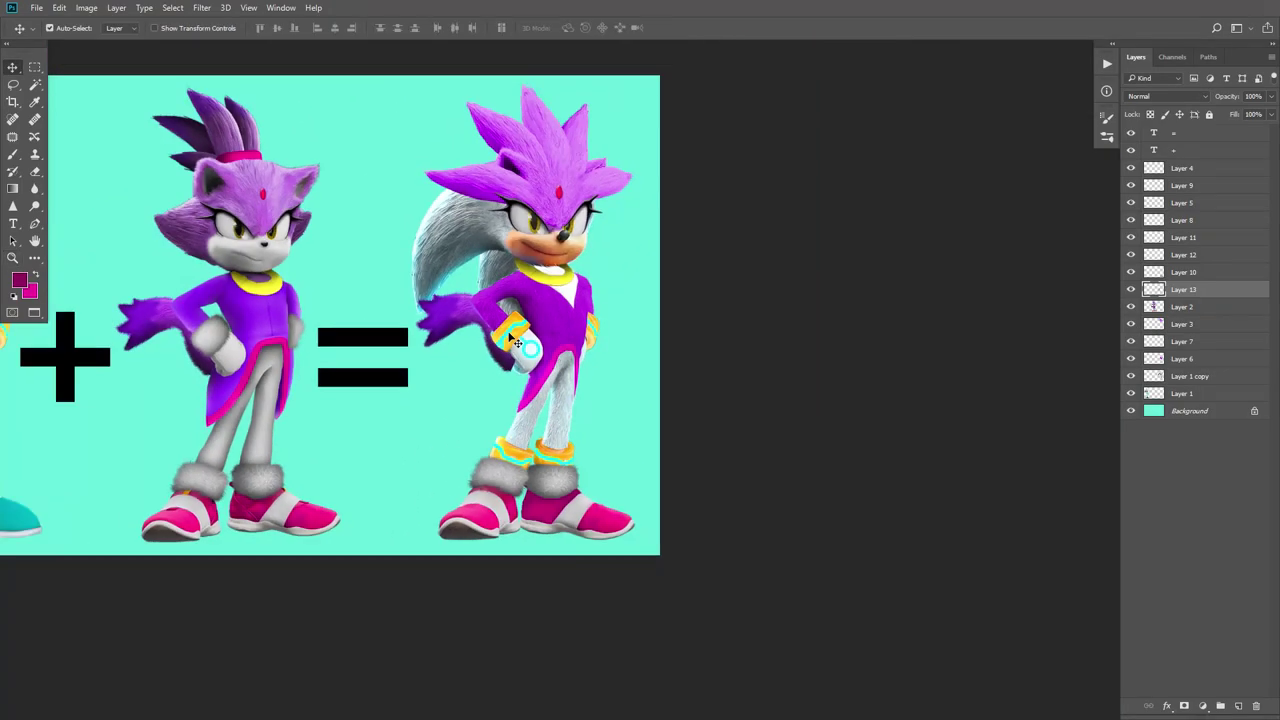
Step: Make the hedgehog copy's purple hair more saturated and slightly darker with a Hue/Saturation adjustment
left_click(557, 171)
key("ctrl+l")
key("Escape")
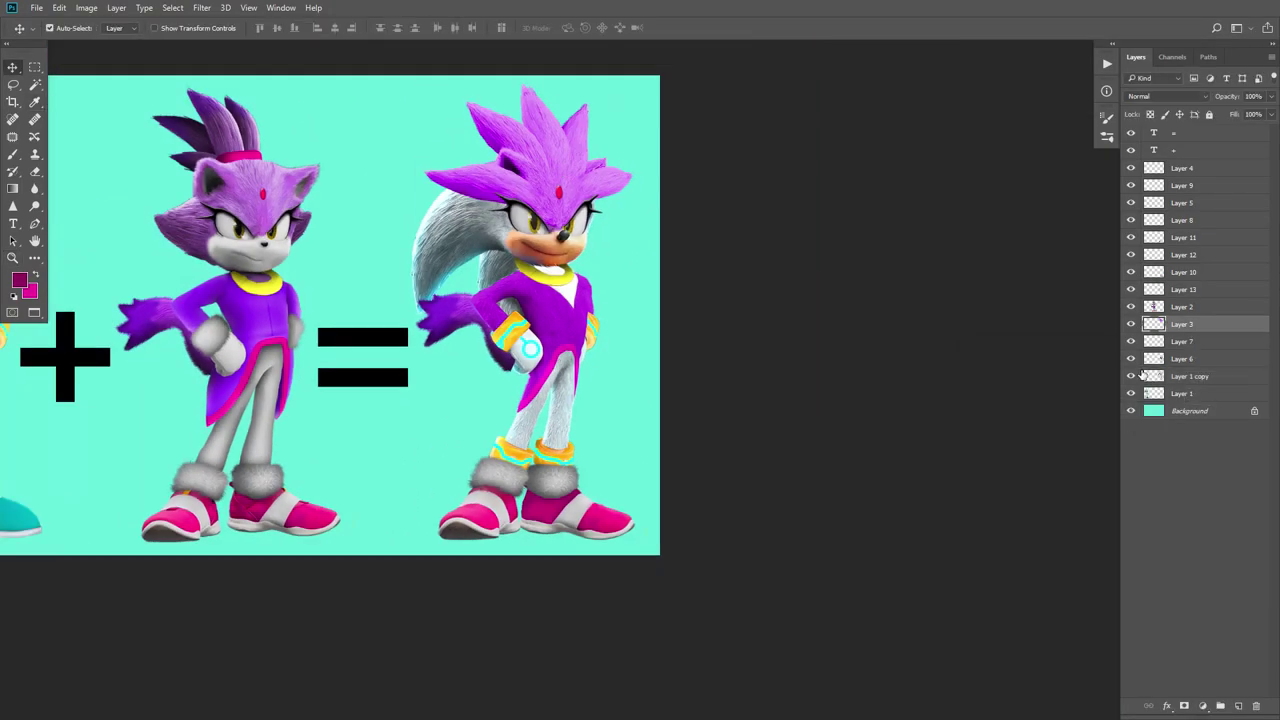
key("ctrl+u")
left_click_drag(1063, 384, 1057, 384)
left_click_drag(1063, 352, 1083, 352)
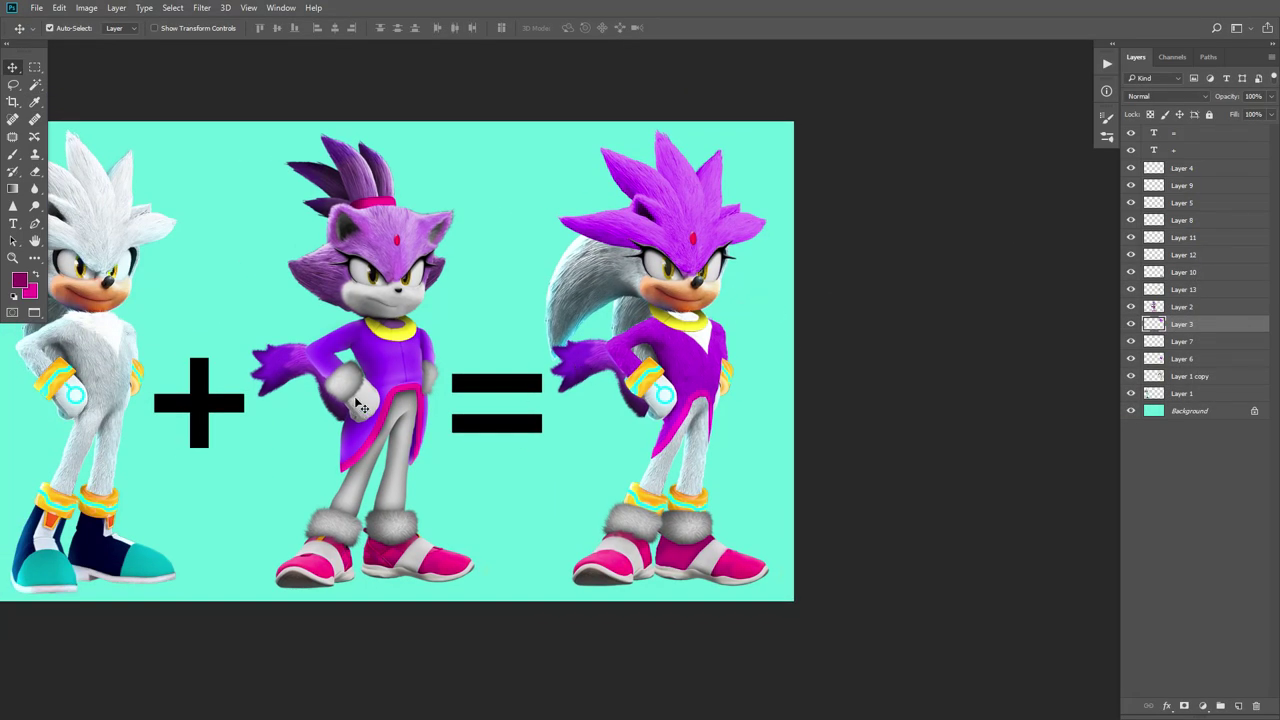
Step: Lasso the grey fur cuff on the purple cat's bent arm and copy it to a new layer
key("z")
left_click(393, 377)
left_click(337, 327)
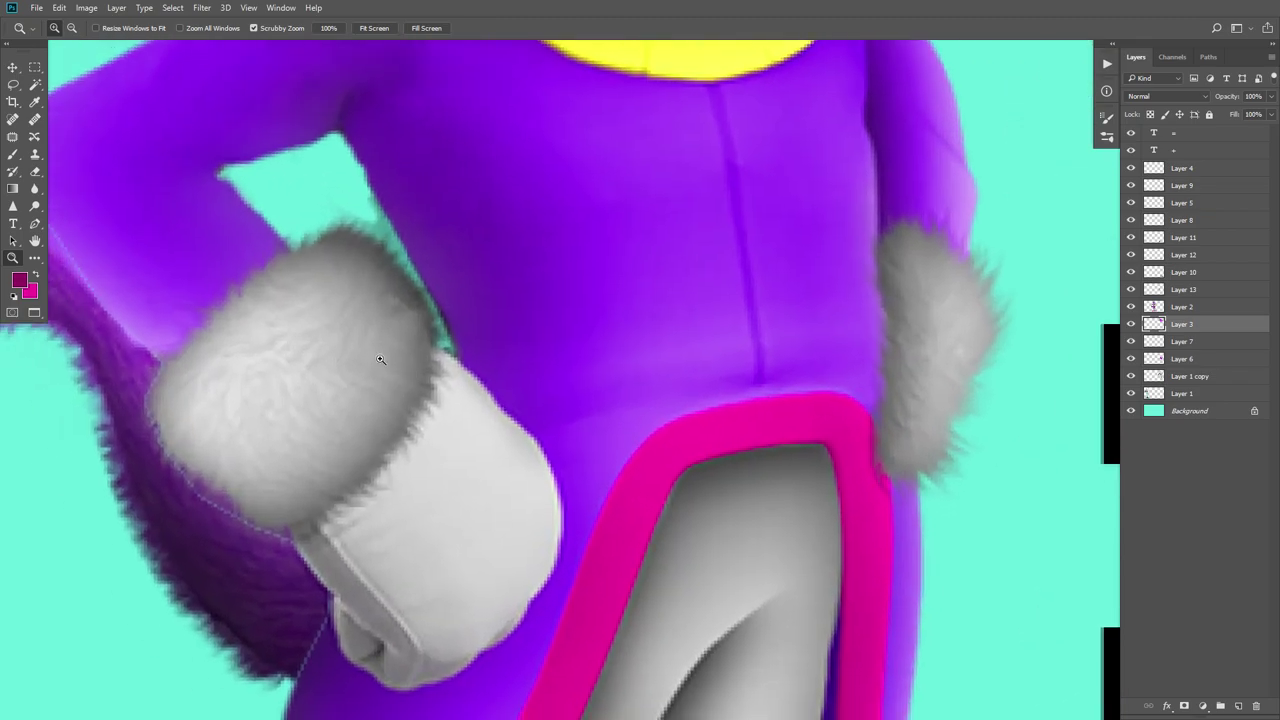
key("v")
left_click(378, 377)
key("l")
mouse_move(421, 380)
left_mouse_down()
mouse_move(186, 298)
mouse_move(330, 560)
left_mouse_up()
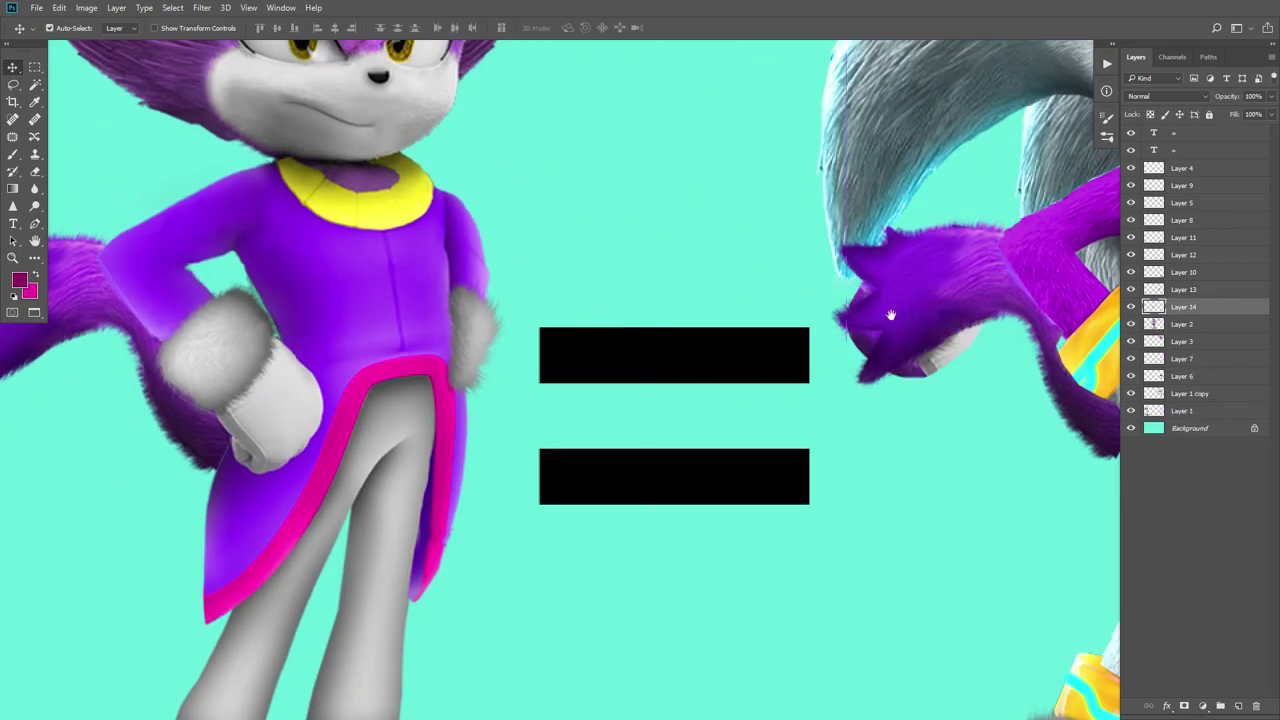
Step: Rotate the copied fur cuff, raise its layer above the tail layer and place it over the hedgehog copy's tail
left_click_drag(890, 315, 539, 297)
key("ctrl+t")
left_click_drag(571, 334, 629, 499)
key("Return")
key("ctrl+]")
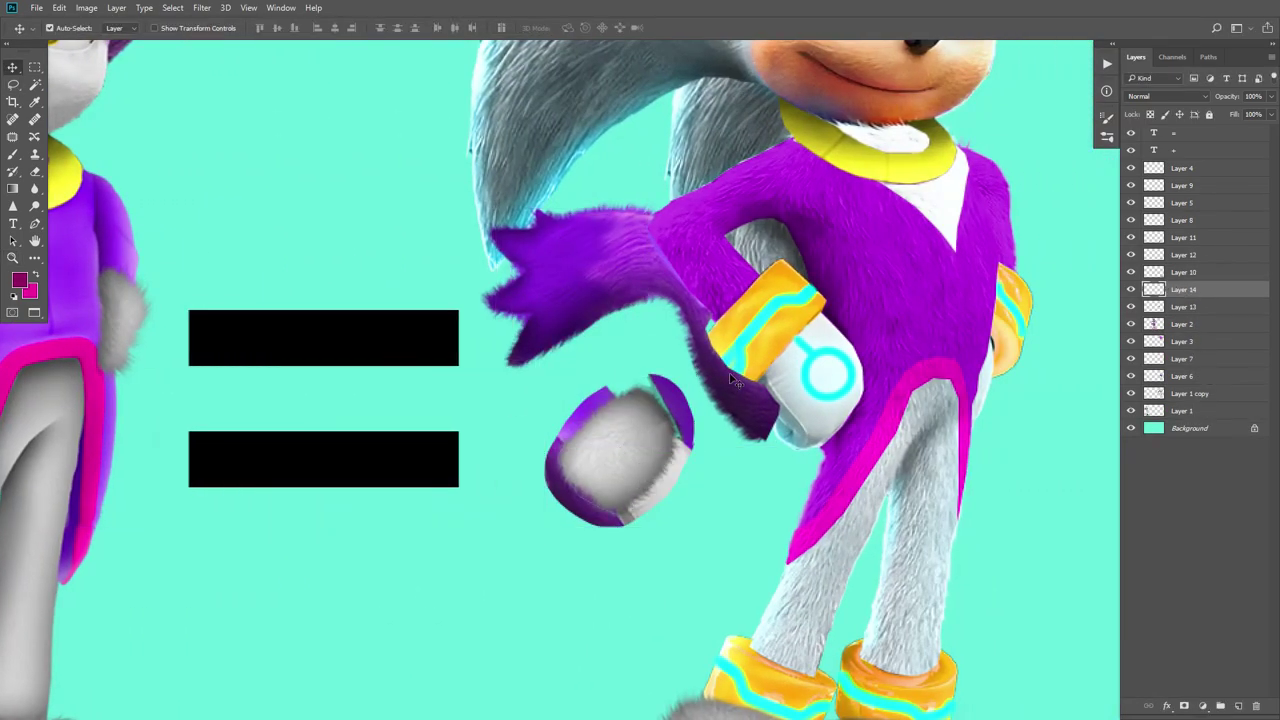
mouse_move(614, 439)
left_mouse_down()
mouse_move(636, 243)
mouse_move(591, 314)
left_mouse_up()
Step: Erase the purple coat and glove remnants around the copied fur cuff, undoing the last unwanted strokes
key("z")
left_click(661, 240)
left_click(661, 240)
key("e")
mouse_move(622, 178)
left_mouse_down()
mouse_move(703, 284)
mouse_move(620, 490)
mouse_move(466, 531)
mouse_move(363, 366)
mouse_move(394, 286)
mouse_move(628, 217)
mouse_move(570, 214)
left_mouse_up()
key("ctrl+z")
key("ctrl+z")
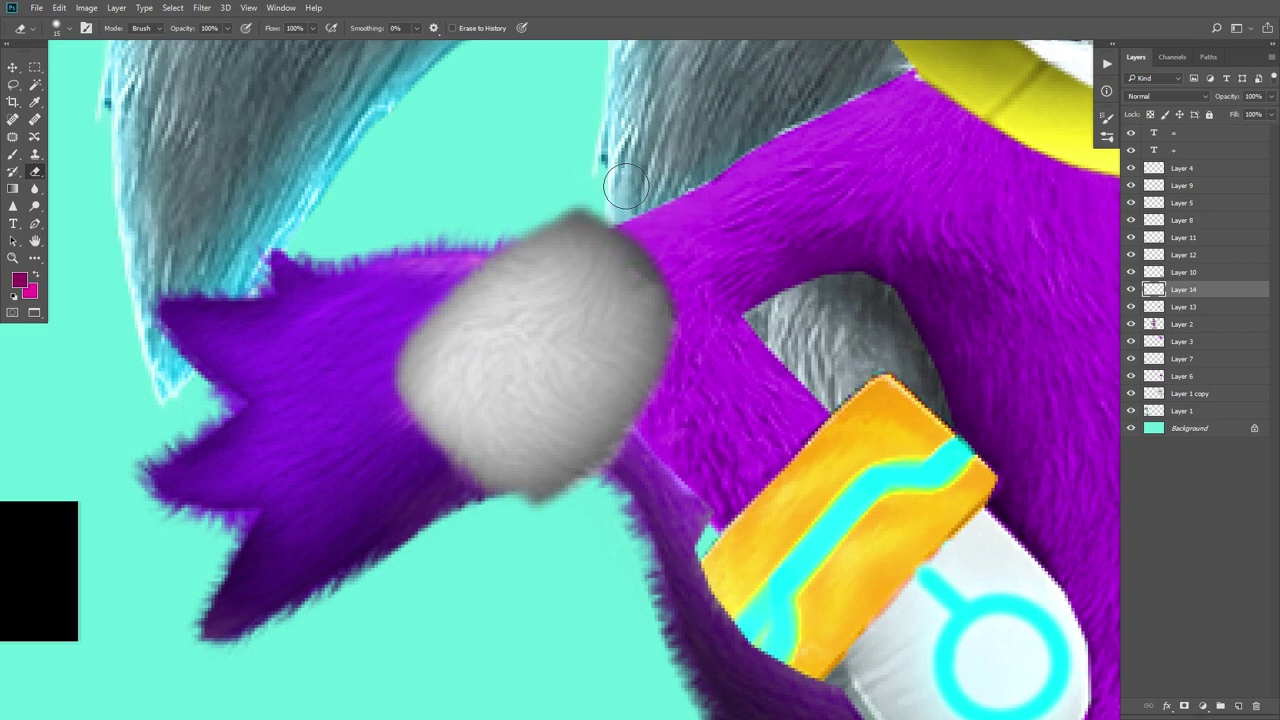
Step: Move the fur cuff onto the hedgehog copy's bent forearm, beside the golden wristband
key("z")
left_click(628, 267, "alt")
left_click(628, 267, "alt")
left_click_drag(628, 267, 519, 276)
key("v")
left_click_drag(466, 346, 335, 475)
key("z")
left_click(517, 316, "alt")
key("v")
left_click(536, 308, "ctrl")
key("z")
key("v")
left_click_drag(220, 368, 294, 412)
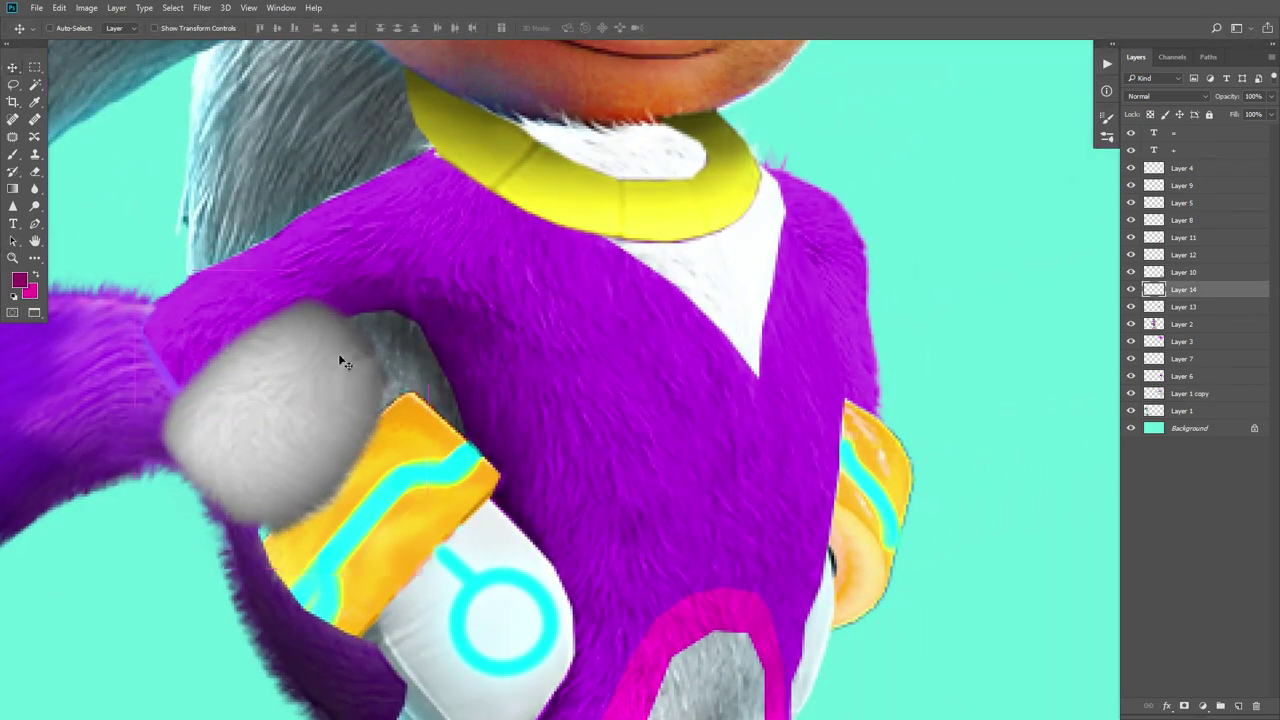
Step: Squash and rotate the fur cuff so it fits the forearm along the golden wristband's upper edge
key("ctrl+t")
left_click_drag(446, 266, 463, 289)
left_click_drag(157, 254, 167, 339)
left_click_drag(492, 255, 488, 249)
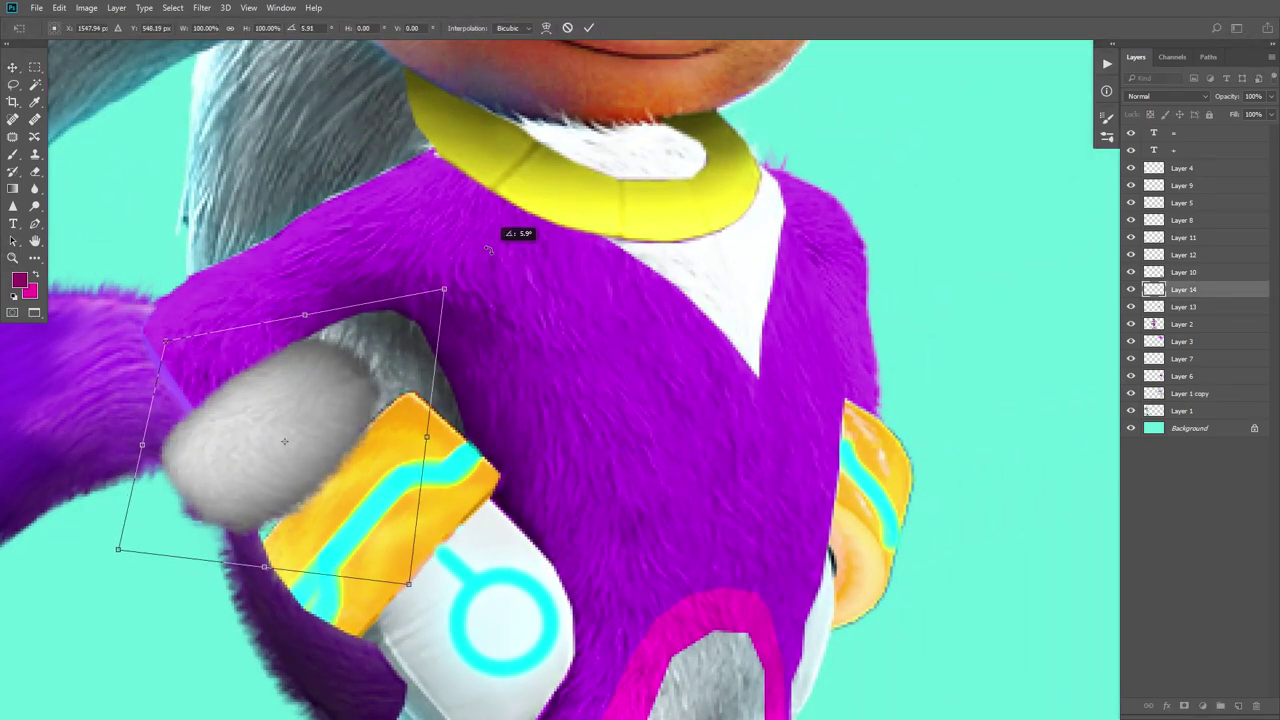
key("Return")
key("ctrl+r")
key("ctrl+t")
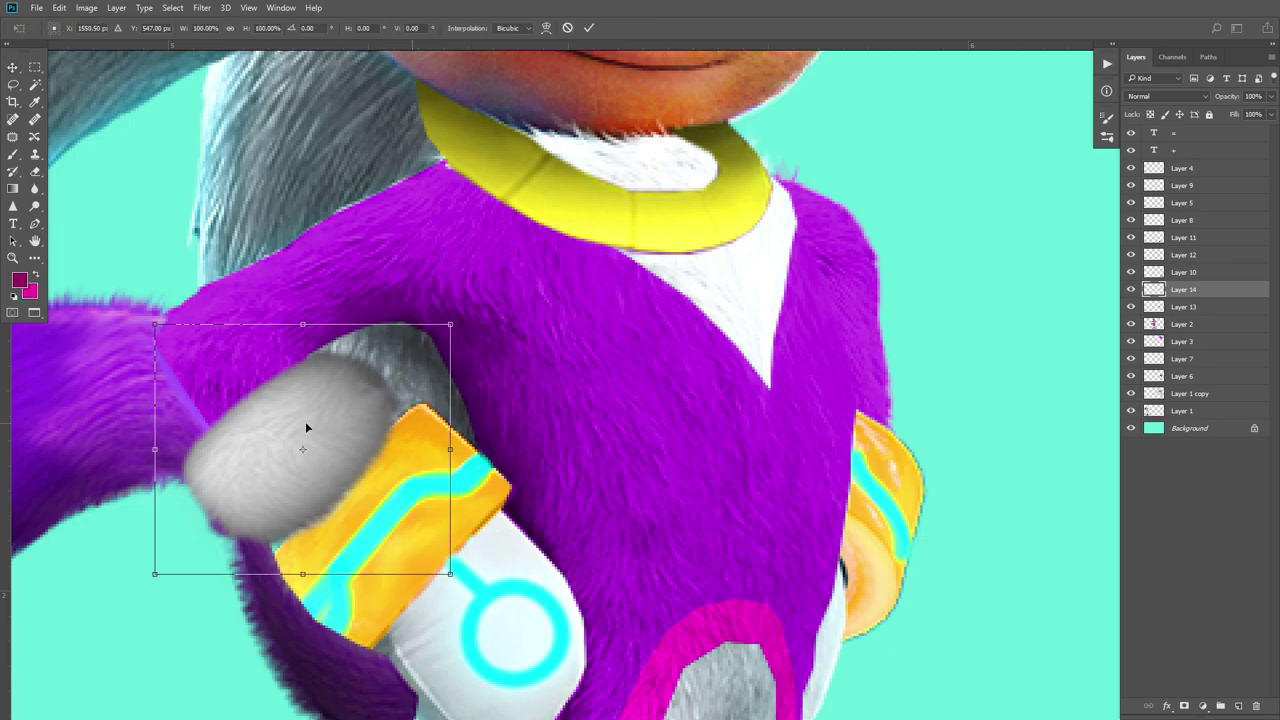
right_click(305, 421)
left_click(370, 600)
key("Return")
key("e")
key("z")
left_click(322, 346, "alt")
key("e")
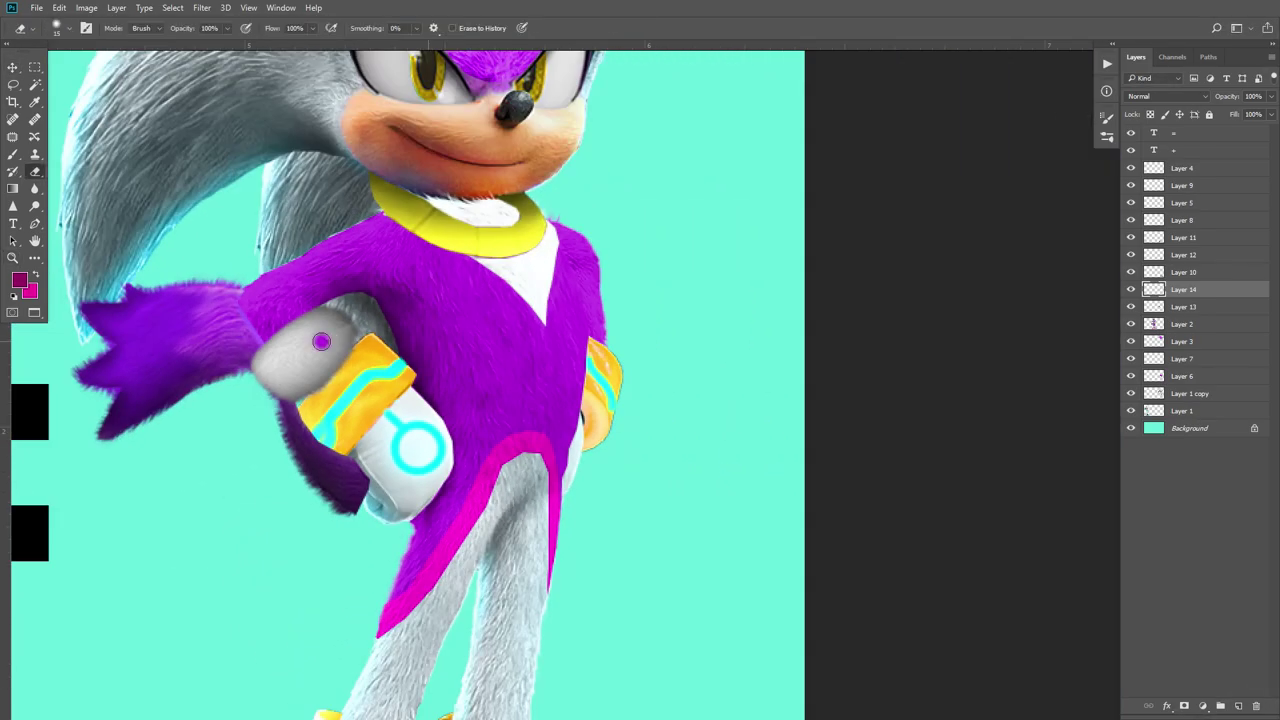
Step: Duplicate the fur cuff layer, move the copy beside the hedgehog copy's other arm and rotate it to slope the opposite way
key("v")
key("ctrl+j")
left_click_drag(322, 366, 700, 332)
key("ctrl+t")
left_click_drag(722, 240, 773, 310)
key("Return")
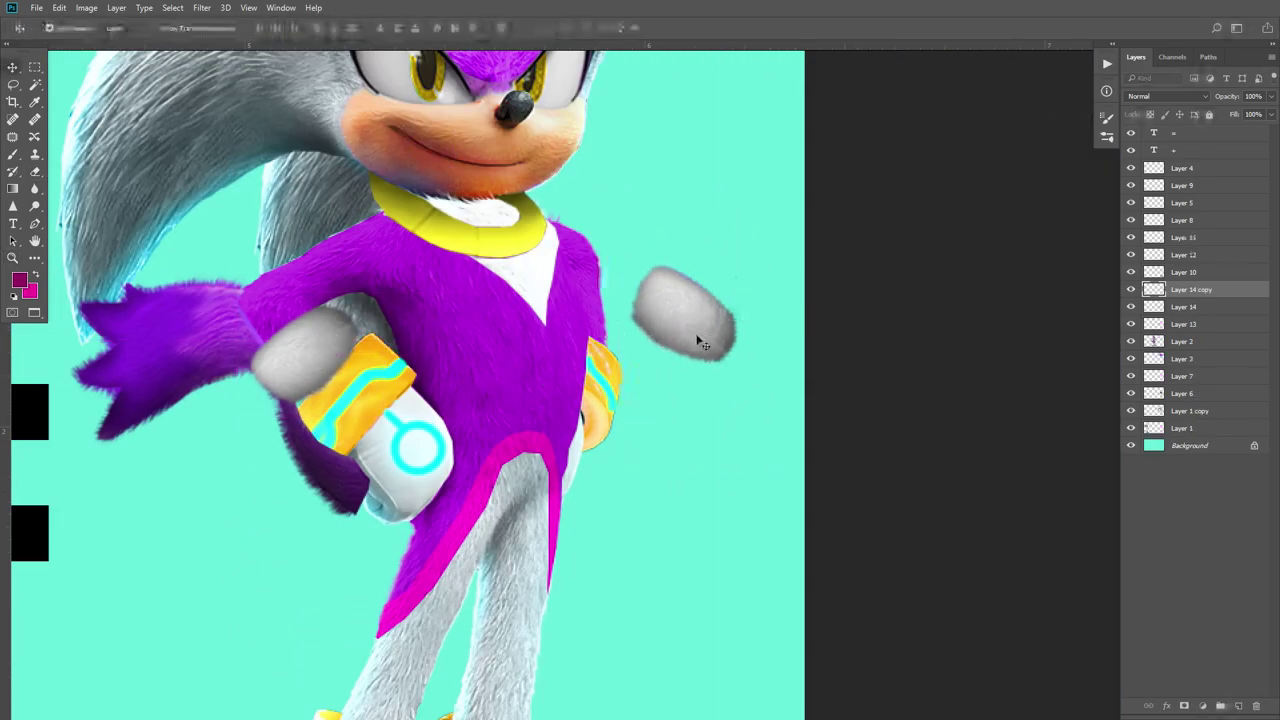
Step: Squash, scale and rotate the duplicated fur cuff and place it over the far arm above its golden wristband
key("z")
left_click_drag(659, 310, 517, 352)
key("v")
key("ctrl+t")
left_click_drag(497, 189, 497, 347)
left_click_drag(520, 425, 629, 348)
left_click_drag(650, 178, 700, 199)
left_click_drag(572, 364, 424, 365)
key("Return")
Step: Lower the duplicated cuff's opacity to 37% and outline its part overlapping the torso and wristband with the Pen tool
left_click(1271, 97)
left_click_drag(1268, 116, 1230, 119)
key("z")
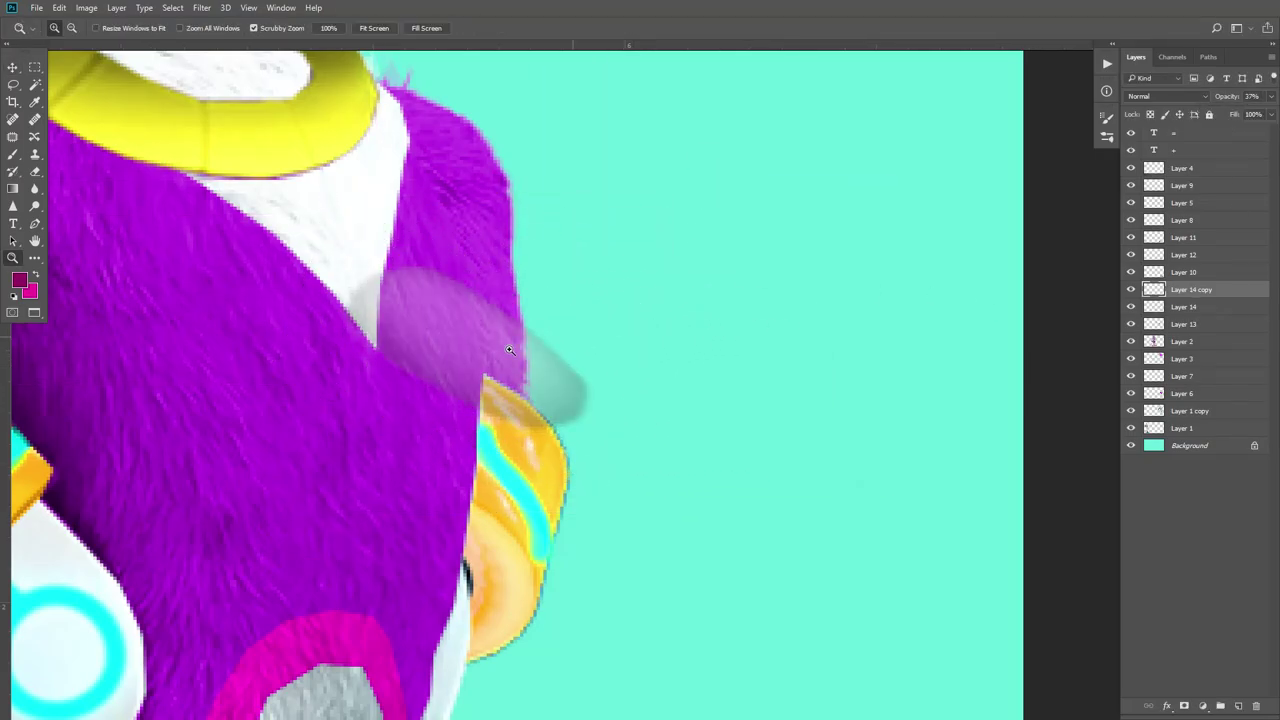
left_click(509, 350)
key("p")
left_click_drag(704, 523, 671, 485)
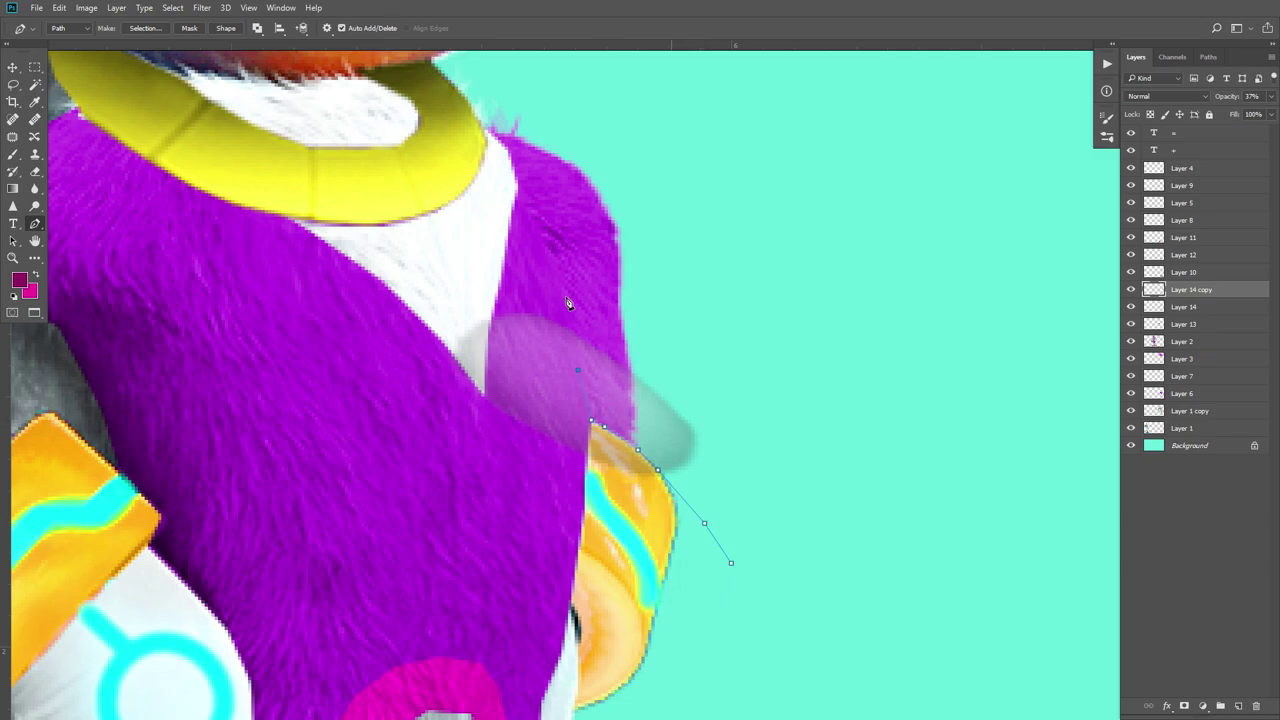
left_click(585, 580)
Step: Load the outline as a selection, delete the overlapping cuff part, deselect and raise the layer's opacity to 98%
key("ctrl+Return")
key("Delete")
key("ctrl+d")
left_click(1271, 97)
left_click_drag(1230, 117, 1267, 118)
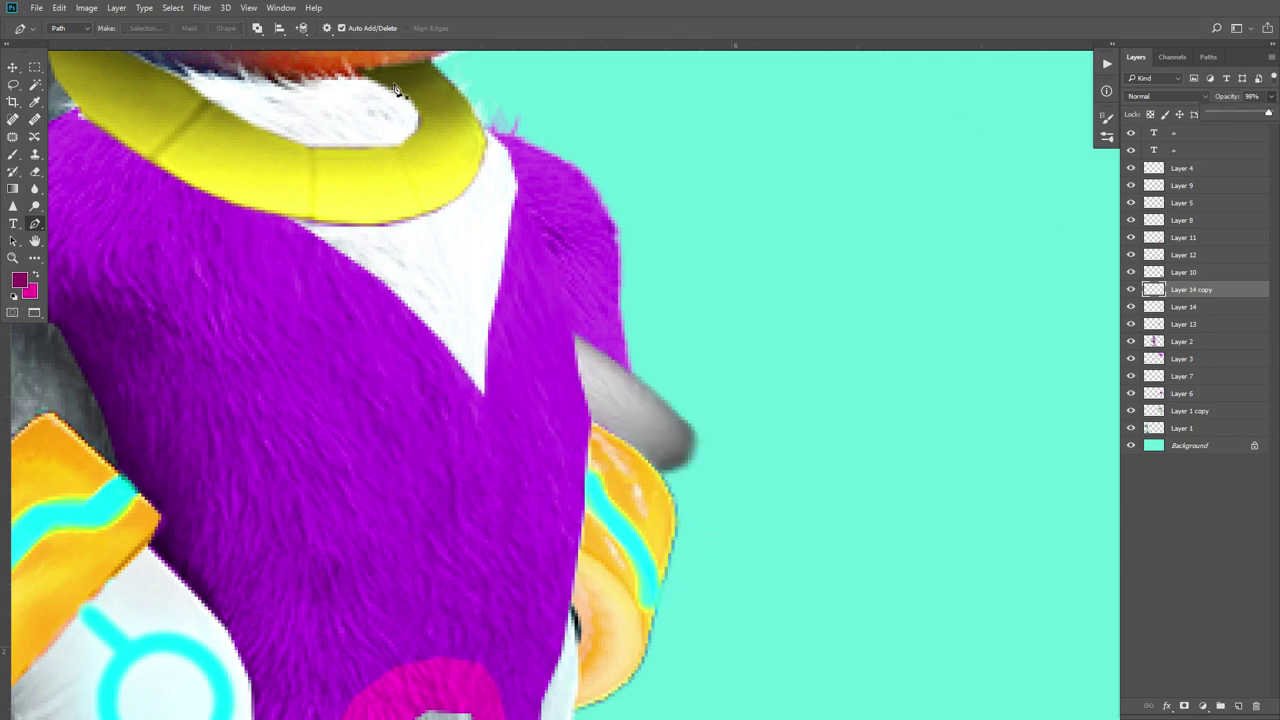
Step: Outline the pink hairband on the purple cat's head, load it as a selection and copy it from the cat's layer to a new layer
key("z")
left_click(377, 31)
left_click_drag(883, 419, 574, 389)
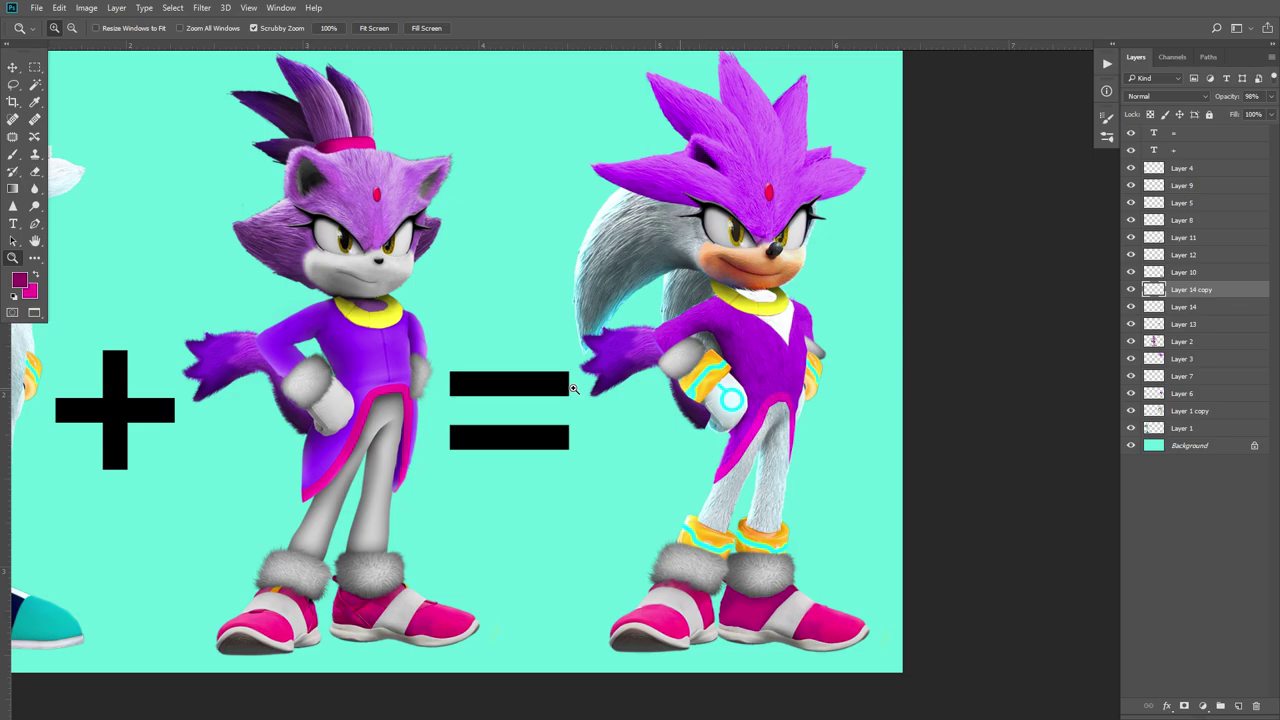
left_click_drag(372, 157, 455, 162)
left_click_drag(380, 194, 610, 519)
key("p")
left_click(314, 402)
left_click(350, 387)
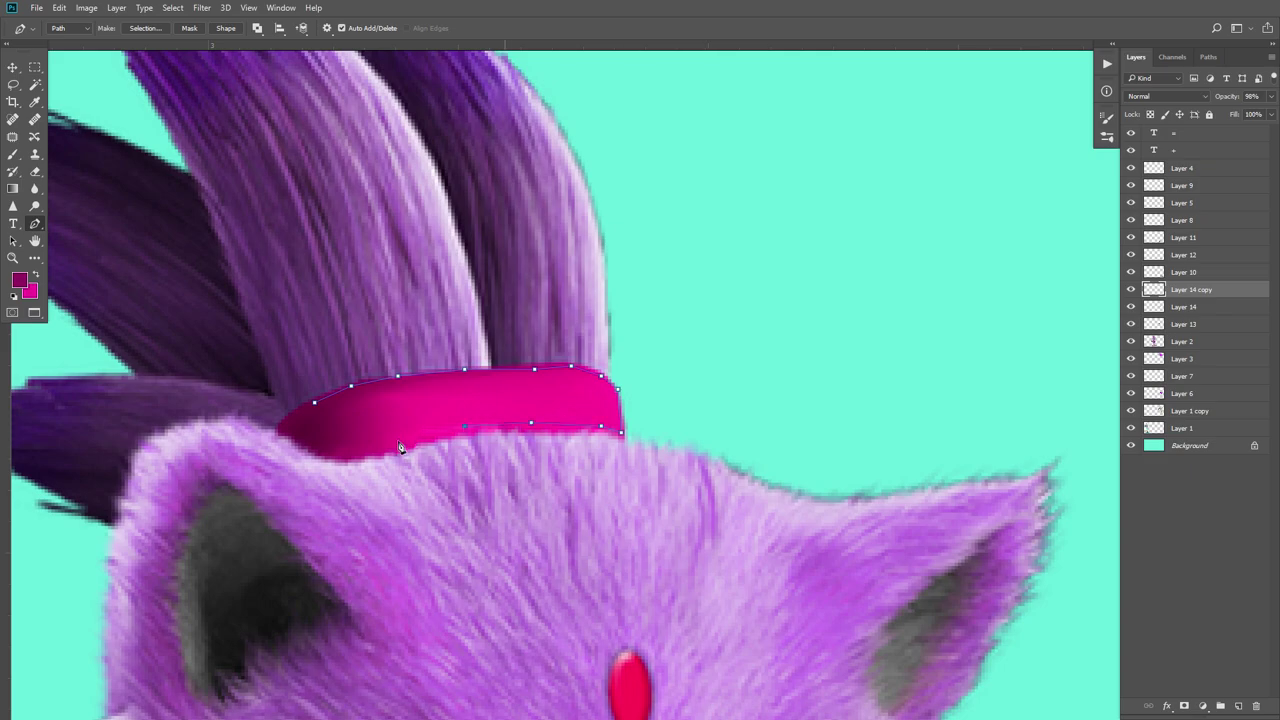
key("ctrl+Return")
key("v")
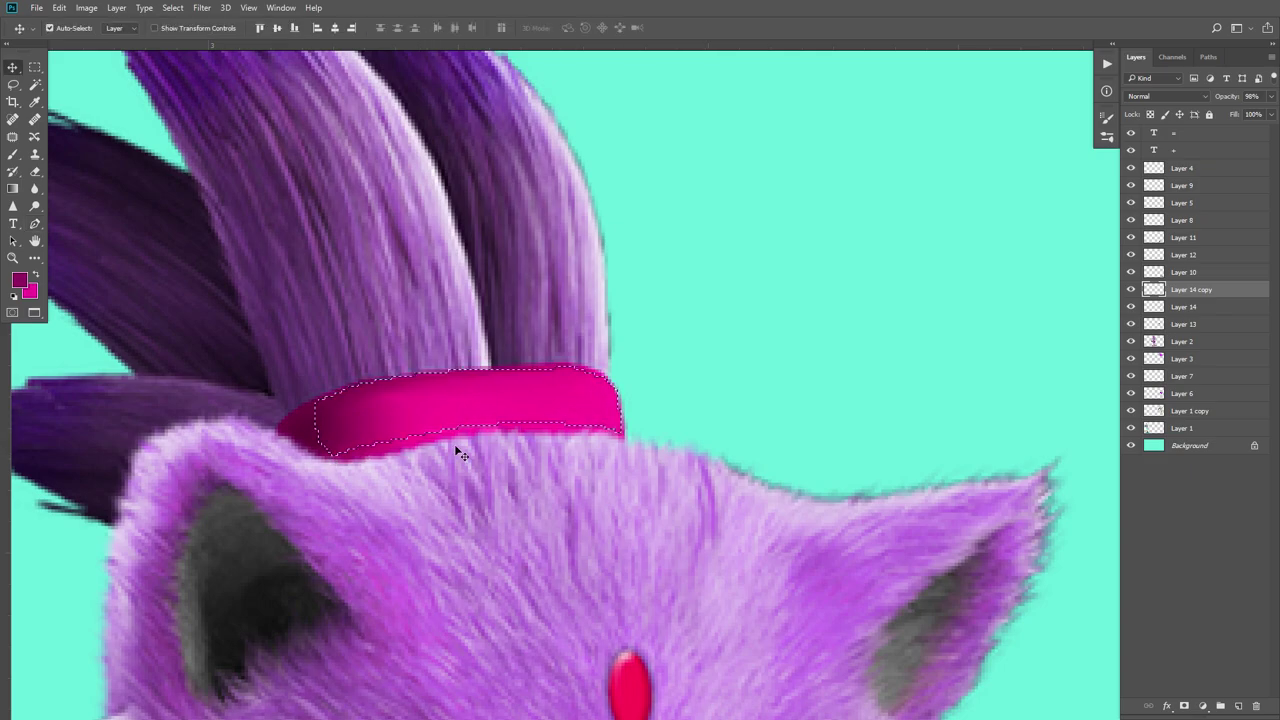
left_click(456, 443)
key("ctrl+j")
Step: Move the copied hairband above the hedgehog copy's red forehead gem, narrow it to about 64% width and rotate it slightly
left_click_drag(486, 406, 98, 444)
left_click_drag(146, 463, 576, 335)
key("ctrl+t")
left_click_drag(518, 333, 692, 347)
left_click_drag(738, 292, 731, 275)
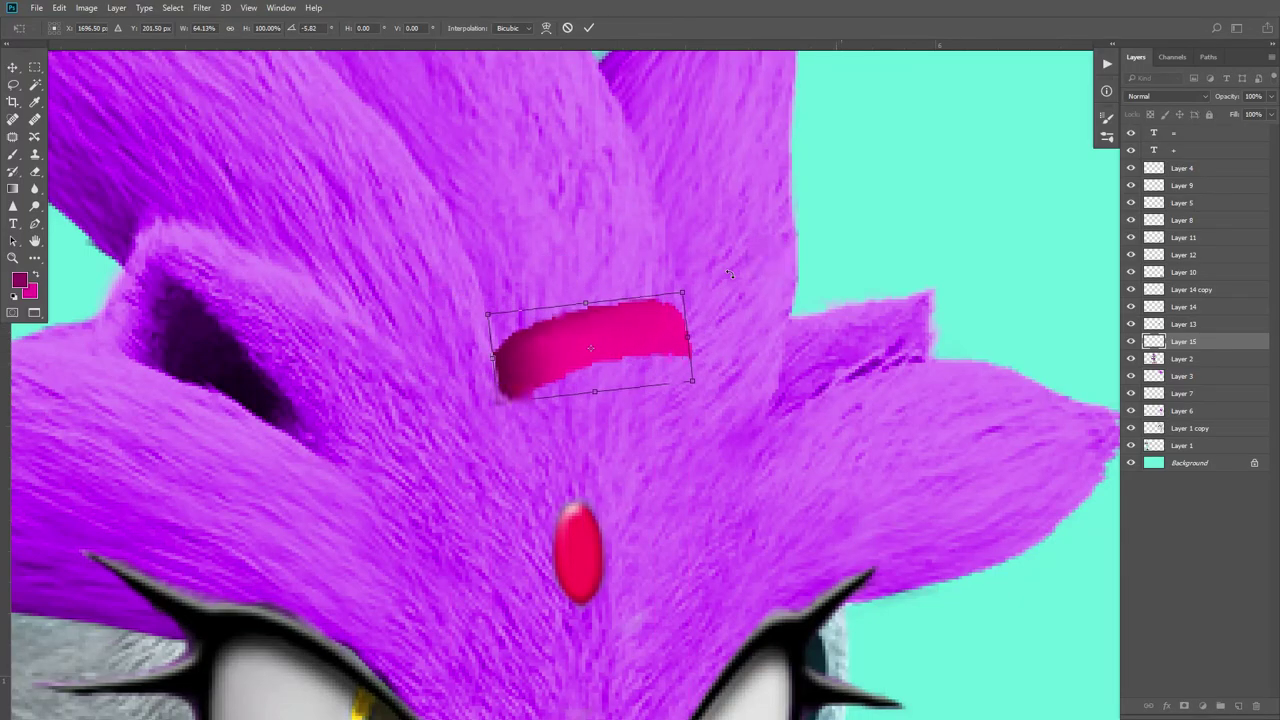
mouse_move(642, 330)
left_mouse_down()
mouse_move(645, 300)
mouse_move(649, 334)
left_mouse_up()
key("Return")
key("ctrl+t")
left_click_drag(734, 235, 744, 246)
key("Return")
Step: Duplicate the hairband piece, place the copy against the band's right end, rotate it about 30° and narrow it slightly
key("ctrl+j")
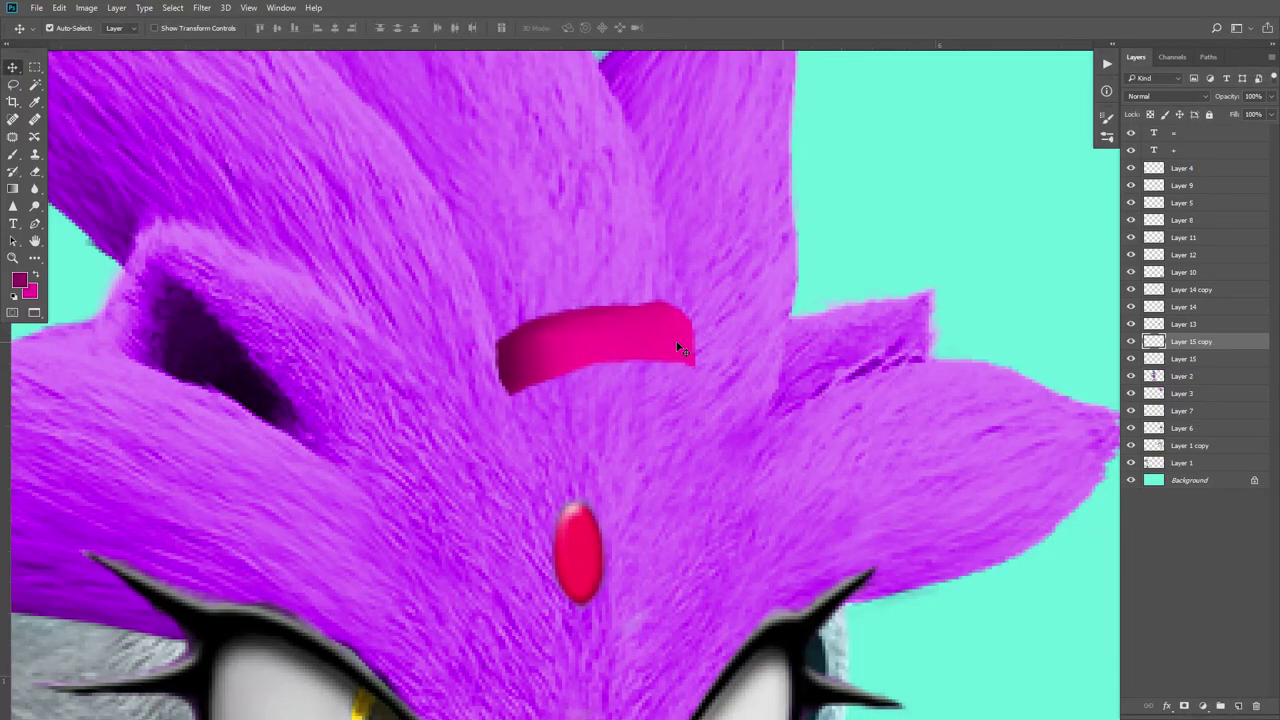
left_click_drag(677, 346, 837, 319)
key("ctrl+t")
left_click_drag(655, 323, 673, 323)
left_click_drag(787, 241, 823, 260)
left_click_drag(775, 336, 755, 366)
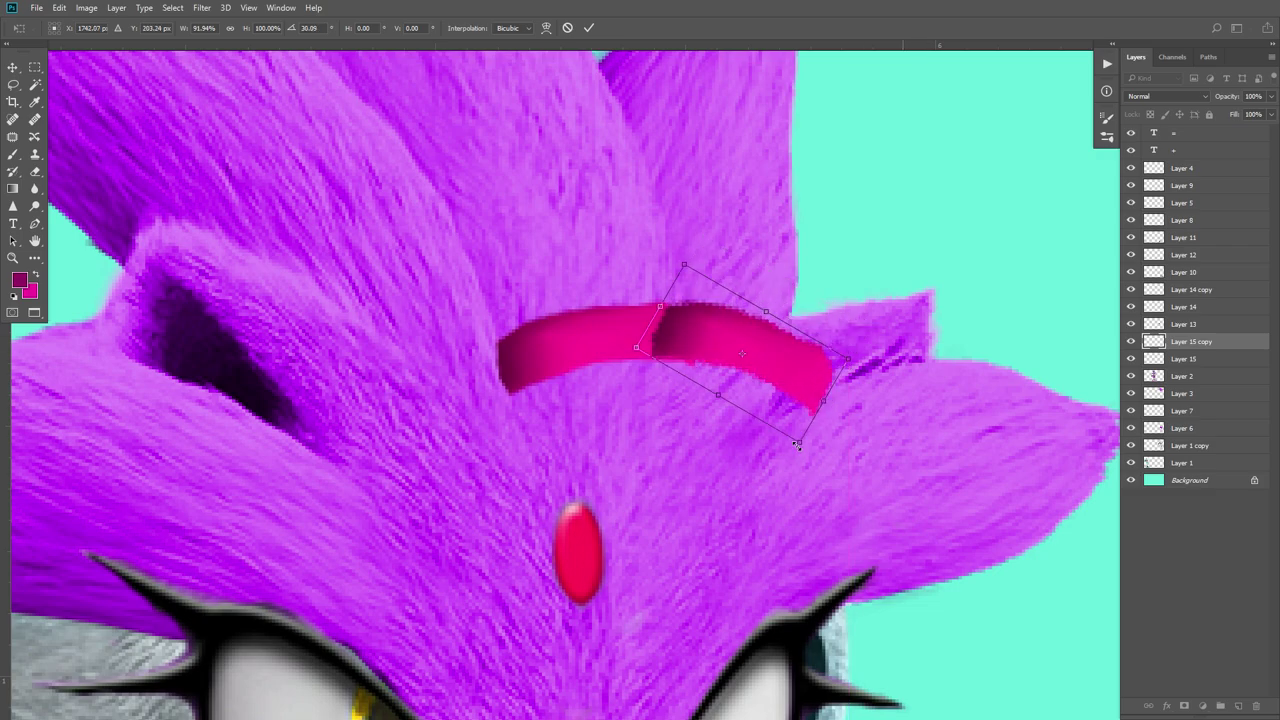
left_click_drag(809, 441, 792, 417)
left_click_drag(788, 366, 775, 386)
left_click_drag(761, 298, 754, 295)
left_click_drag(664, 295, 665, 283)
key("Return")
Step: Refine the right hairband copy's rotation and position so it continues the band's curve down towards the right ear tuft
left_click_drag(743, 369, 757, 345)
key("ctrl+t")
left_click_drag(820, 225, 843, 246)
left_click_drag(757, 345, 757, 366)
left_click_drag(808, 289, 803, 283)
left_click_drag(757, 366, 709, 365)
key("Return")
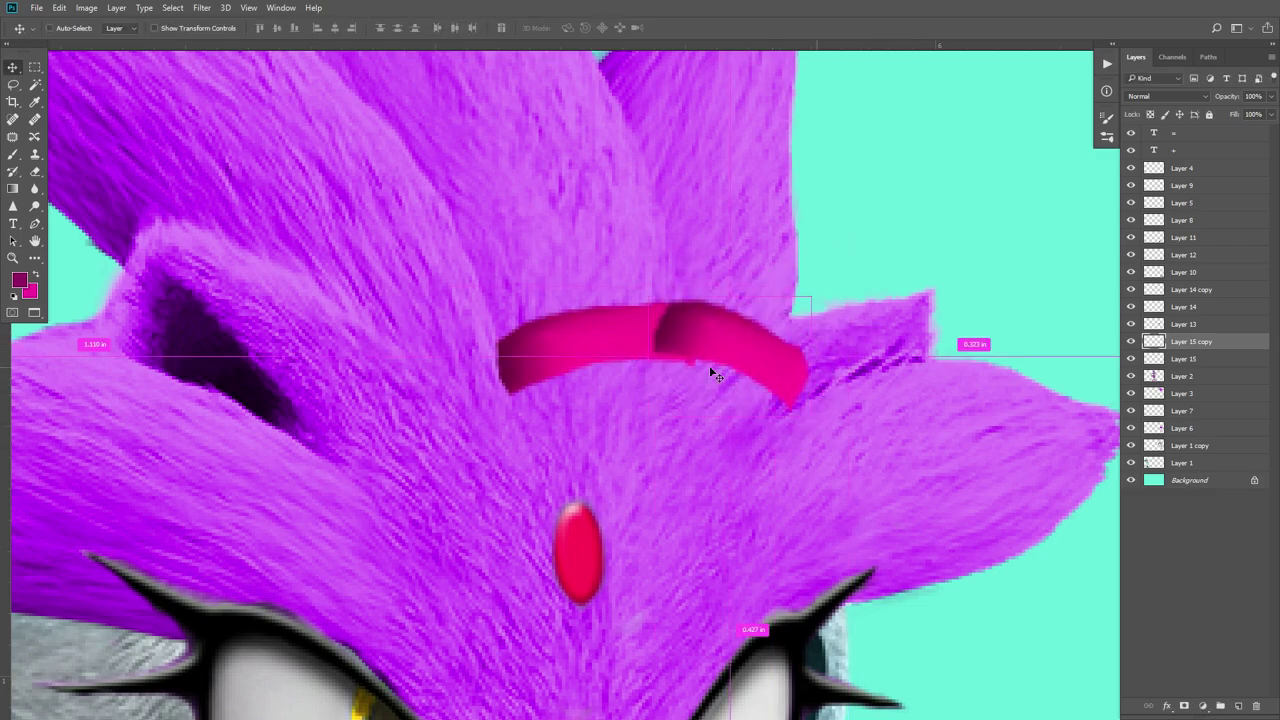
key("ctrl+t")
left_click_drag(731, 416, 731, 429)
key("Return")
Step: Duplicate the hairband piece again, move the copy to the band's left end and rotate it counterclockwise to extend the curve
key("ctrl+j")
left_click_drag(761, 368, 451, 375)
key("ctrl+t")
left_click_drag(521, 256, 400, 226)
left_click_drag(448, 340, 487, 376)
left_click_drag(565, 280, 557, 266)
left_click_drag(472, 400, 475, 402)
left_click_drag(546, 295, 551, 301)
key("Return")
Step: Erase the surplus at the hairband's left tip so the band tucks into the purple head fur
key("e")
mouse_move(384, 432)
left_mouse_down()
mouse_move(394, 410)
mouse_move(452, 386)
left_mouse_up()
key("z")
left_click(602, 404, "alt")
left_click_drag(802, 418, 508, 457)
key("w")
key("e")
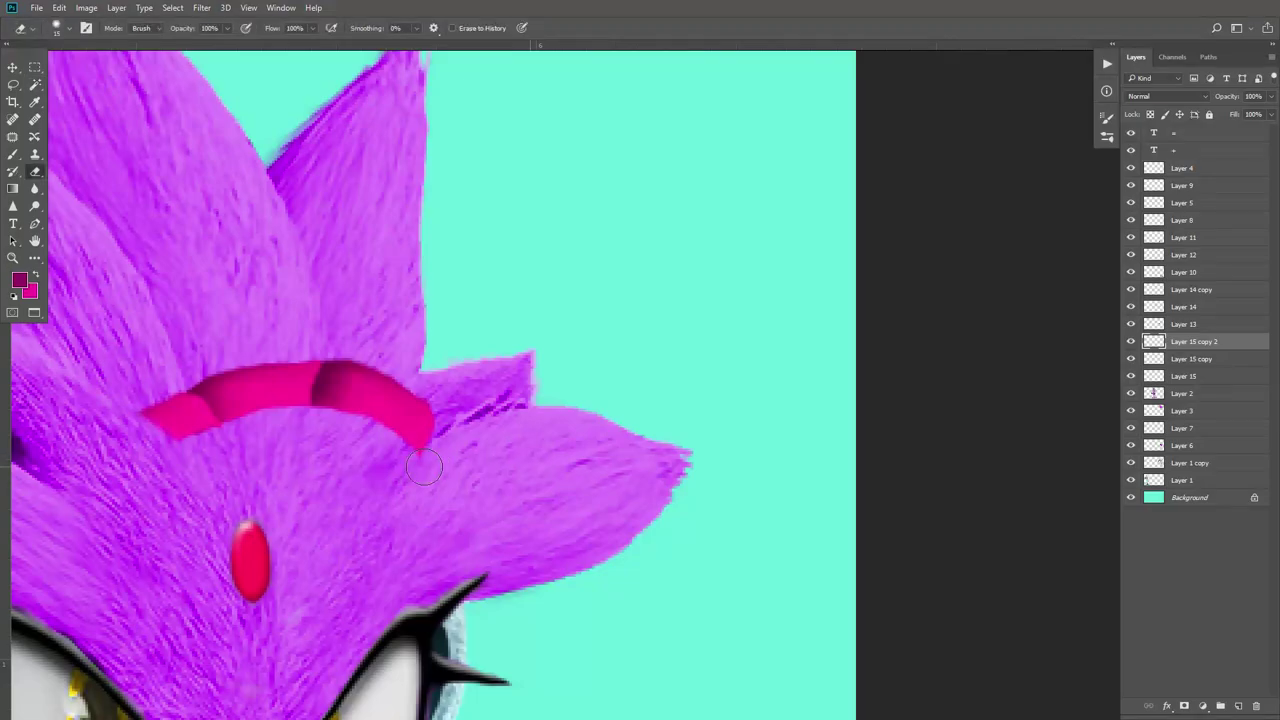
scroll(507, 456, "down", 5)
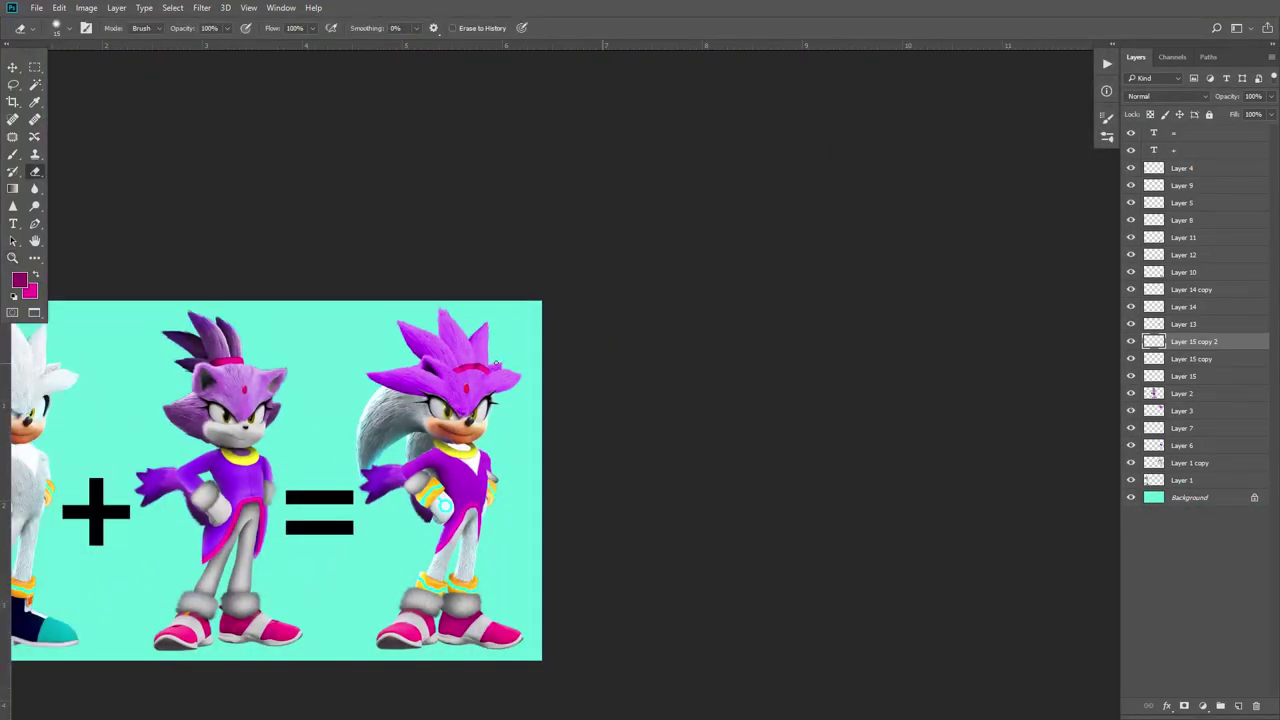
scroll(432, 467, "up", 6)
Step: On the tail's layer, retouch the blue edge where the tail meets the arm with the Clone Stamp and tidy its lower curve
key("alt+bracketright")
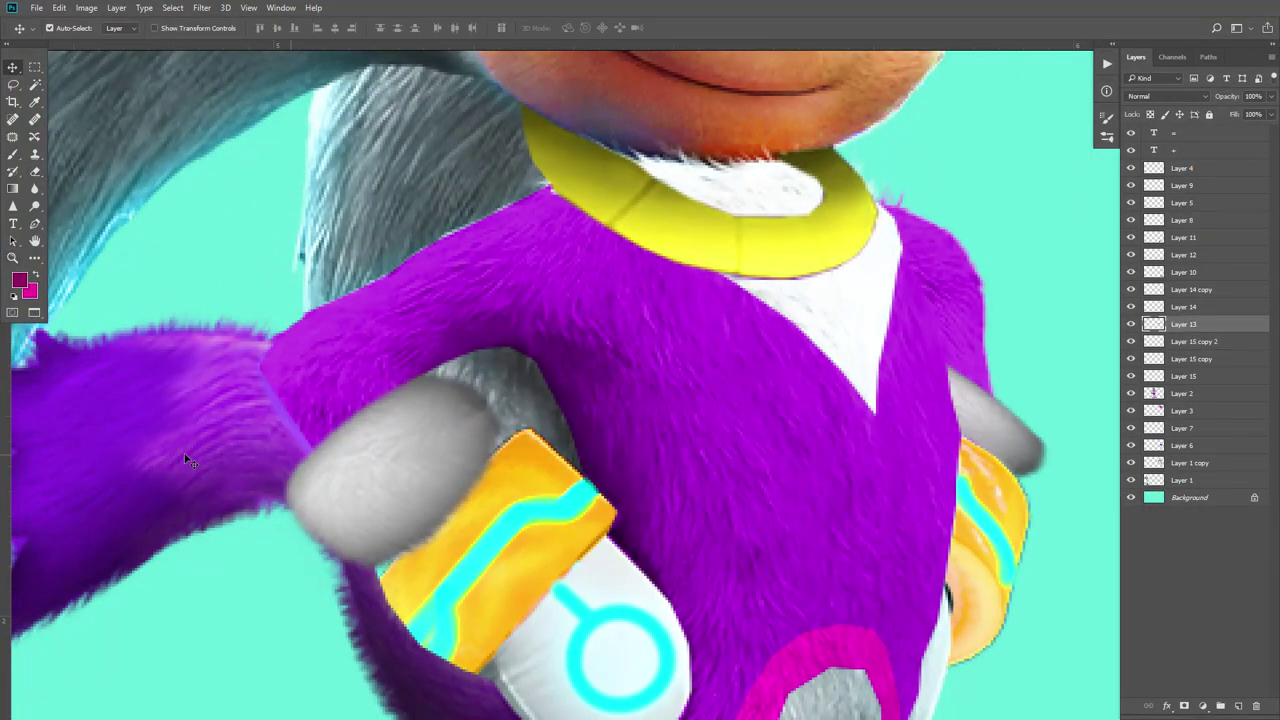
key("s")
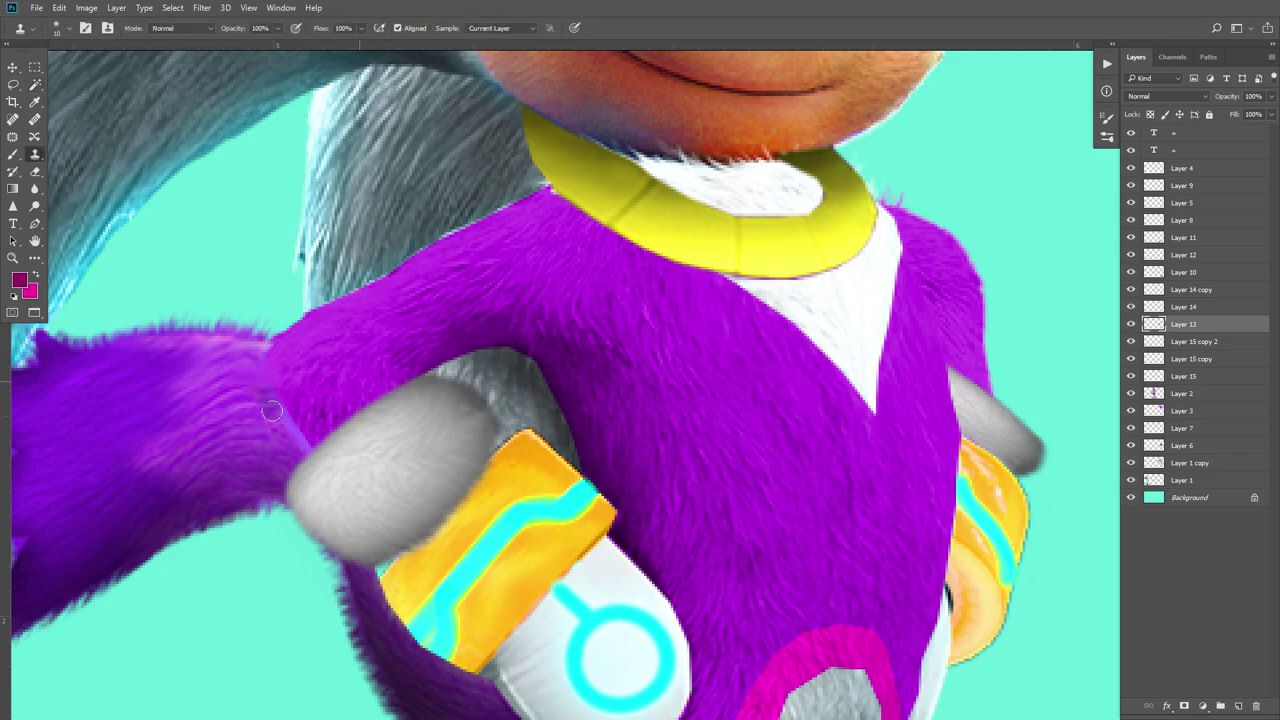
scroll(392, 409, "down", 3)
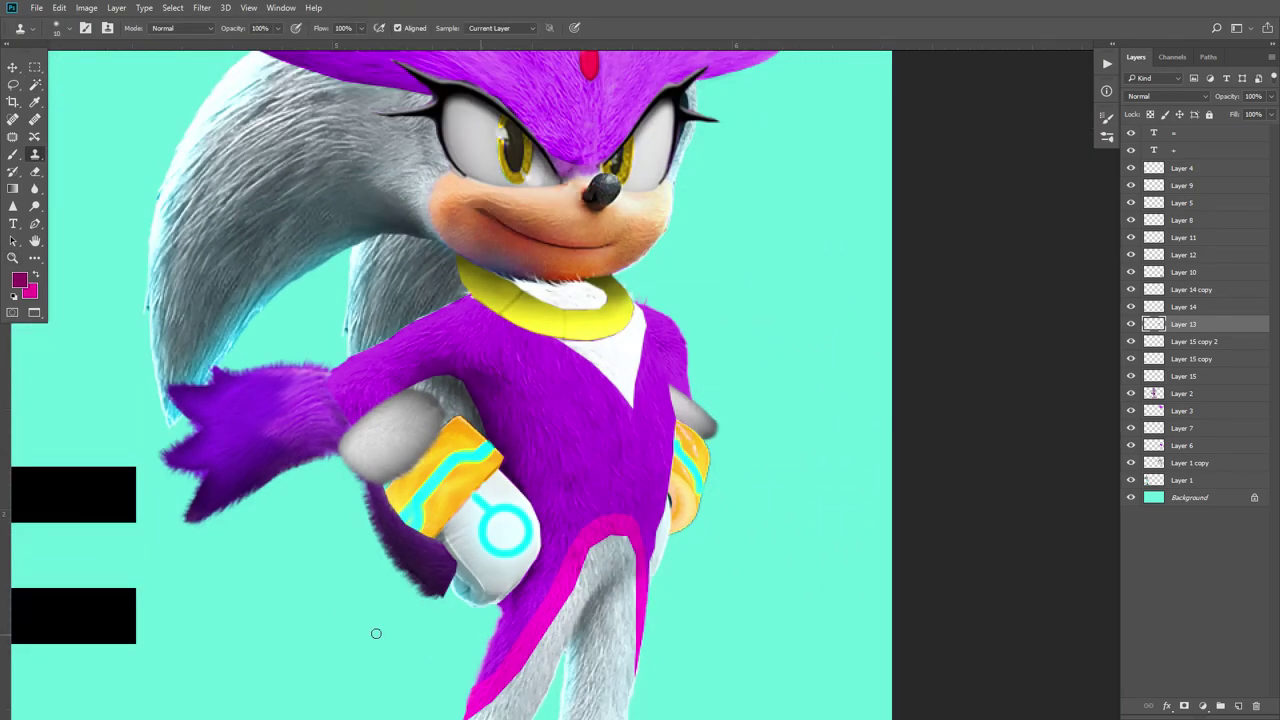
mouse_move(466, 576)
left_mouse_down()
mouse_move(510, 576)
mouse_move(518, 522)
left_mouse_up()
key("e")
left_click_drag(386, 583, 415, 565)
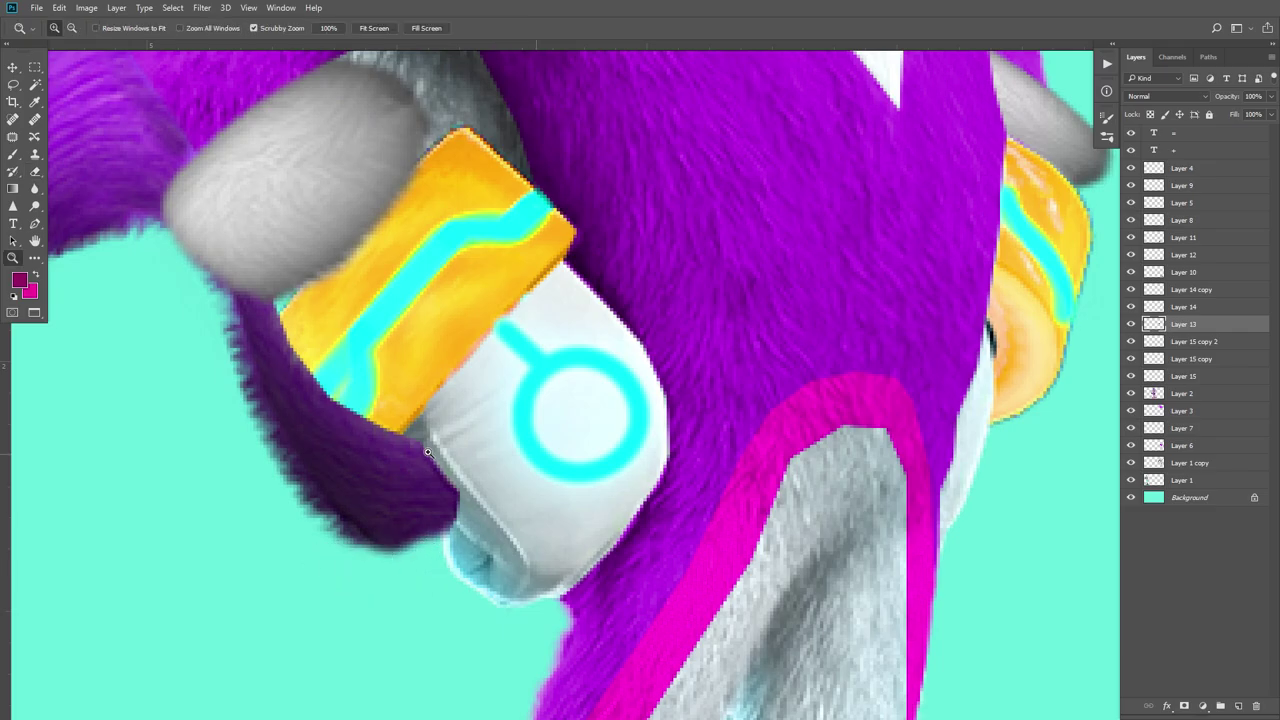
Step: Lasso the tail's base with a jagged edge, including the curve beneath the wristband, and desaturate that part to grey
left_click(376, 29)
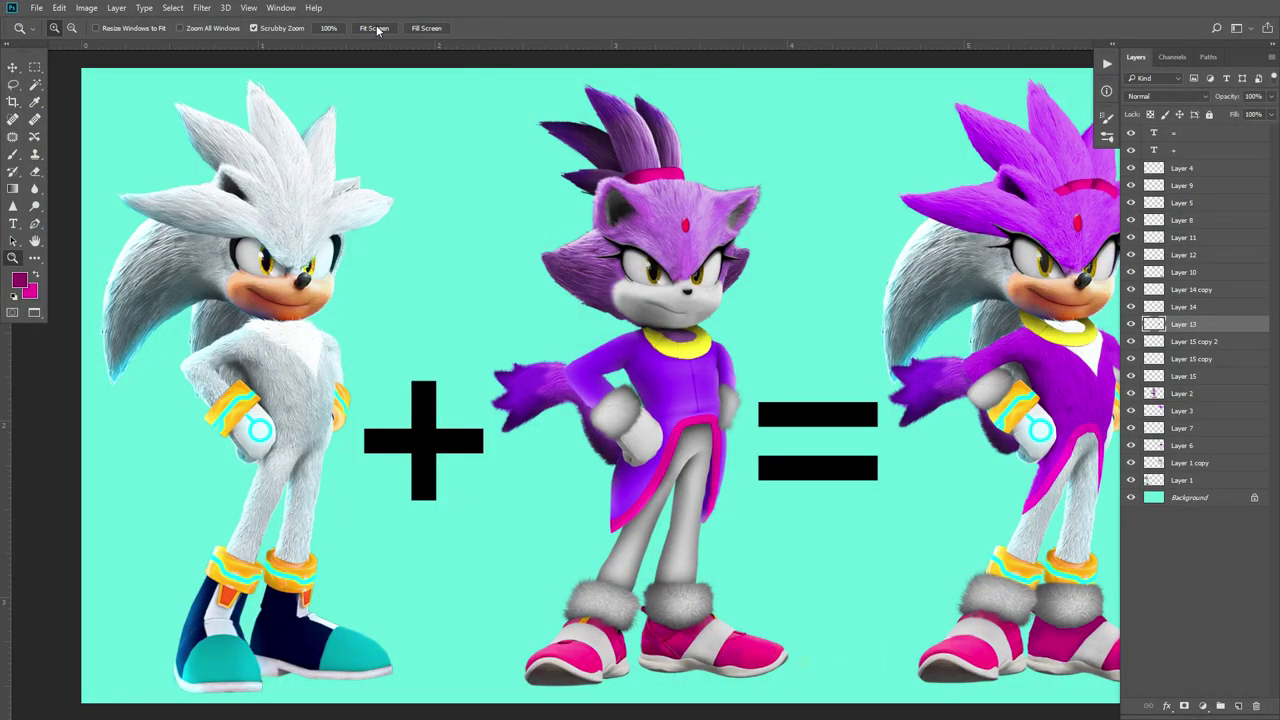
left_click_drag(778, 338, 430, 376)
left_click_drag(620, 420, 660, 280)
left_click_drag(483, 503, 490, 440)
left_click_drag(508, 437, 557, 358)
scroll(557, 358, "down", 1)
key("l")
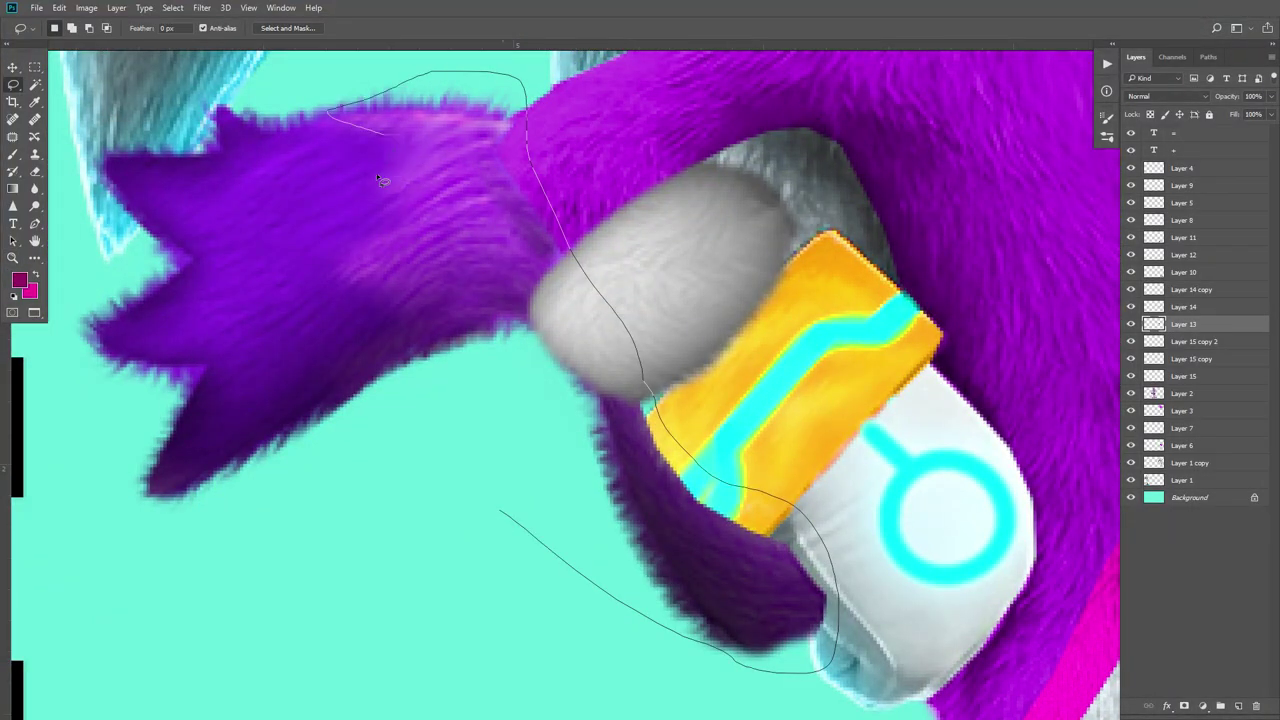
left_click_drag(355, 468, 480, 500)
key("ctrl+shift+u")
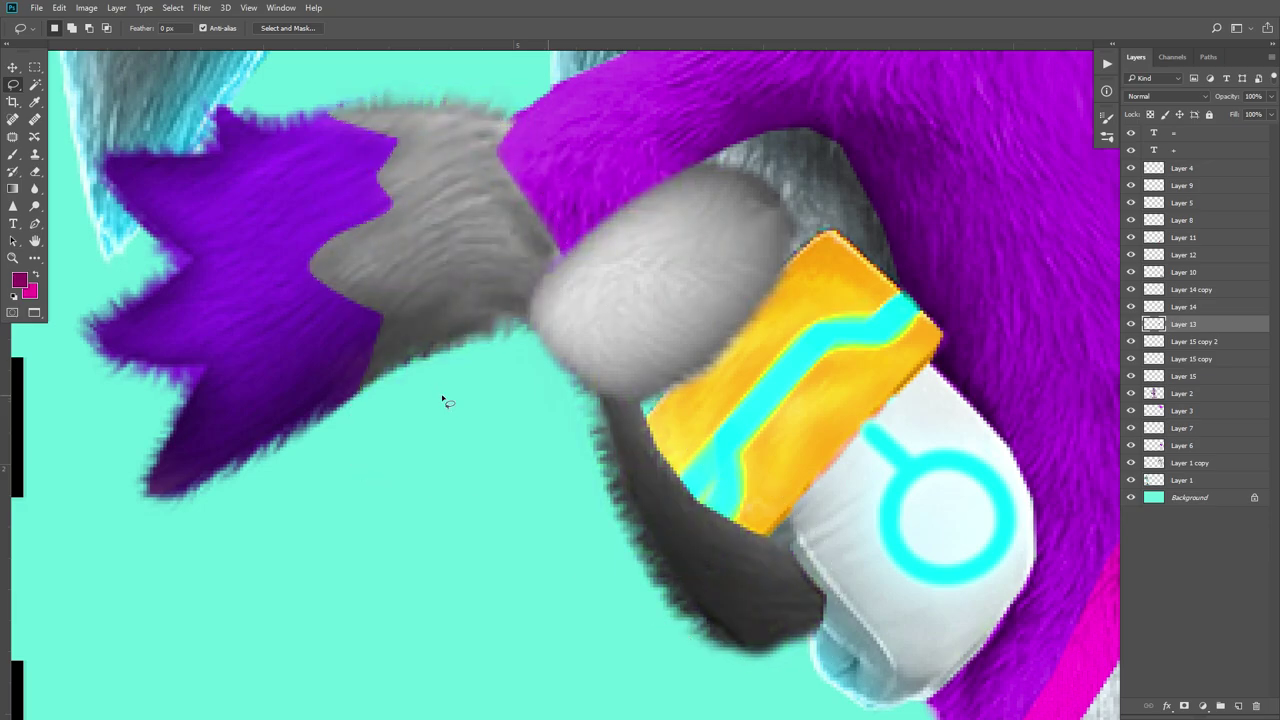
Step: Copy the grey tail part to a new layer and brighten it with Levels, setting the white input level to 172
key("ctrl+l")
left_click_drag(1140, 500, 1110, 500)
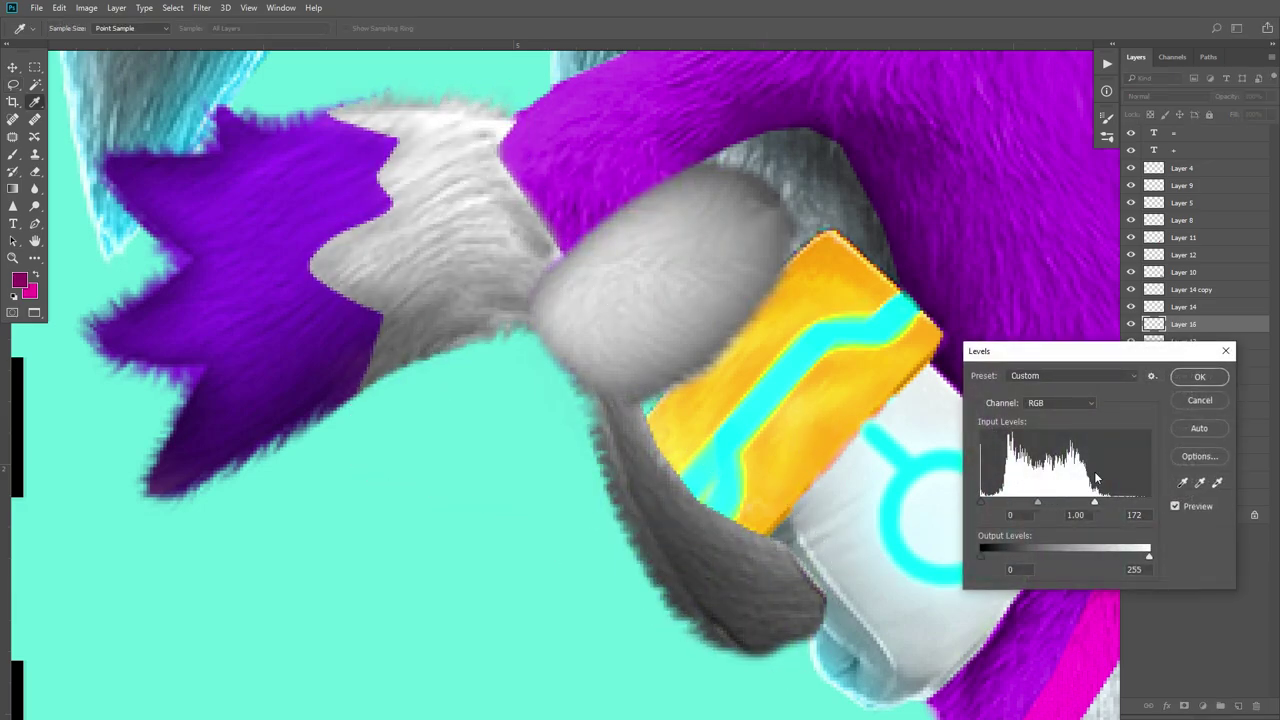